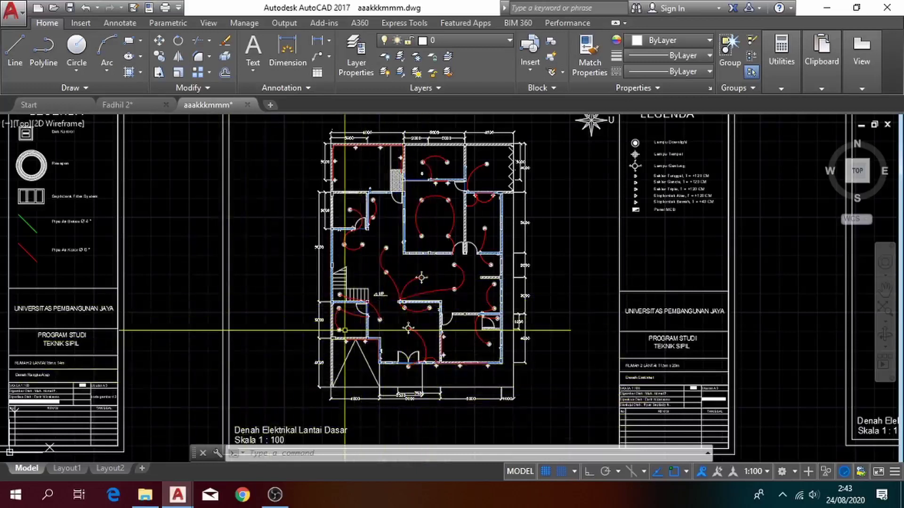
# - Examine the hanging lamp, downlights and wall switches around the entrance room of the ground-floor electrical plan
pyautogui.scroll(2, 414, 329)
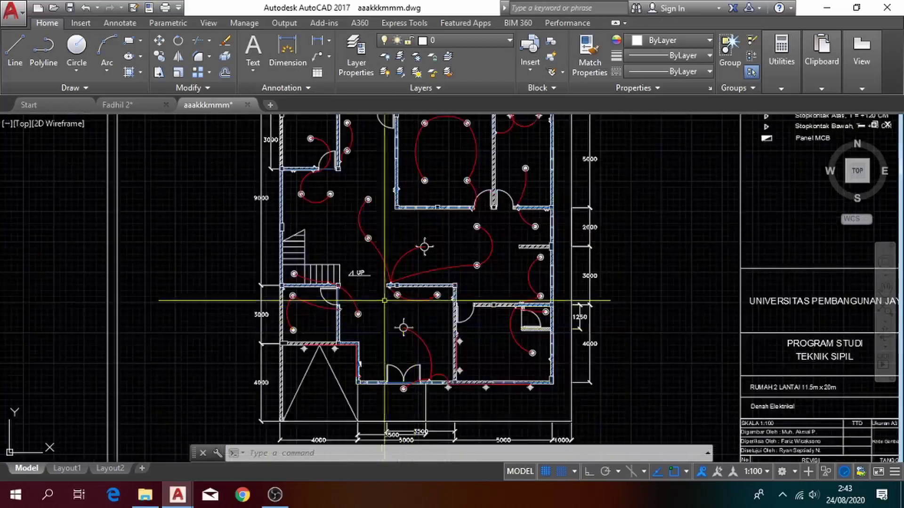
pyautogui.scroll(2, 400, 348)
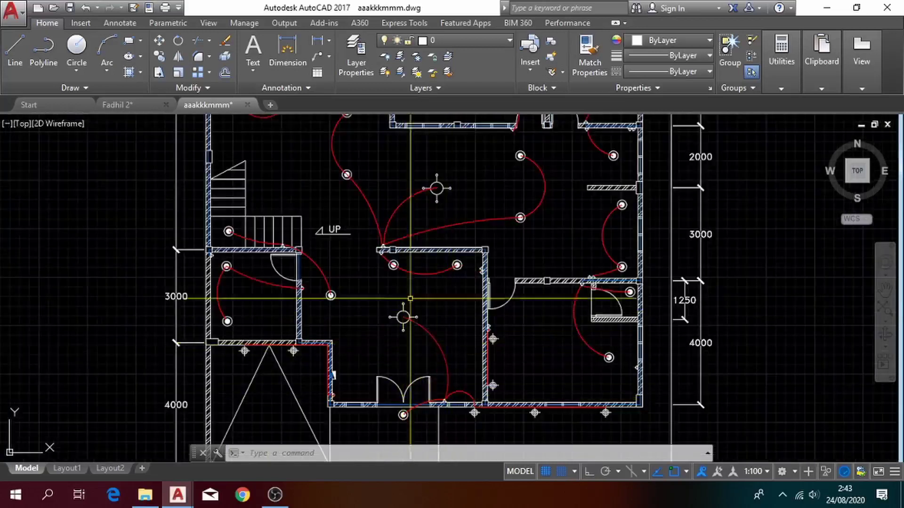
pyautogui.scroll(2, 385, 300)
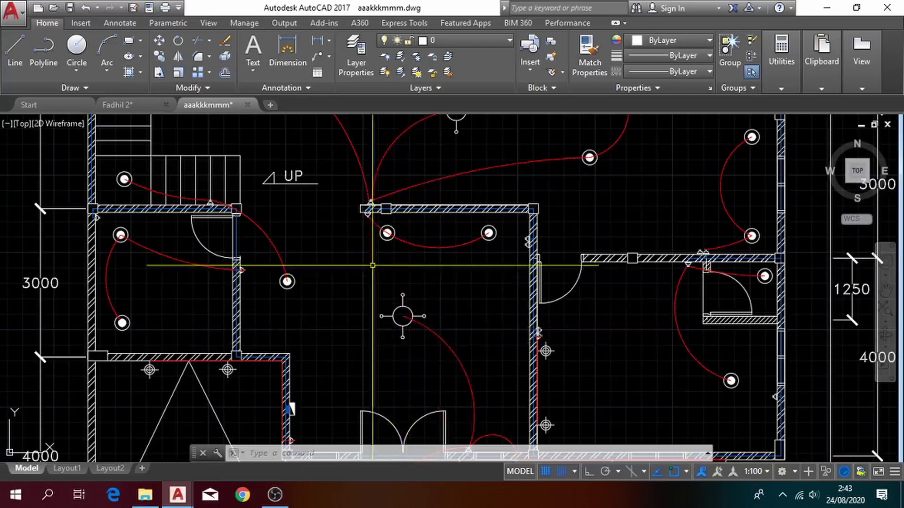
pyautogui.scroll(4, 398, 301)
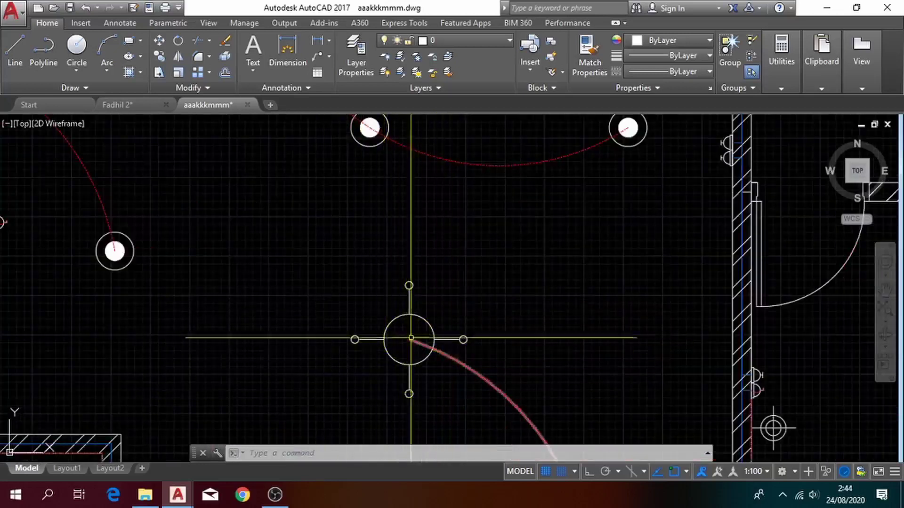
pyautogui.scroll(-2, 397, 336)
pyautogui.moveTo(397, 336); pyautogui.dragTo(419, 423, button='middle')
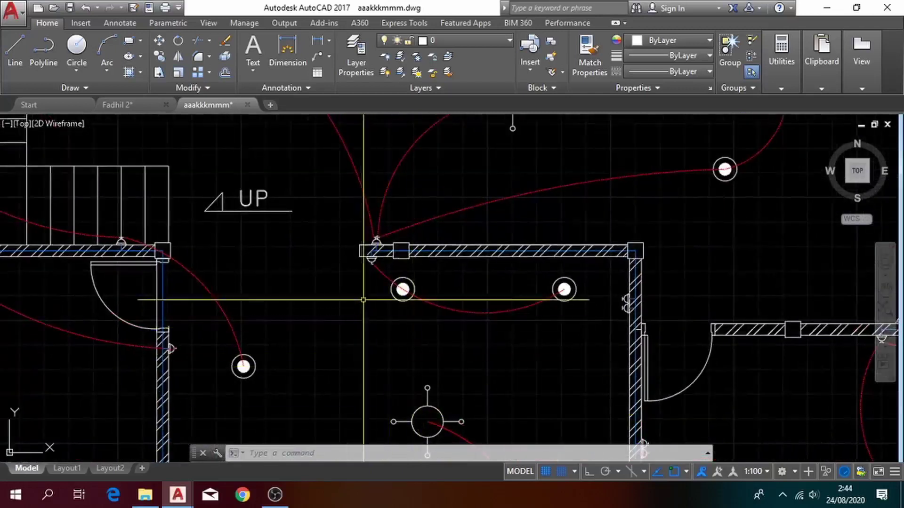
pyautogui.scroll(6, 376, 281)
pyautogui.moveTo(384, 265); pyautogui.dragTo(413, 331, button='middle')
pyautogui.scroll(2, 404, 280)
pyautogui.moveTo(403, 279); pyautogui.dragTo(407, 382, button='middle')
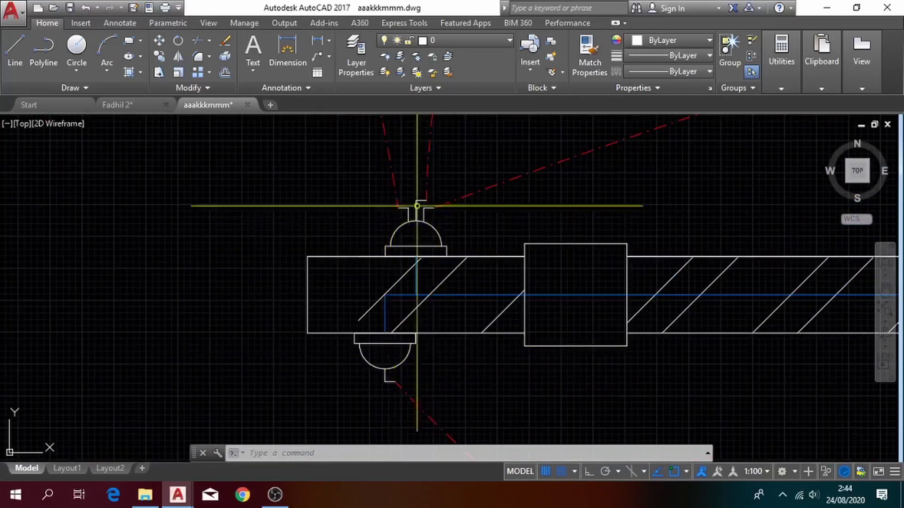
pyautogui.moveTo(387, 249); pyautogui.dragTo(506, 264, button='middle')
pyautogui.scroll(-6, 506, 264)
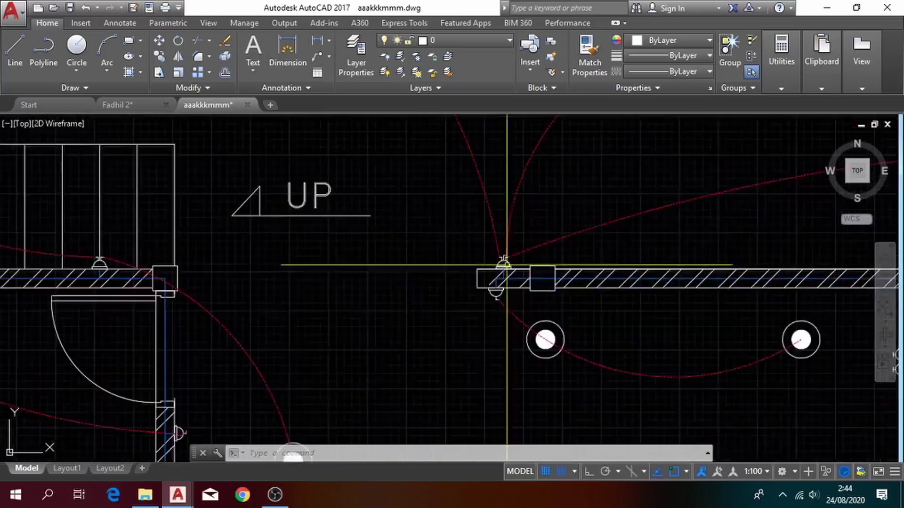
# - Inspect the MCB panel on the wall beside the entrance and the paired socket symbols on the opposite wall
pyautogui.moveTo(356, 361); pyautogui.dragTo(446, 233, button='middle')
pyautogui.scroll(-6, 445, 233)
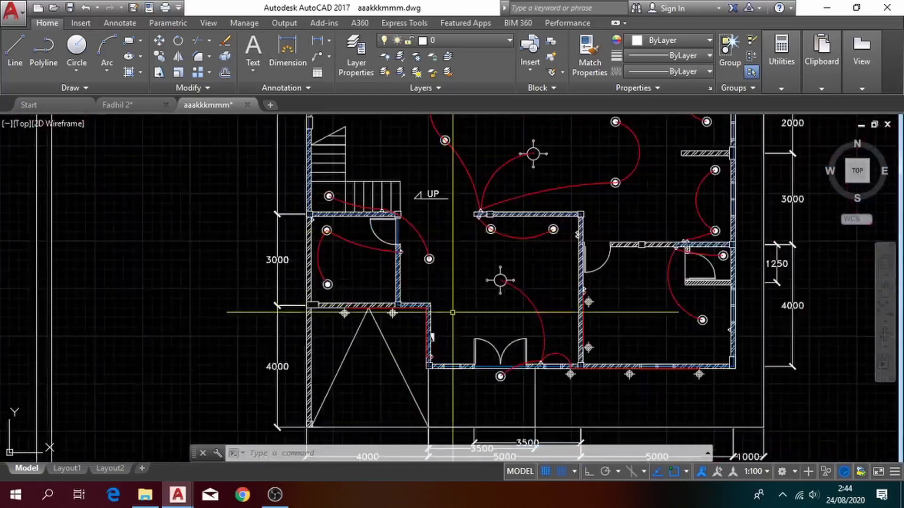
pyautogui.scroll(2, 443, 337)
pyautogui.scroll(6, 452, 354)
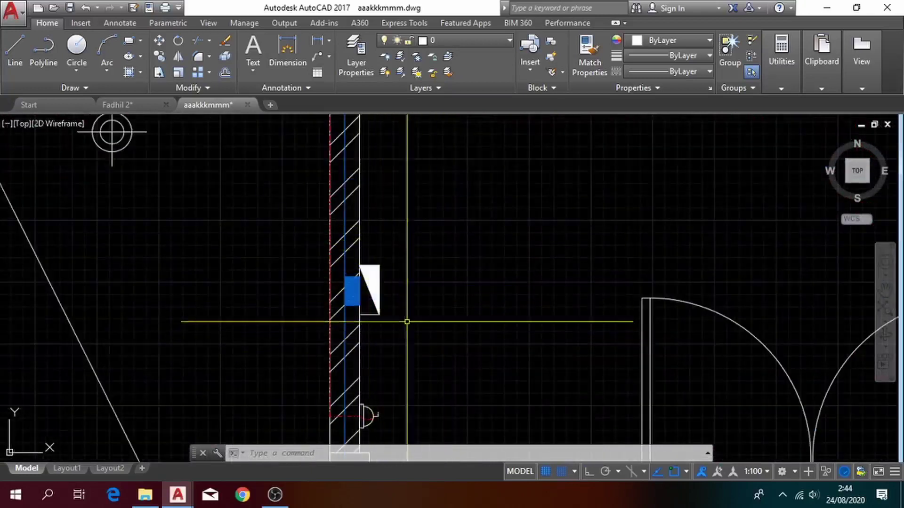
pyautogui.scroll(-6, 464, 327)
pyautogui.scroll(-3, 446, 218)
pyautogui.scroll(5, 452, 307)
pyautogui.scroll(5, 459, 308)
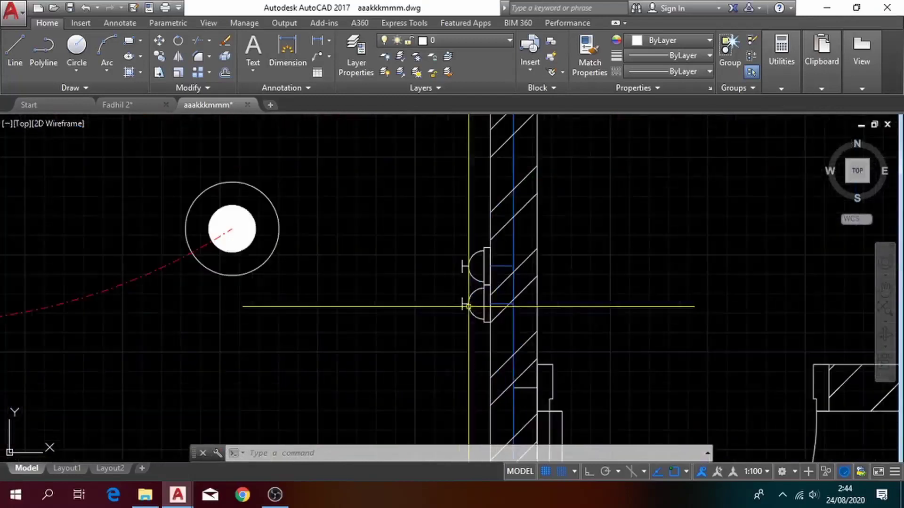
pyautogui.scroll(-8, 503, 295)
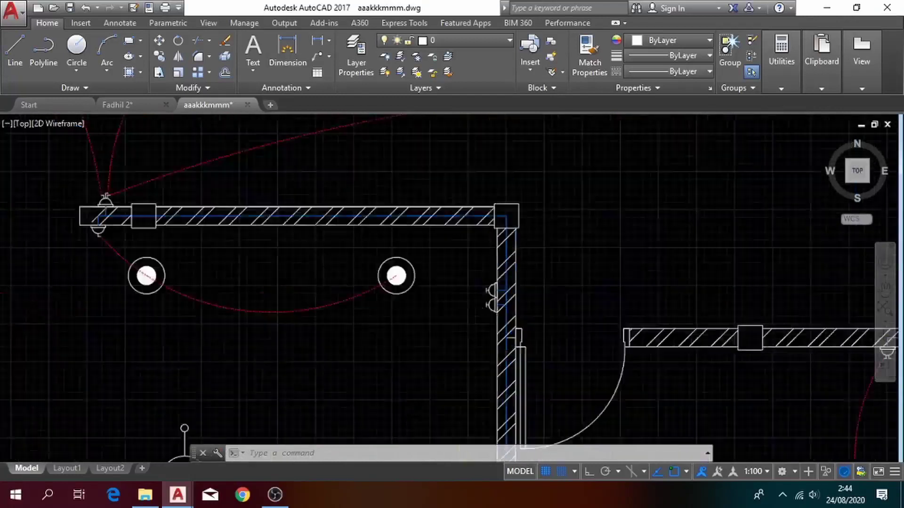
# - Look through the drawing sheets and locate the plain ground-floor plan without electrical symbols
pyautogui.scroll(-8, 294, 327)
pyautogui.scroll(-3, 539, 369)
pyautogui.scroll(8, 374, 293)
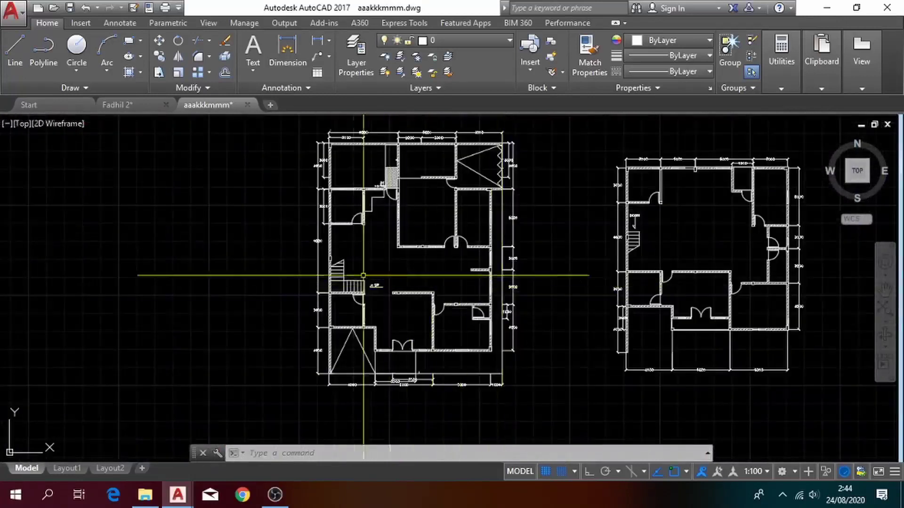
pyautogui.scroll(-10, 334, 310)
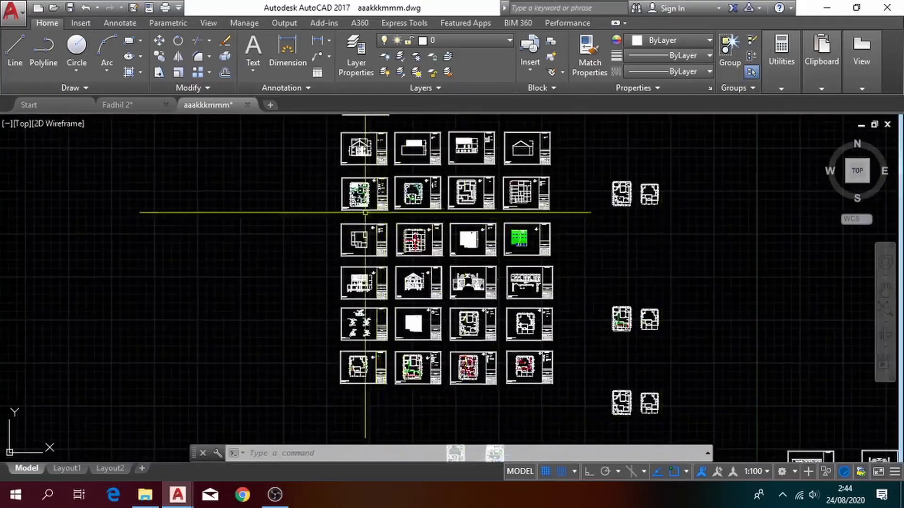
pyautogui.scroll(8, 352, 200)
pyautogui.moveTo(388, 196)
pyautogui.mouseDown(button='middle')
pyautogui.moveTo(331, 312)
pyautogui.moveTo(309, 324)
pyautogui.mouseUp(button='middle')
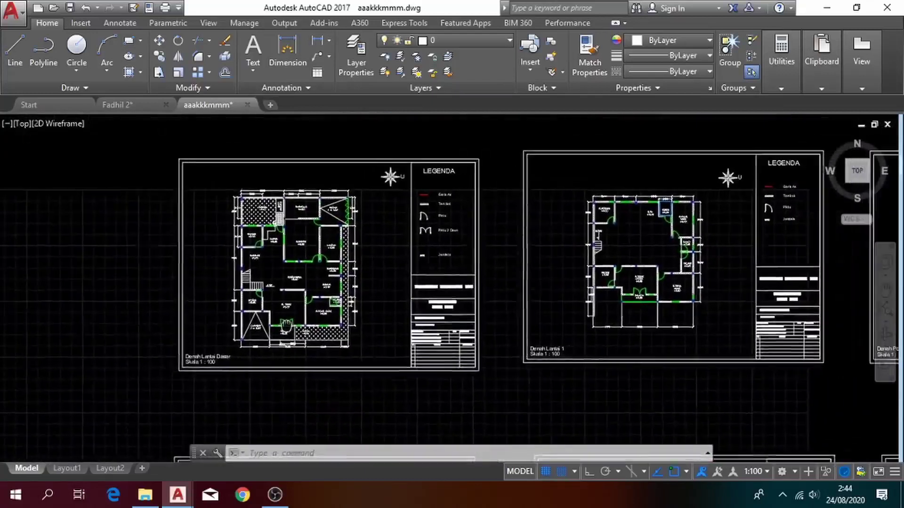
pyautogui.scroll(-10, 385, 283)
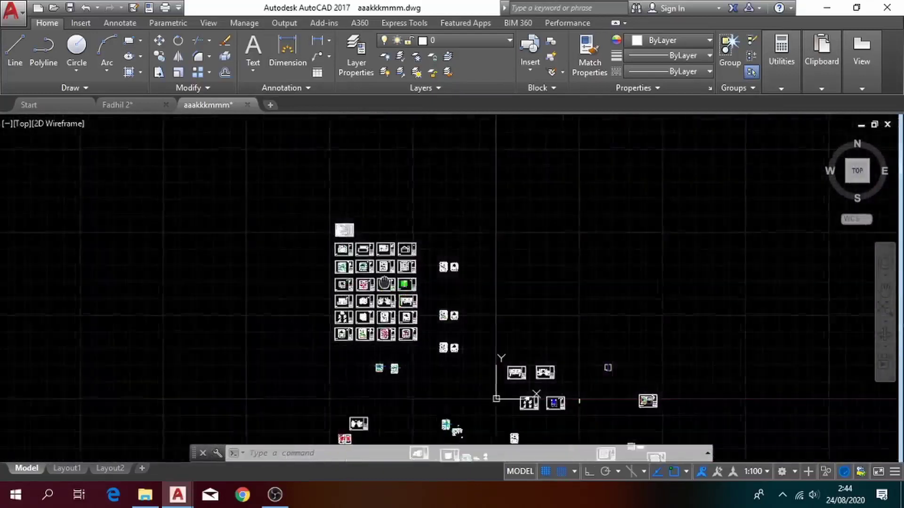
pyautogui.scroll(10, 403, 278)
pyautogui.moveTo(424, 250); pyautogui.dragTo(438, 307, button='middle')
pyautogui.scroll(6, 423, 269)
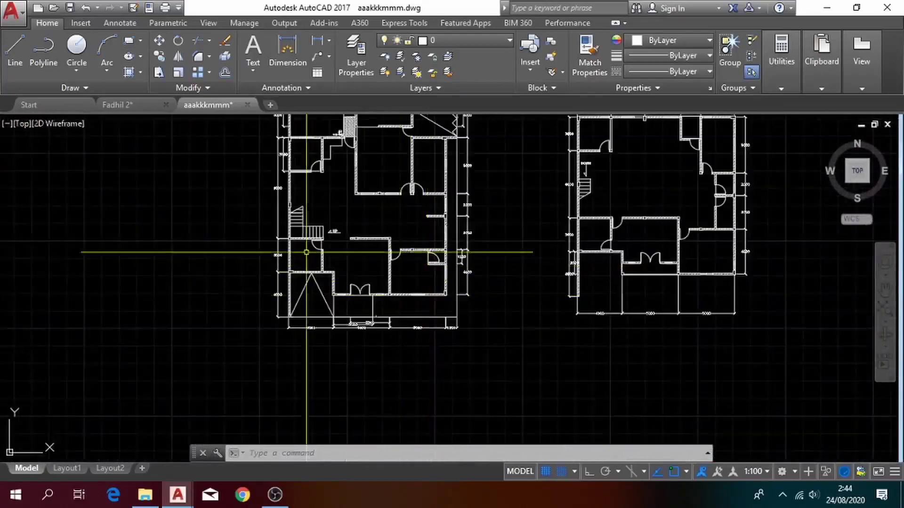
pyautogui.scroll(6, 306, 252)
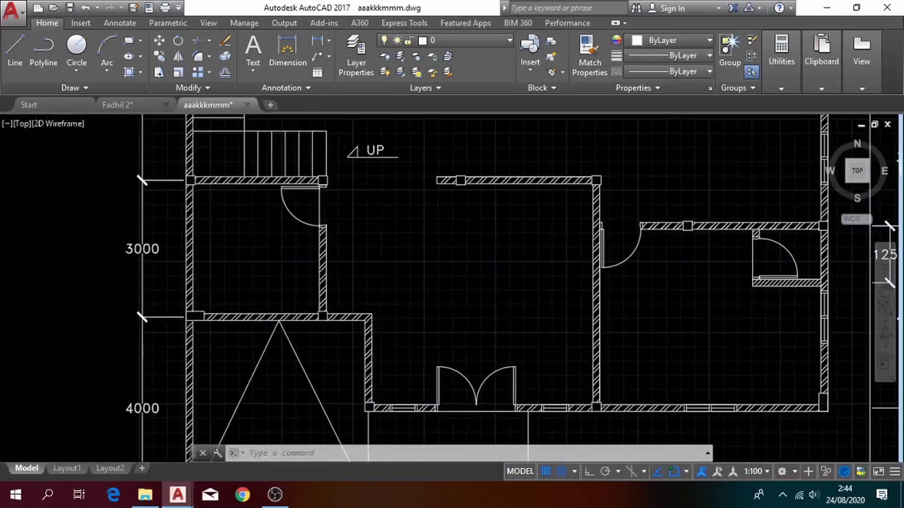
# - Draw a circle of radius 200 in the room above the double entrance door of the plain ground-floor plan
pyautogui.scroll(2, 511, 310)
pyautogui.click(78, 72)
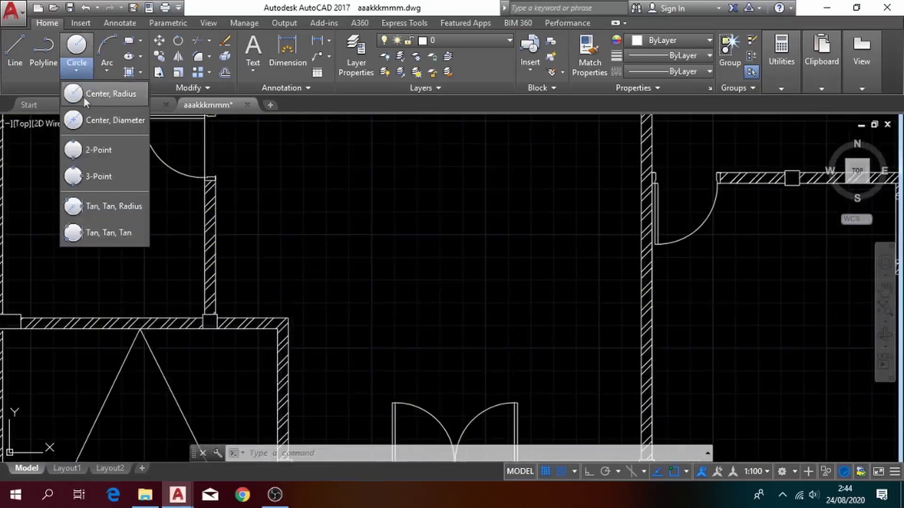
pyautogui.click(78, 93)
pyautogui.click(426, 209)
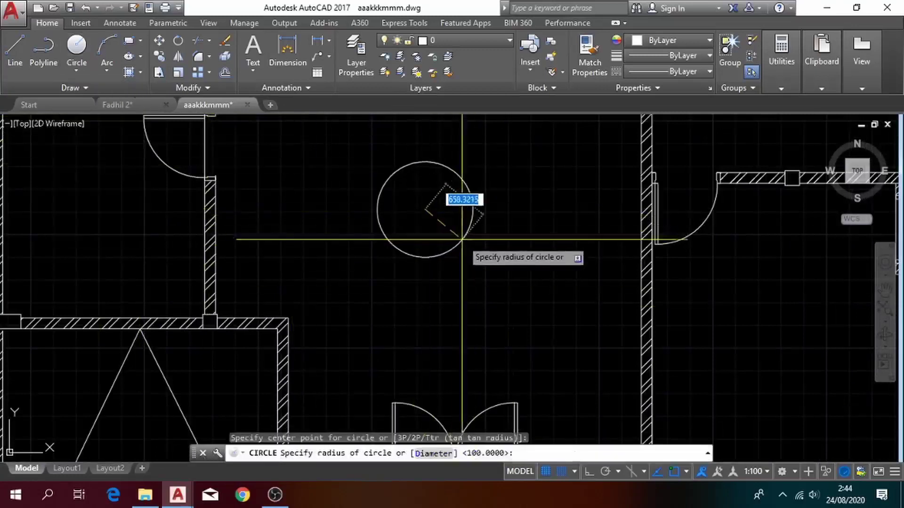
pyautogui.write('200')
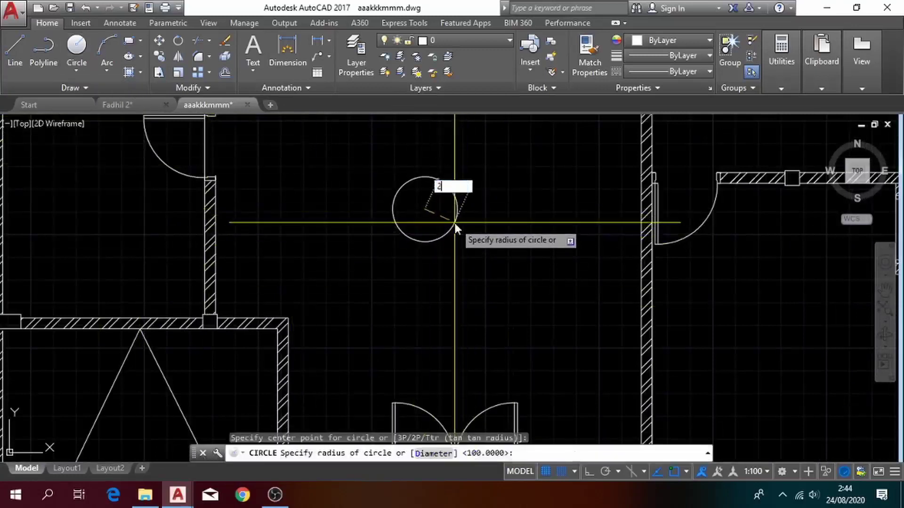
pyautogui.press('Return')
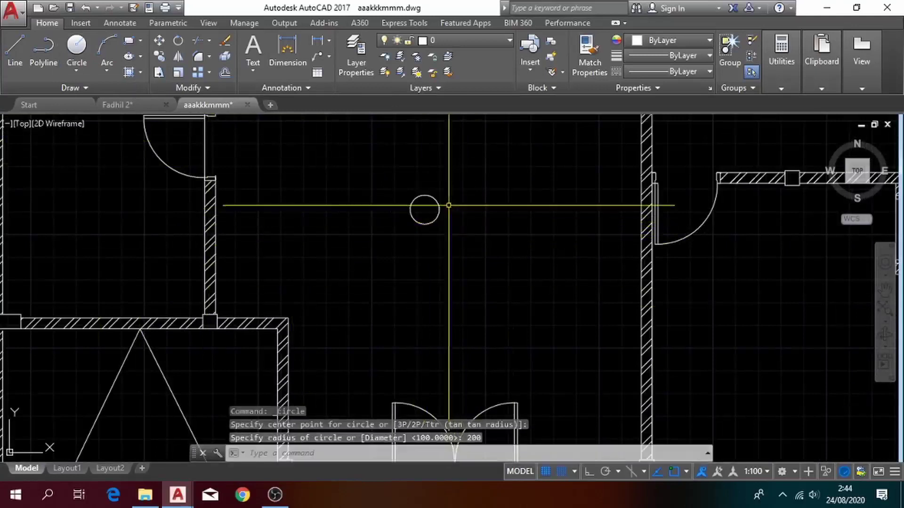
# - Draw a vertical line 300 long upward from the circle's centre with Ortho on
pyautogui.scroll(5, 440, 217)
pyautogui.moveTo(429, 217); pyautogui.dragTo(448, 232, button='middle')
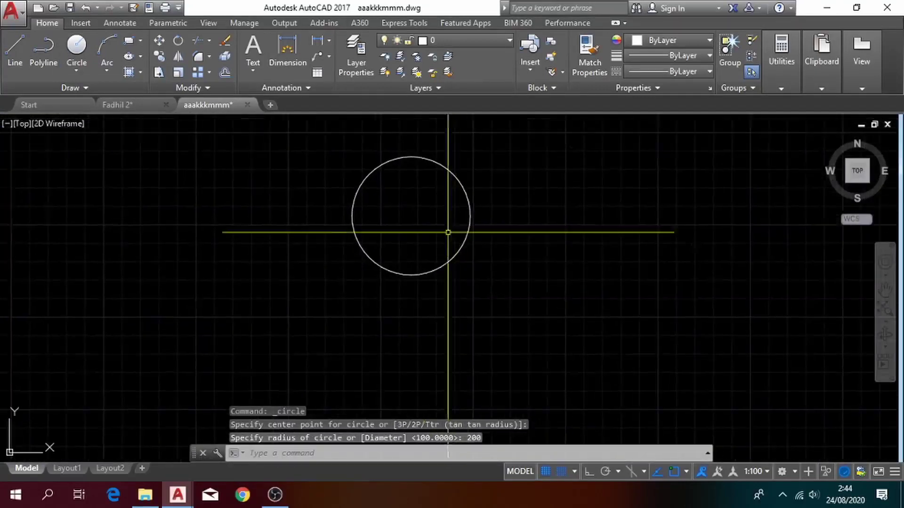
pyautogui.write('l')
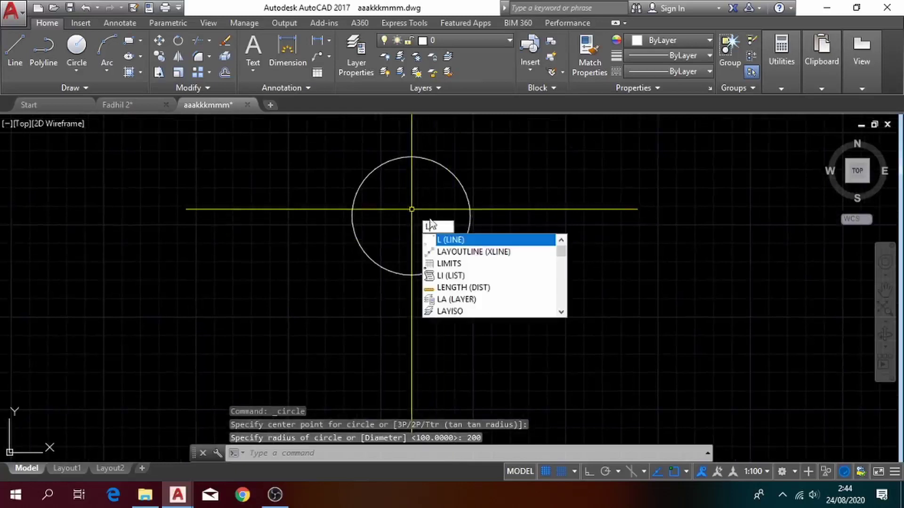
pyautogui.press('Return')
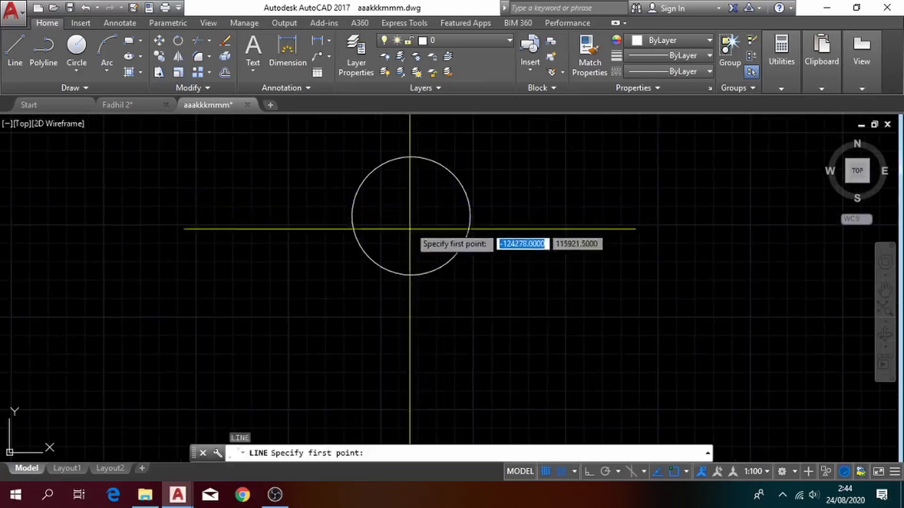
pyautogui.click(412, 216)
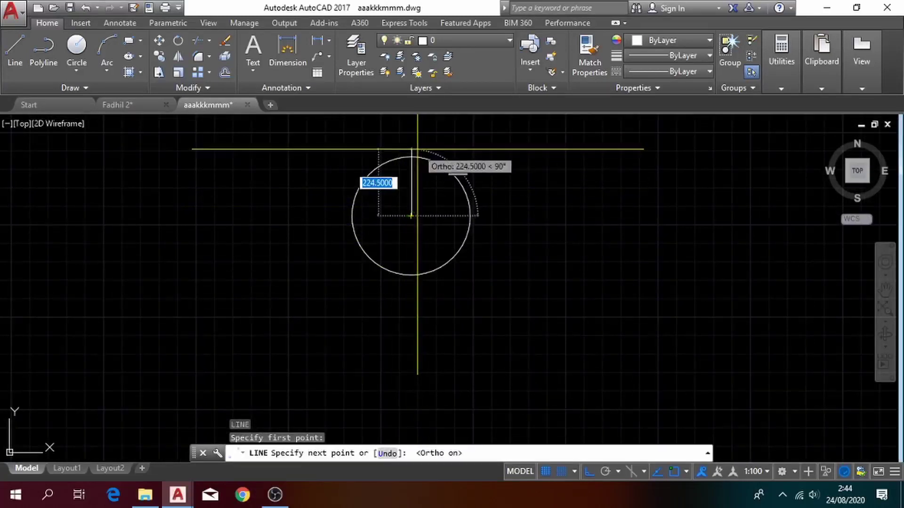
pyautogui.write('3')
pyautogui.press('Return')
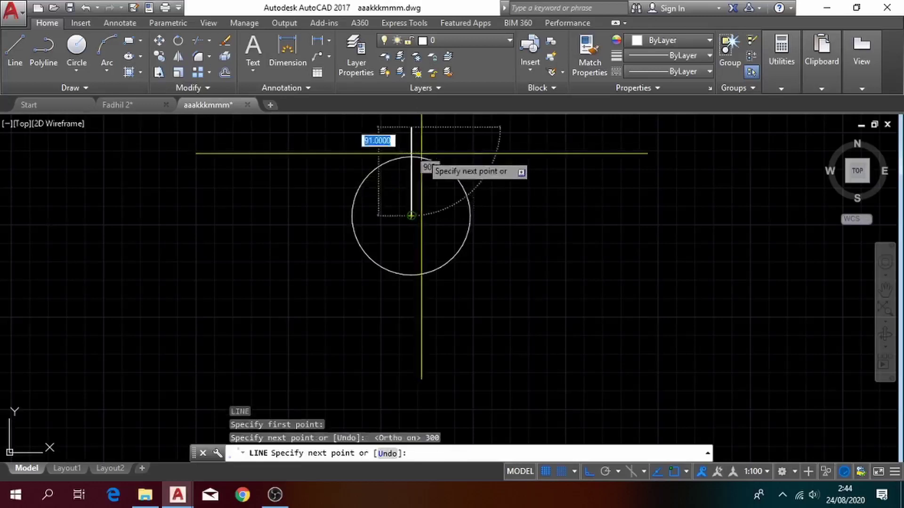
pyautogui.press('Escape')
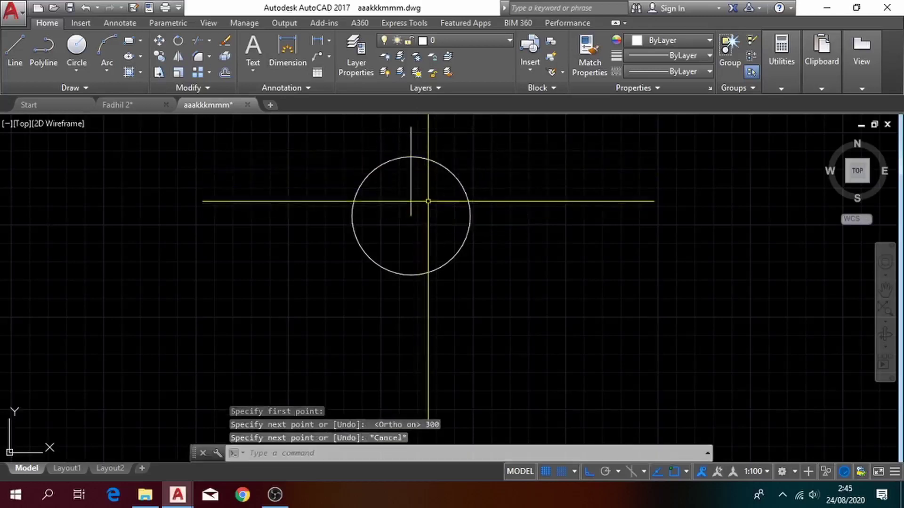
# - Stretch the vertical line's lower end 300 downward from the circle's centre
pyautogui.click(419, 207)
pyautogui.click(414, 205)
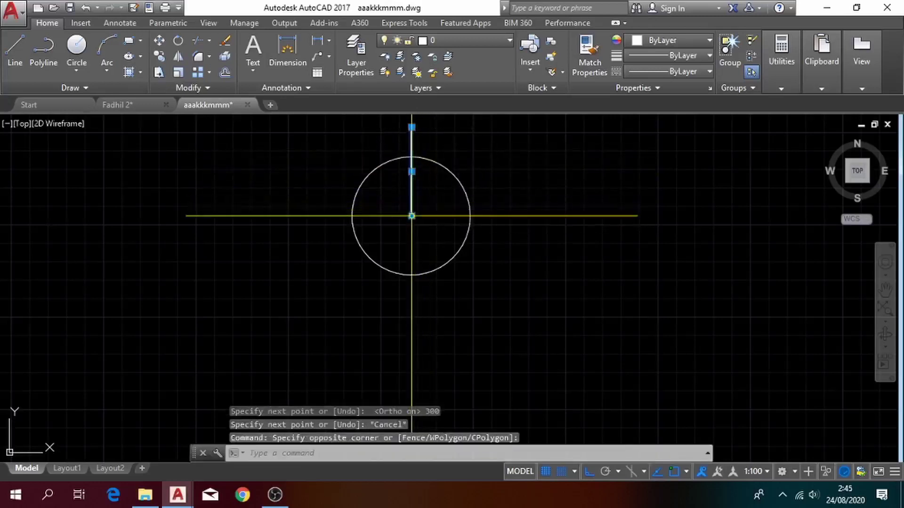
pyautogui.click(412, 216)
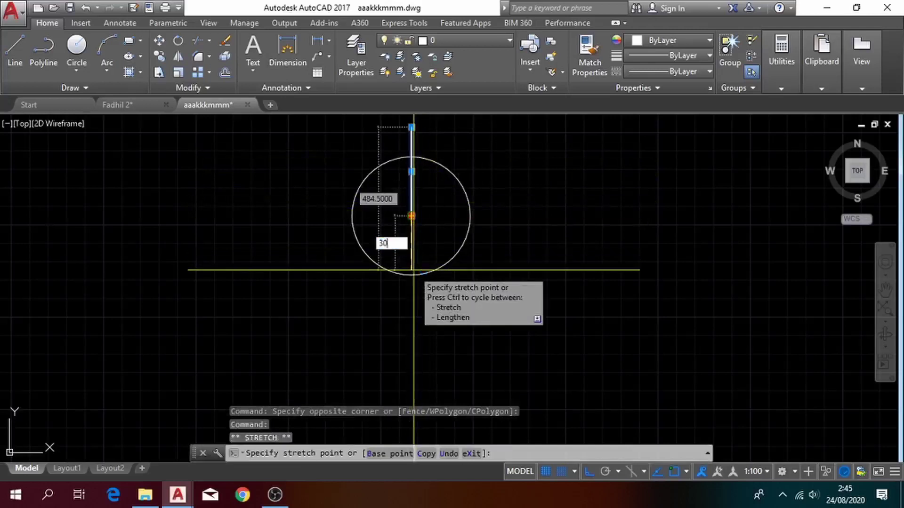
pyautogui.press('Return')
pyautogui.press('Escape')
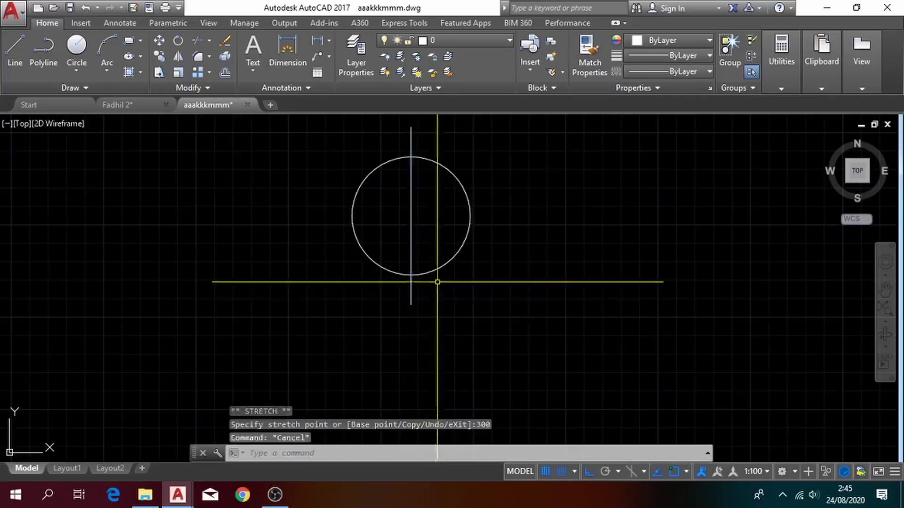
# - Draw a horizontal line 300 long from the circle's centre toward the right
pyautogui.write('l')
pyautogui.press('Return')
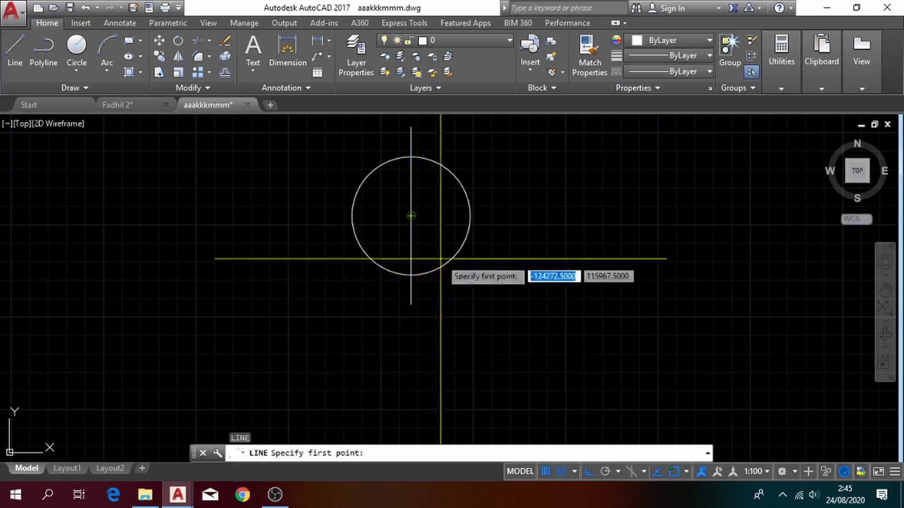
pyautogui.click(412, 216)
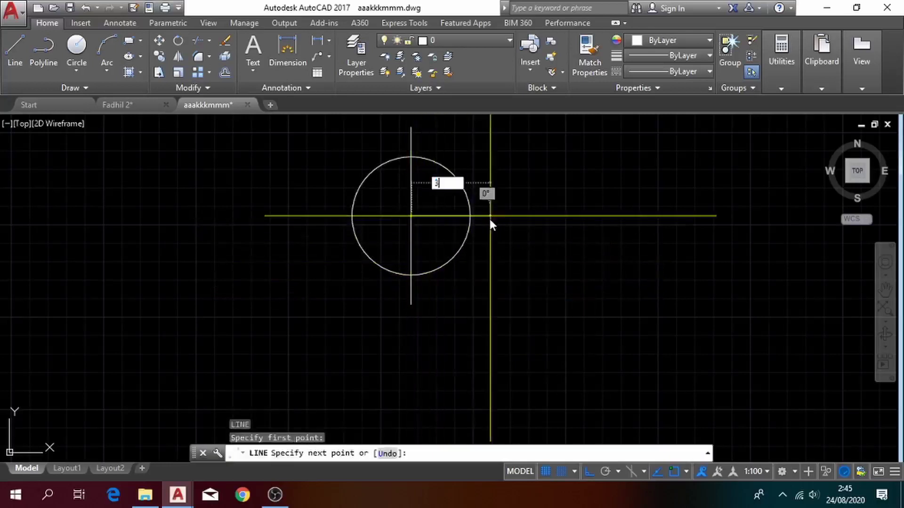
pyautogui.write('300')
pyautogui.press('Return')
pyautogui.press('Escape')
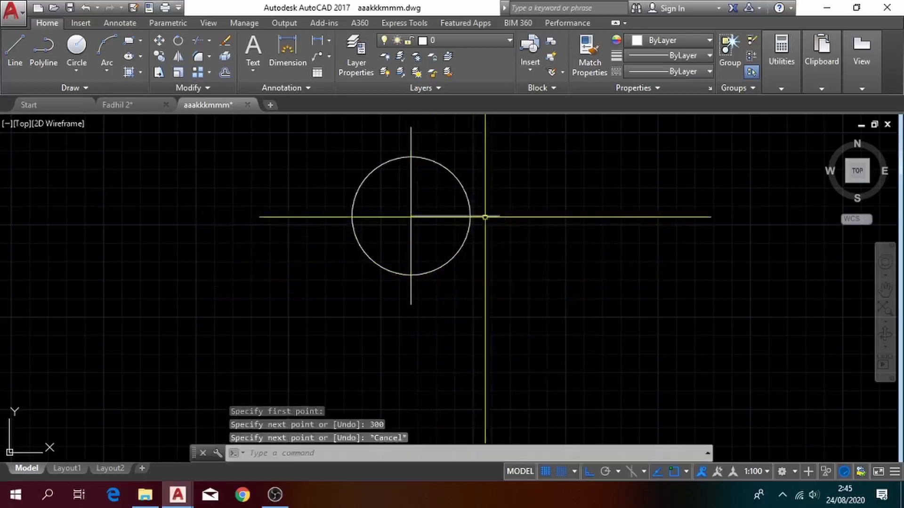
# - Stretch the horizontal line's inner end 300 to the left of the circle's centre
pyautogui.click(459, 218)
pyautogui.click(454, 230)
pyautogui.click(454, 216)
pyautogui.click(411, 215)
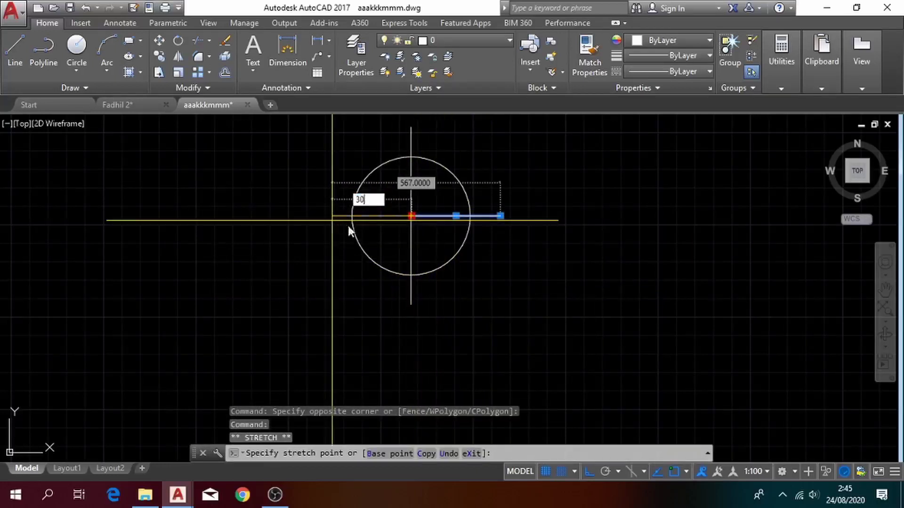
pyautogui.write('300')
pyautogui.press('Return')
pyautogui.press('Escape')
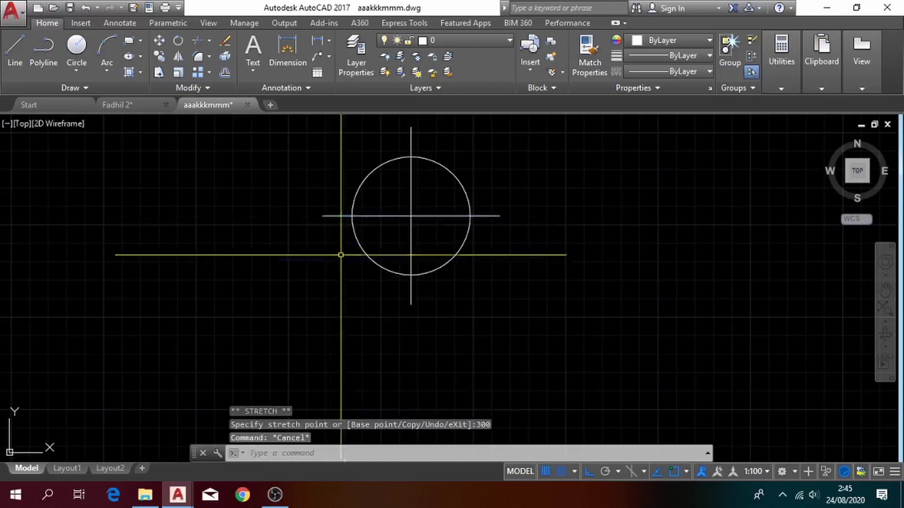
# - Draw an inner circle of radius 100 centred on the crossing of the two lines
pyautogui.click(77, 69)
pyautogui.click(122, 97)
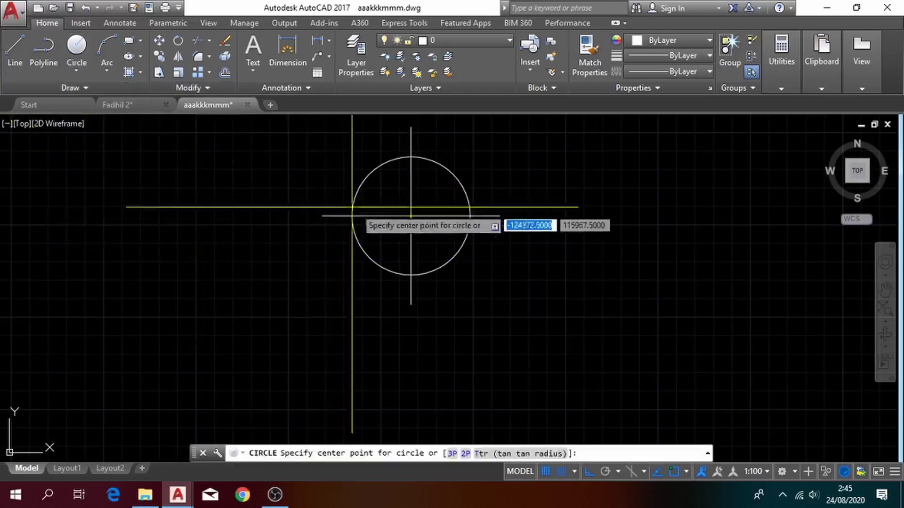
pyautogui.click(412, 216)
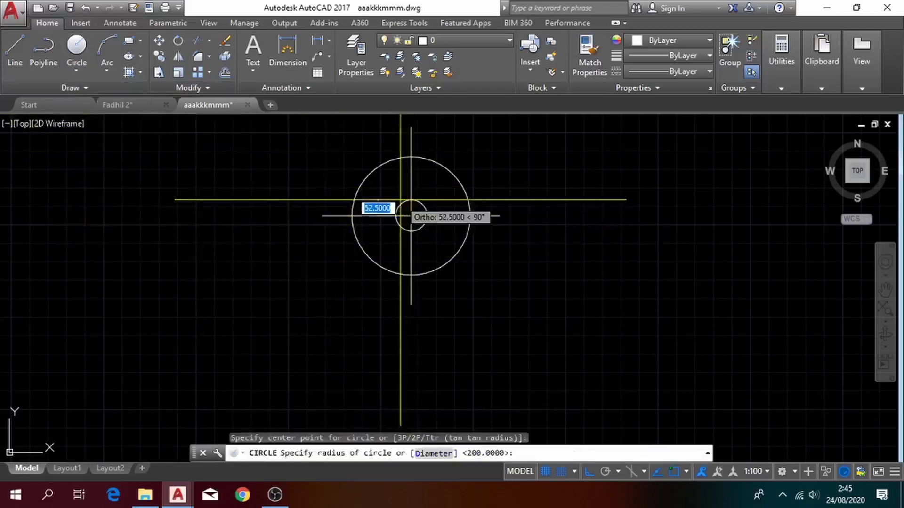
pyautogui.press('Return')
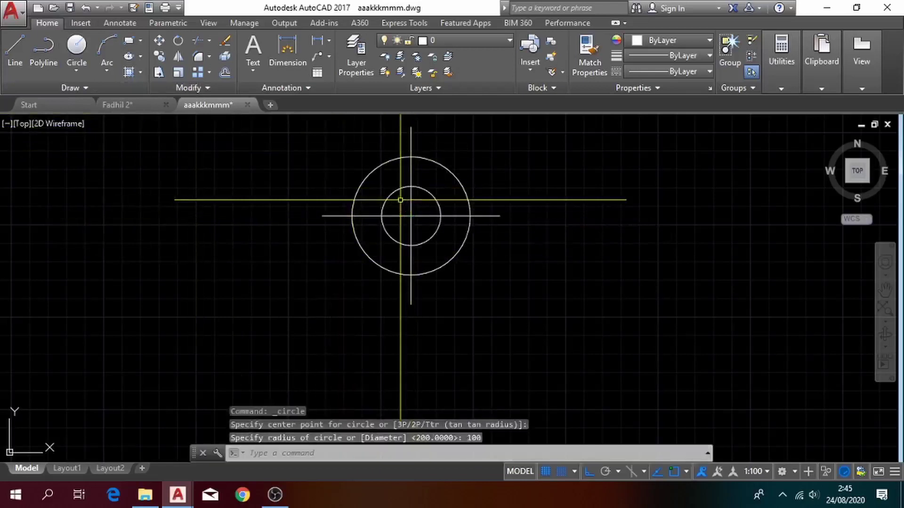
# - Fill all four quadrants of the inner circle with a SOLID hatch
pyautogui.scroll(3, 413, 216)
pyautogui.moveTo(414, 216); pyautogui.dragTo(415, 256, button='middle')
pyautogui.scroll(-2, 415, 255)
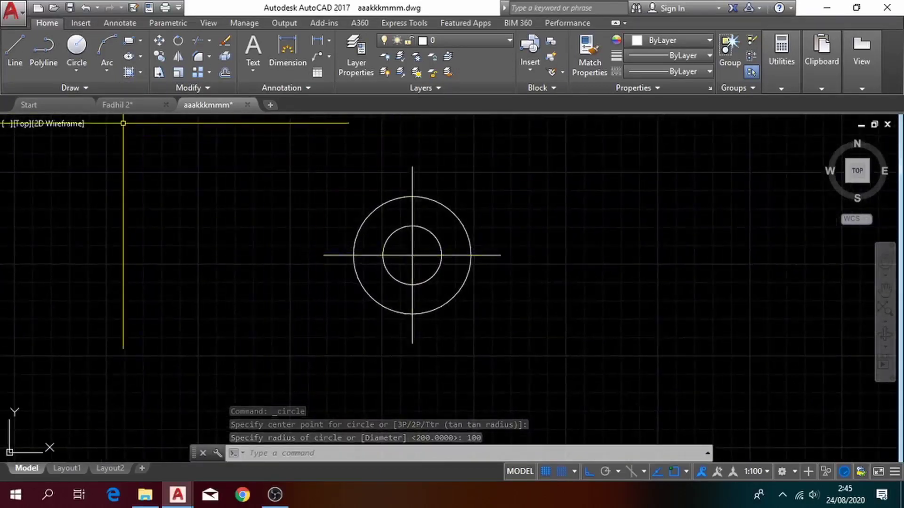
pyautogui.click(139, 73)
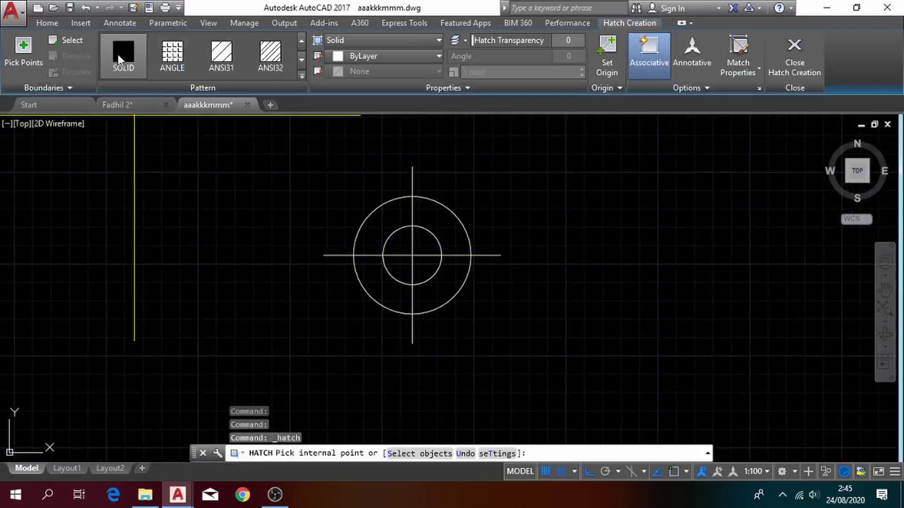
pyautogui.click(403, 242)
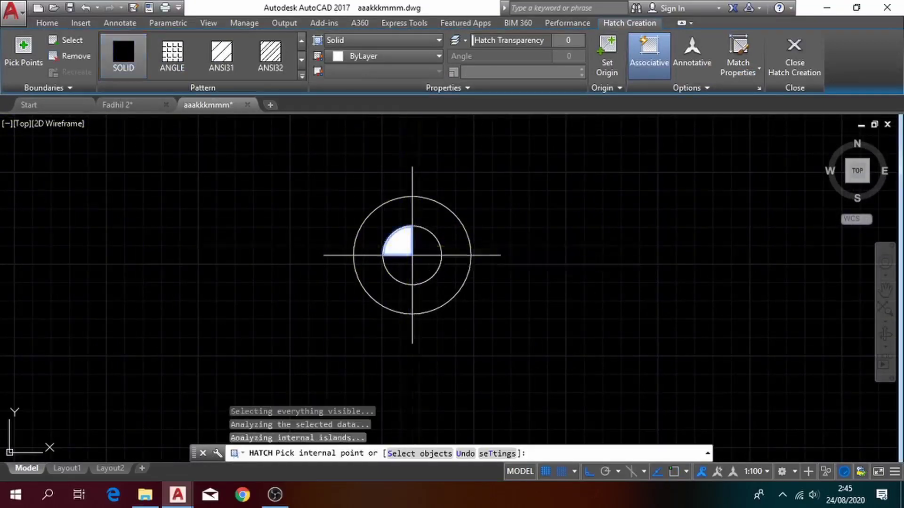
pyautogui.click(424, 243)
pyautogui.click(423, 268)
pyautogui.click(394, 261)
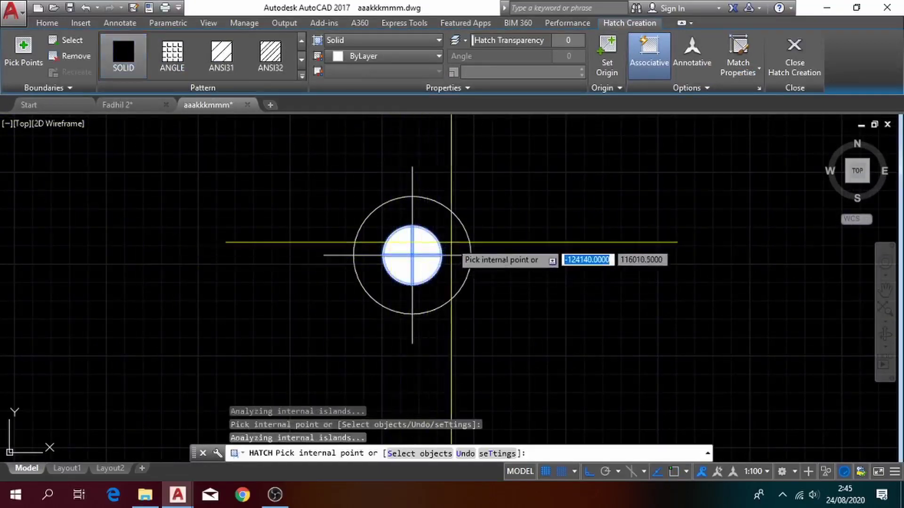
pyautogui.press('Escape')
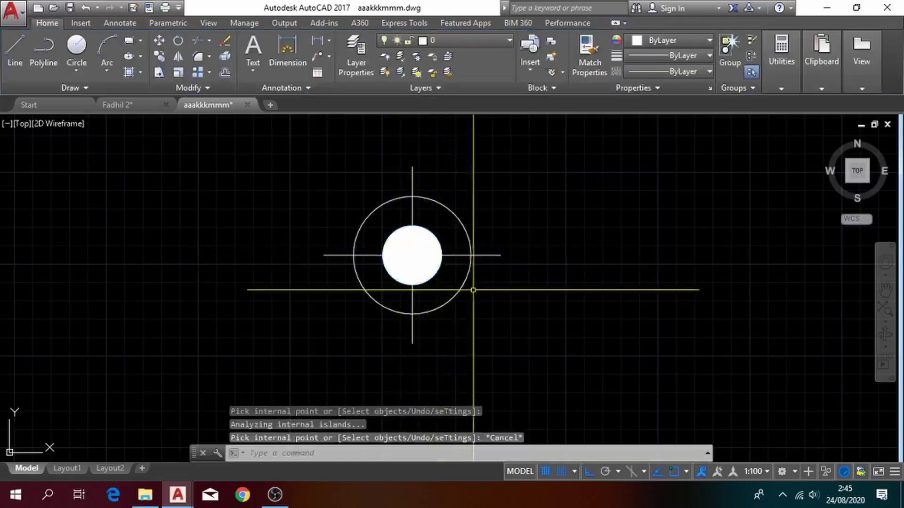
# - Copy the lamp symbol by its centre, with Ortho off, into the small room below the stairs and the plan's lower-right room
pyautogui.scroll(-3, 471, 285)
pyautogui.moveTo(471, 285)
pyautogui.mouseDown(button='middle')
pyautogui.moveTo(419, 263)
pyautogui.moveTo(374, 278)
pyautogui.moveTo(385, 271)
pyautogui.moveTo(384, 234)
pyautogui.mouseUp(button='middle')
pyautogui.scroll(-3, 373, 275)
pyautogui.click(384, 235)
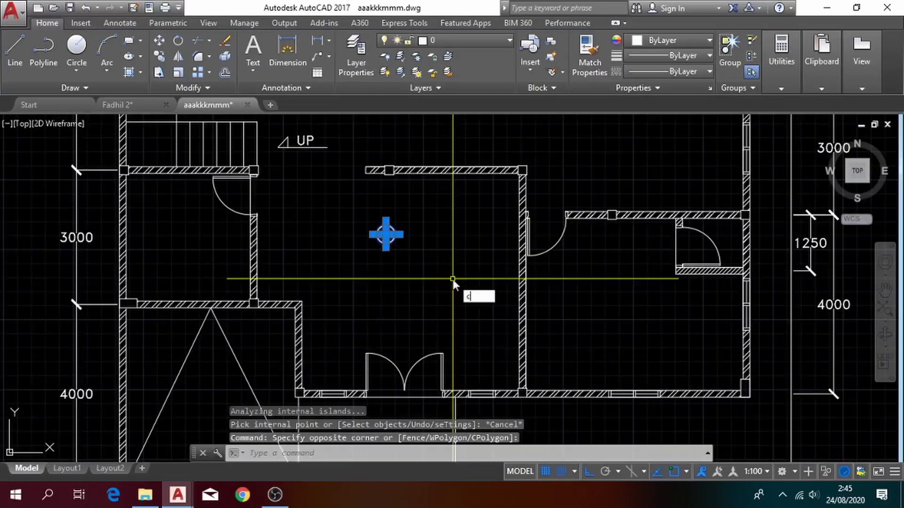
pyautogui.click(509, 322)
pyautogui.scroll(4, 385, 236)
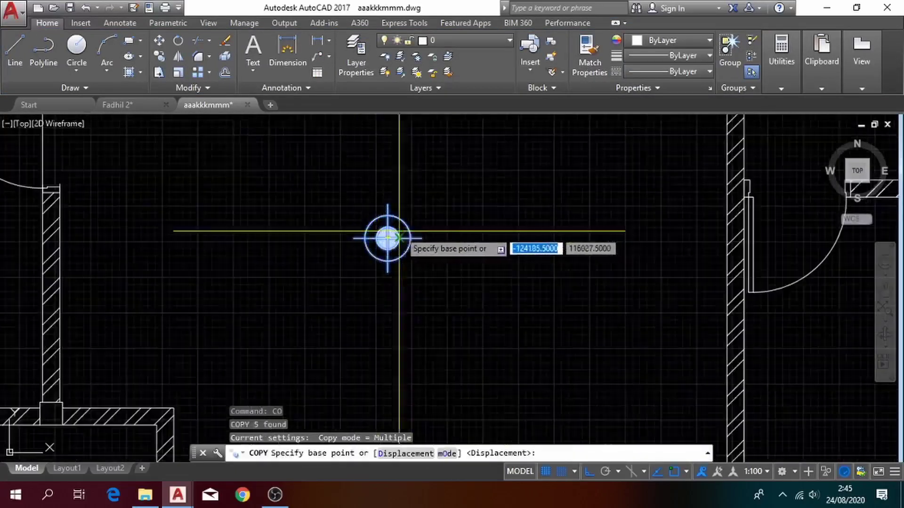
pyautogui.click(387, 239)
pyautogui.scroll(-4, 452, 263)
pyautogui.scroll(1, 519, 267)
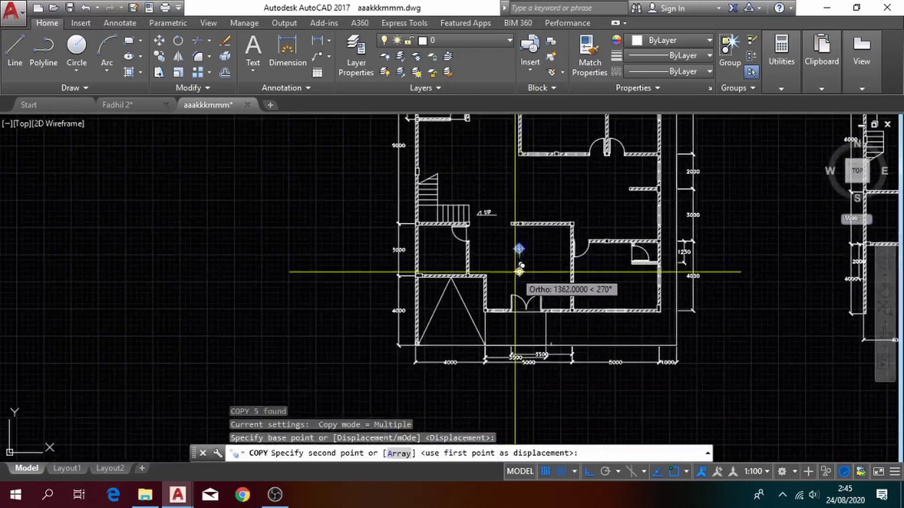
pyautogui.scroll(4, 450, 262)
pyautogui.click(423, 226)
pyautogui.moveTo(615, 281); pyautogui.dragTo(351, 260, button='middle')
pyautogui.click(606, 282)
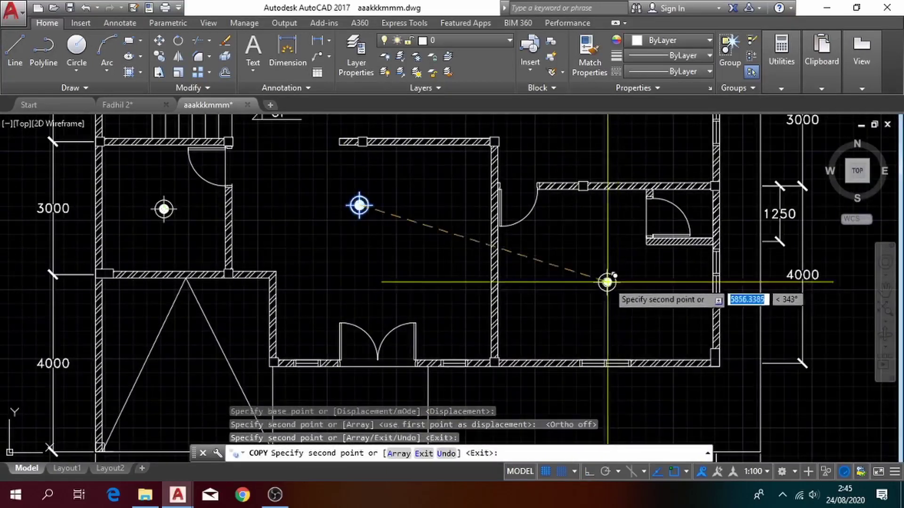
# - Place further lamp copies in the hall, corridor and all upper rooms of the first plan, and finish copying
pyautogui.scroll(-2, 607, 281)
pyautogui.moveTo(609, 270); pyautogui.dragTo(592, 335, button='middle')
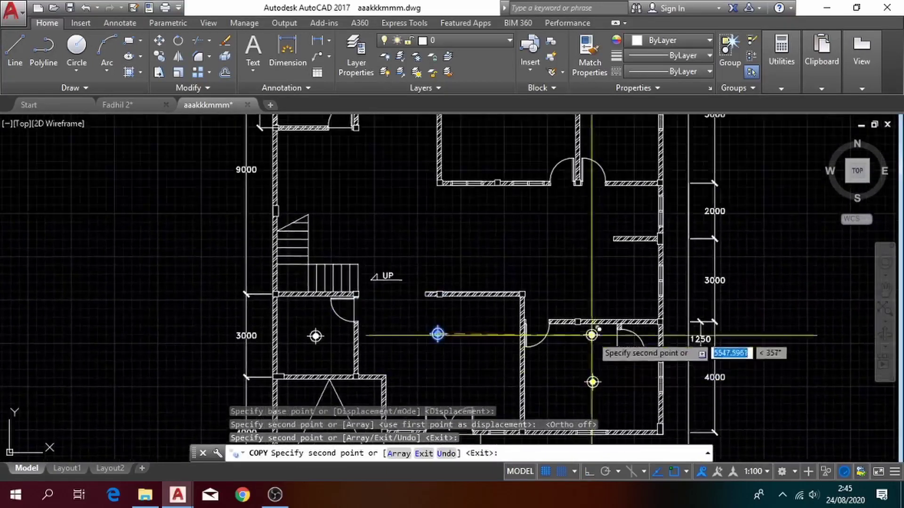
pyautogui.click(601, 274)
pyautogui.moveTo(342, 209); pyautogui.dragTo(364, 284, button='middle')
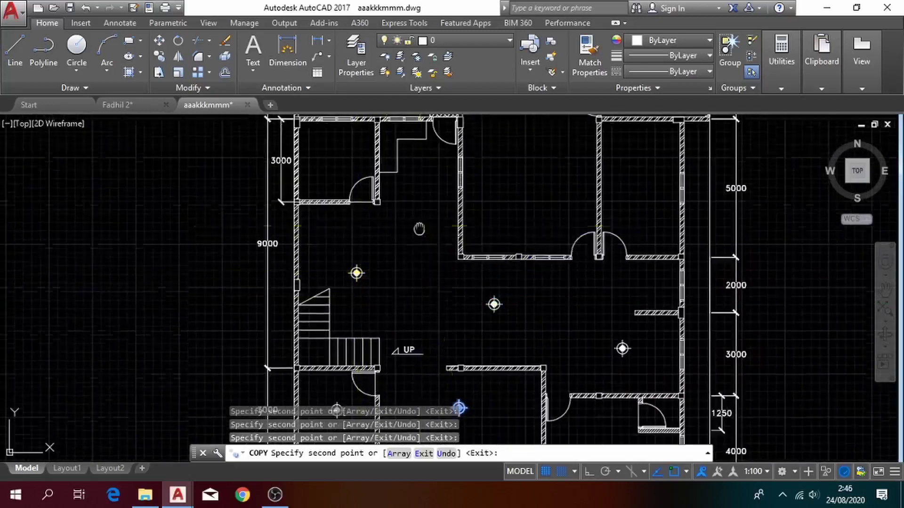
pyautogui.scroll(-2, 421, 227)
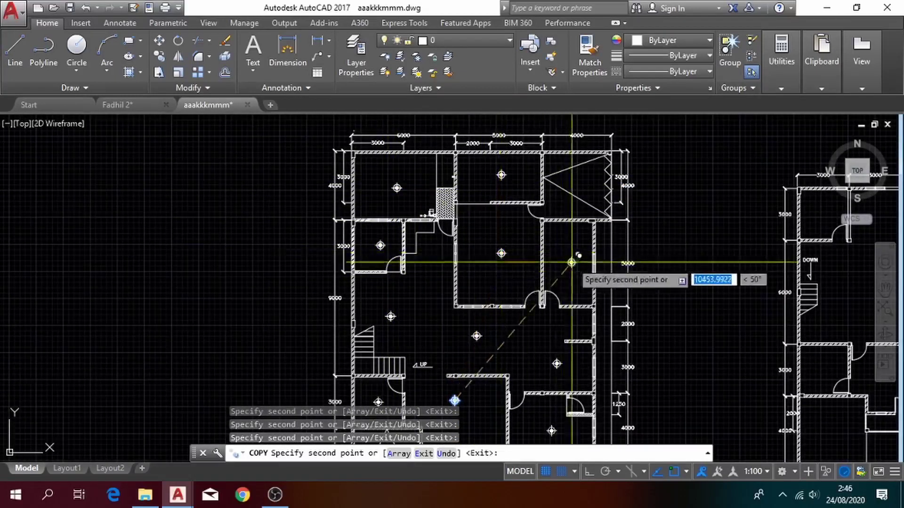
pyautogui.press('Escape')
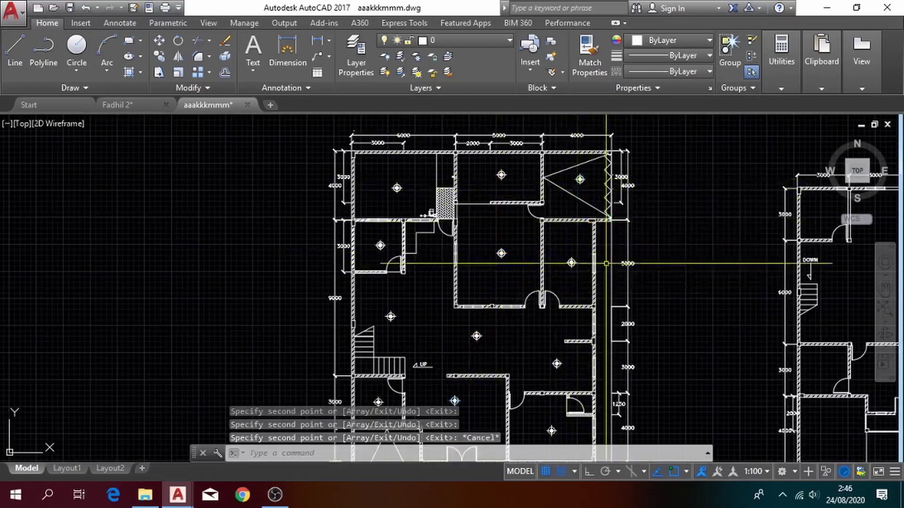
# - Copy the corridor lamp symbol by its centre into the second plan's lower-left rooms, central lower room and the strip outside its double door
pyautogui.moveTo(565, 274); pyautogui.dragTo(489, 192, button='middle')
pyautogui.scroll(2, 483, 203)
pyautogui.scroll(-1, 469, 283)
pyautogui.moveTo(469, 283); pyautogui.dragTo(469, 237, button='middle')
pyautogui.scroll(-2, 460, 279)
pyautogui.scroll(8, 501, 259)
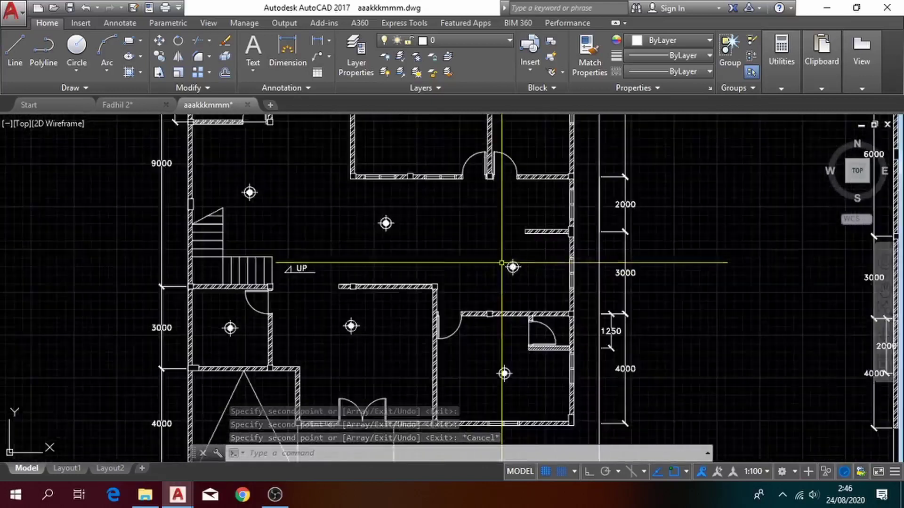
pyautogui.click(603, 282)
pyautogui.click(519, 176)
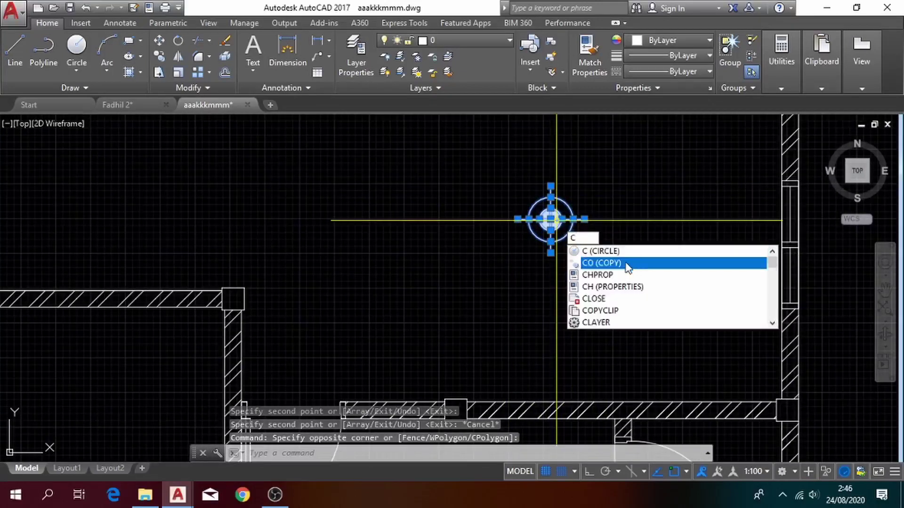
pyautogui.click(630, 264)
pyautogui.click(550, 219)
pyautogui.scroll(-5, 636, 238)
pyautogui.scroll(5, 557, 267)
pyautogui.click(605, 234)
pyautogui.moveTo(605, 235); pyautogui.dragTo(480, 215, button='middle')
pyautogui.click(517, 370)
pyautogui.moveTo(517, 370); pyautogui.dragTo(273, 346, button='middle')
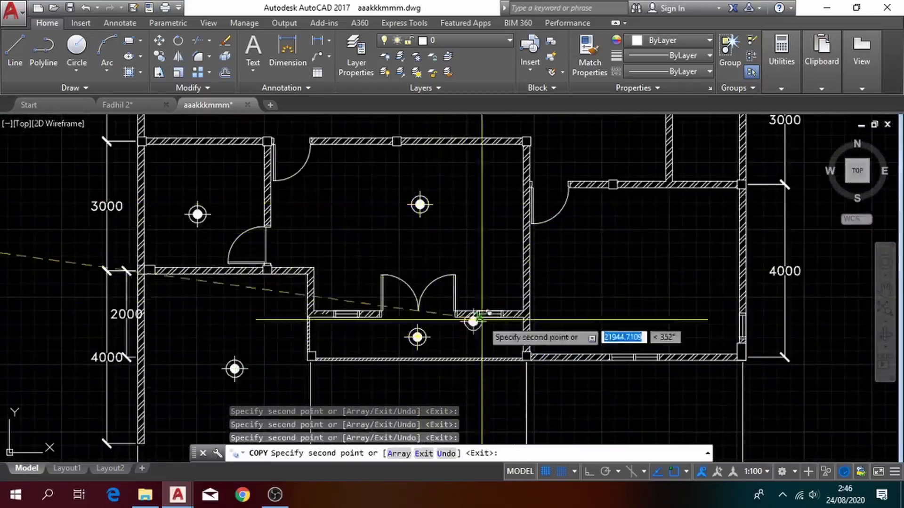
# - Place lamp copies in the second plan's lower-right room, large central hall and upper-right room
pyautogui.click(655, 268)
pyautogui.scroll(-3, 565, 264)
pyautogui.click(479, 236)
pyautogui.moveTo(479, 236); pyautogui.dragTo(505, 350, button='middle')
pyautogui.click(687, 265)
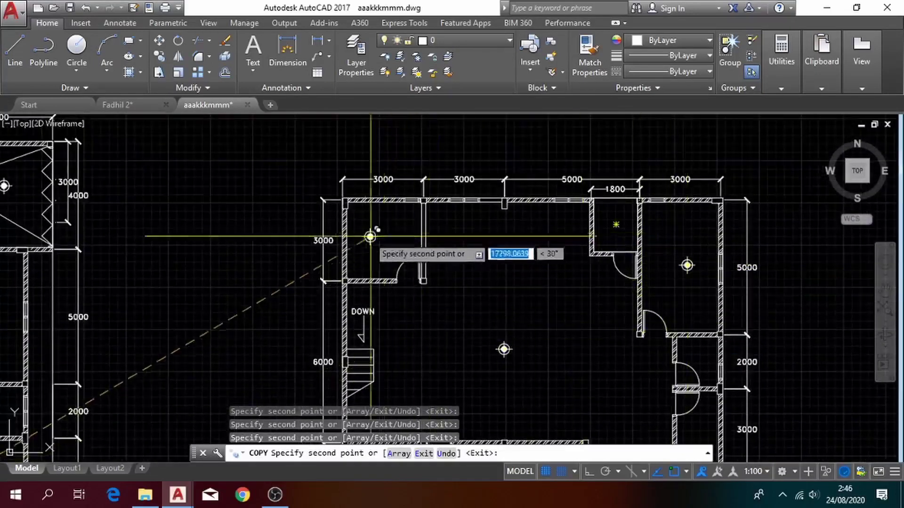
# - Place lamp copies in the second plan's remaining small rooms, including the two stacked ones along the right wall, and finish copying
pyautogui.scroll(-4, 490, 281)
pyautogui.scroll(6, 508, 226)
pyautogui.click(576, 256)
pyautogui.moveTo(575, 156); pyautogui.dragTo(550, 279, button='middle')
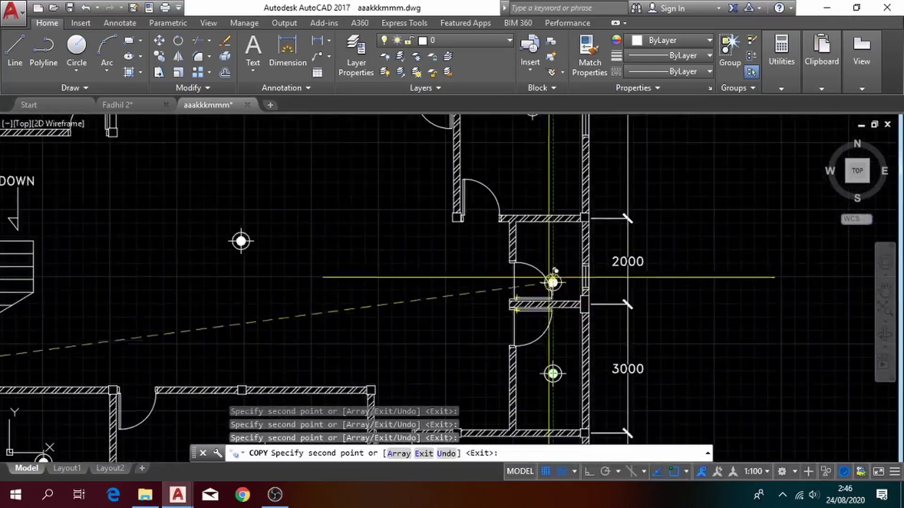
pyautogui.click(553, 259)
pyautogui.press('Escape')
# - Draw a circle of radius 50 in the open space of the first plan's entrance room
pyautogui.scroll(-8, 560, 238)
pyautogui.moveTo(415, 281); pyautogui.dragTo(654, 238, button='middle')
pyautogui.scroll(6, 500, 275)
pyautogui.moveTo(250, 298)
pyautogui.mouseDown(button='middle')
pyautogui.moveTo(532, 275)
pyautogui.moveTo(549, 253)
pyautogui.moveTo(526, 228)
pyautogui.mouseUp(button='middle')
pyautogui.scroll(4, 584, 278)
pyautogui.click(77, 71)
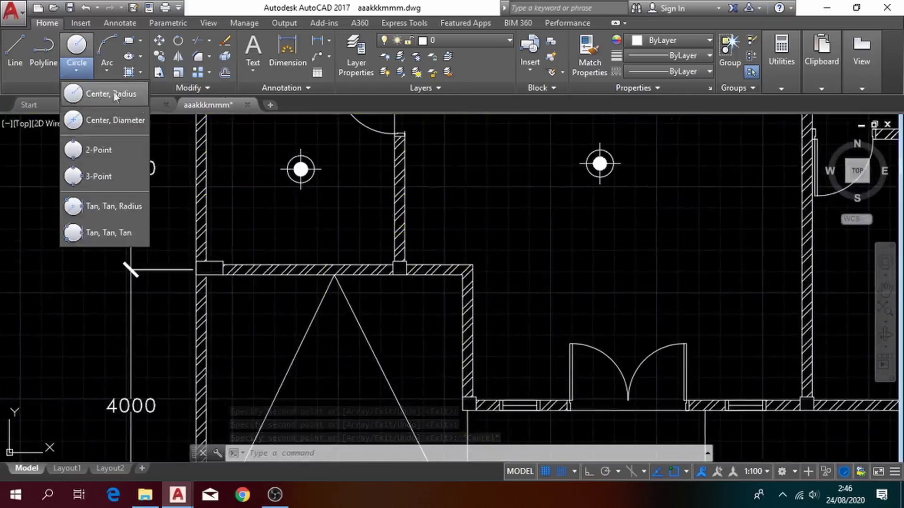
pyautogui.click(141, 113)
pyautogui.moveTo(510, 280); pyautogui.dragTo(484, 313, button='middle')
pyautogui.scroll(3, 461, 257)
pyautogui.click(460, 229)
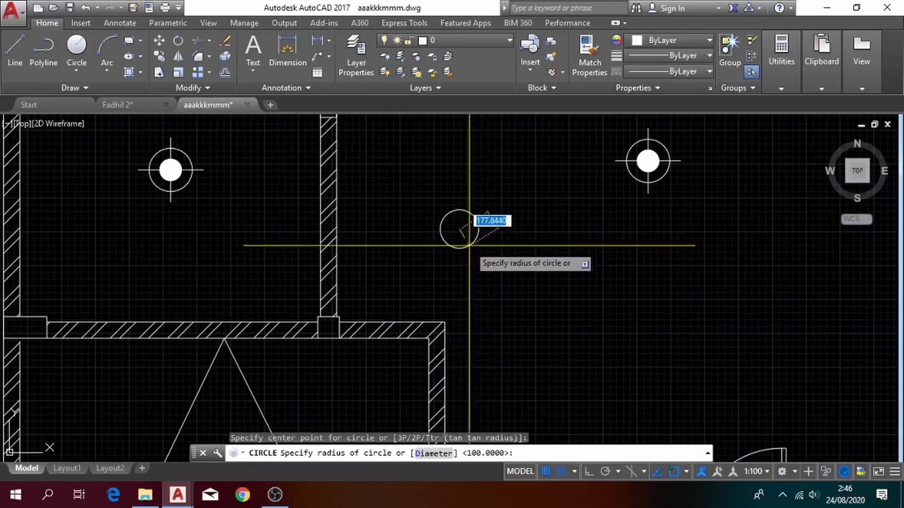
pyautogui.write('0')
pyautogui.press('Return')
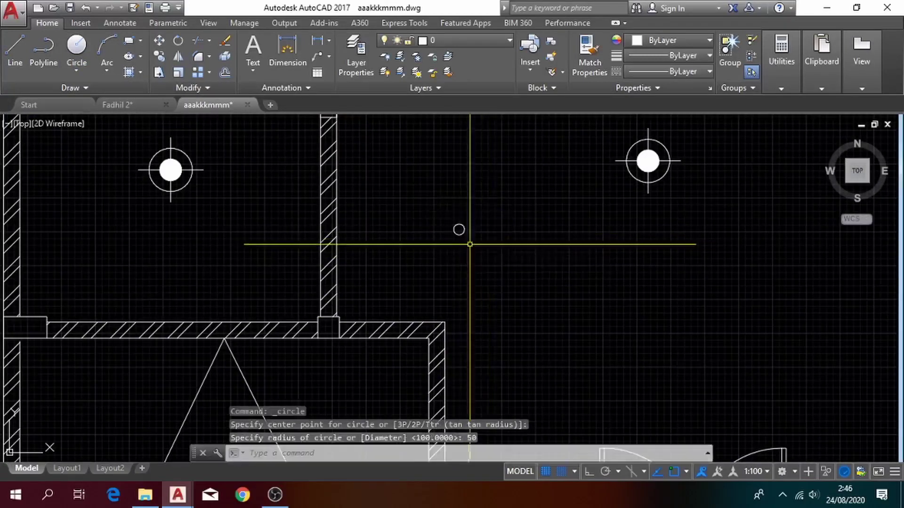
# - Copy the small circle by its left quadrant onto the entrance-room face of the hatched wall, just below the door
pyautogui.scroll(3, 468, 245)
pyautogui.moveTo(466, 226); pyautogui.dragTo(507, 294, button='middle')
pyautogui.scroll(2, 529, 277)
pyautogui.click(404, 227)
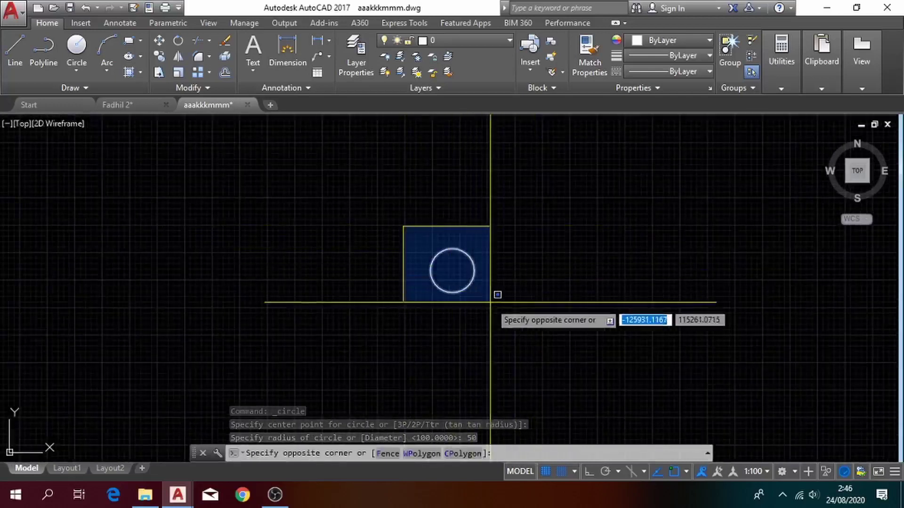
pyautogui.click(504, 309)
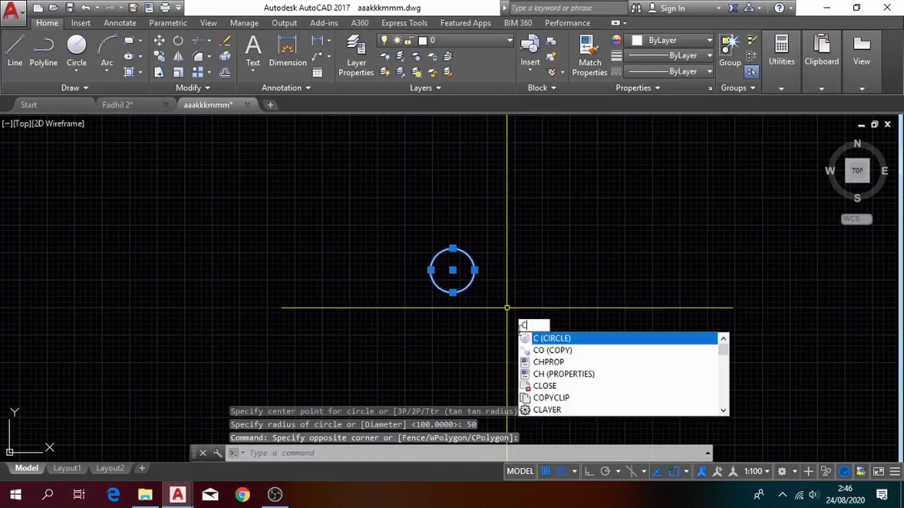
pyautogui.click(545, 352)
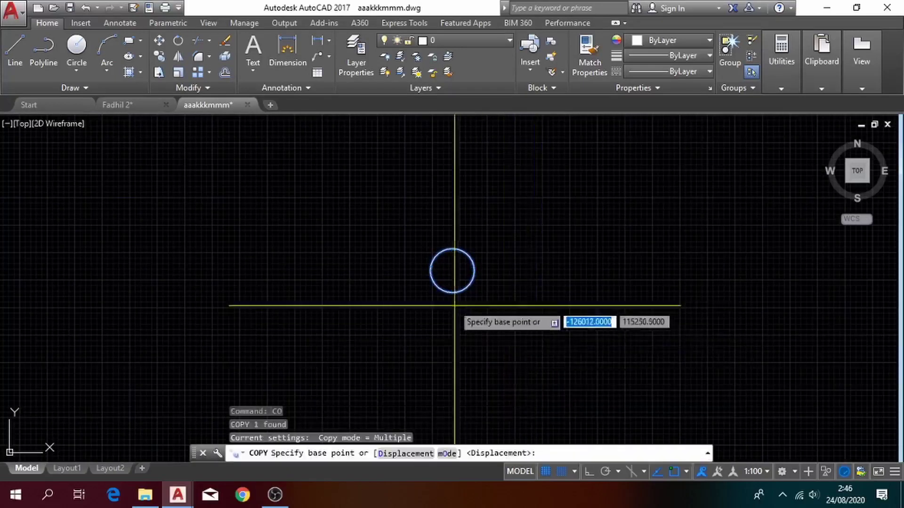
pyautogui.click(431, 270)
pyautogui.moveTo(258, 329); pyautogui.dragTo(501, 281, button='middle')
pyautogui.scroll(-4, 501, 280)
pyautogui.moveTo(391, 285); pyautogui.dragTo(422, 359, button='middle')
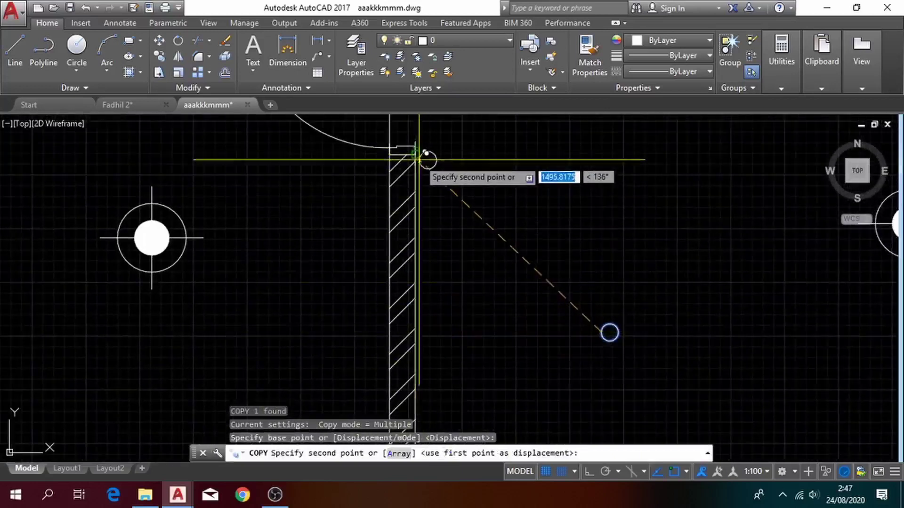
pyautogui.click(417, 186)
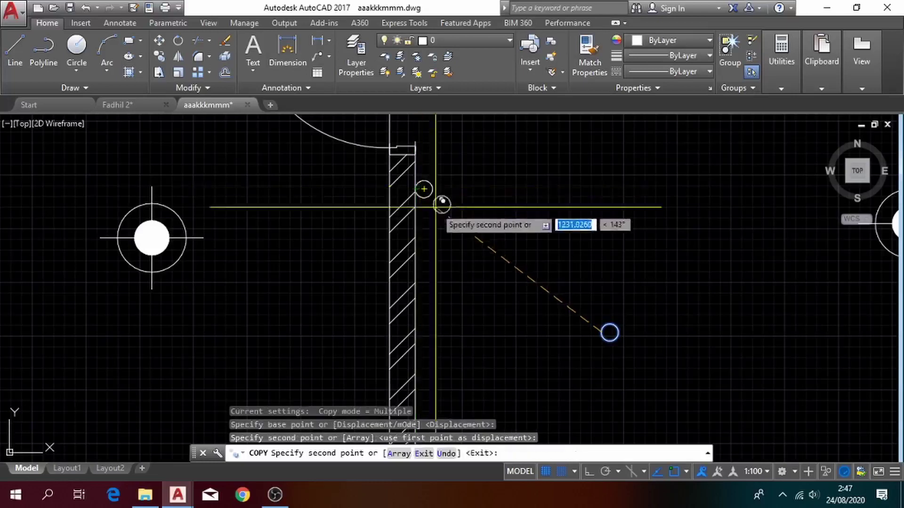
pyautogui.press('Return')
# - Mirror the wall circle about the wall's vertical centreline, keeping the source circle
pyautogui.scroll(4, 345, 224)
pyautogui.click(362, 204)
pyautogui.click(423, 269)
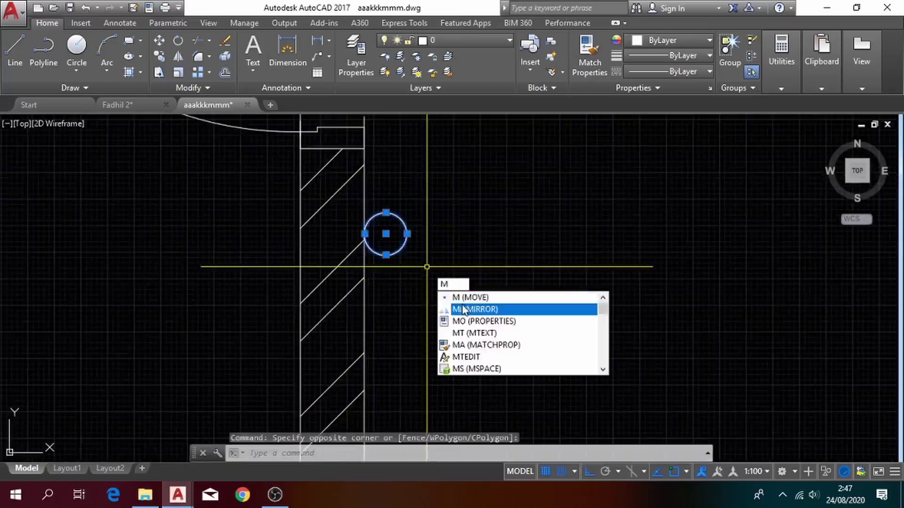
pyautogui.click(464, 309)
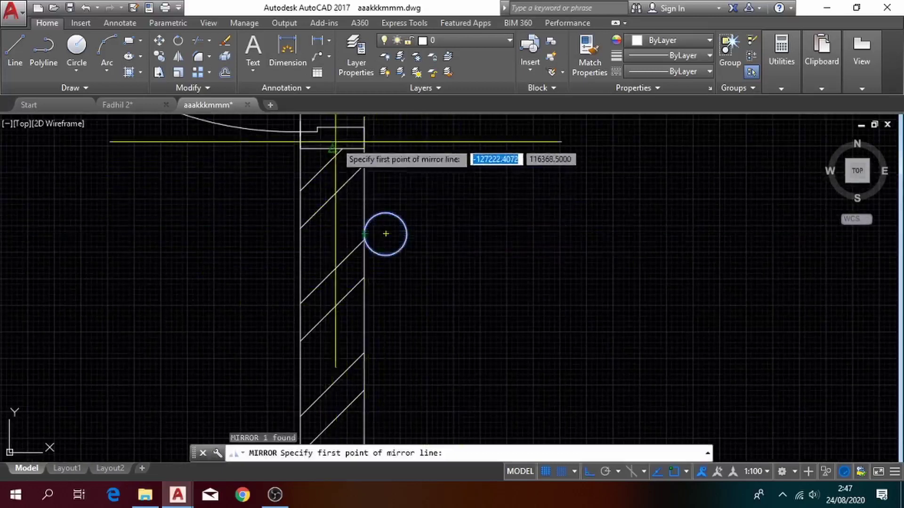
pyautogui.click(333, 231)
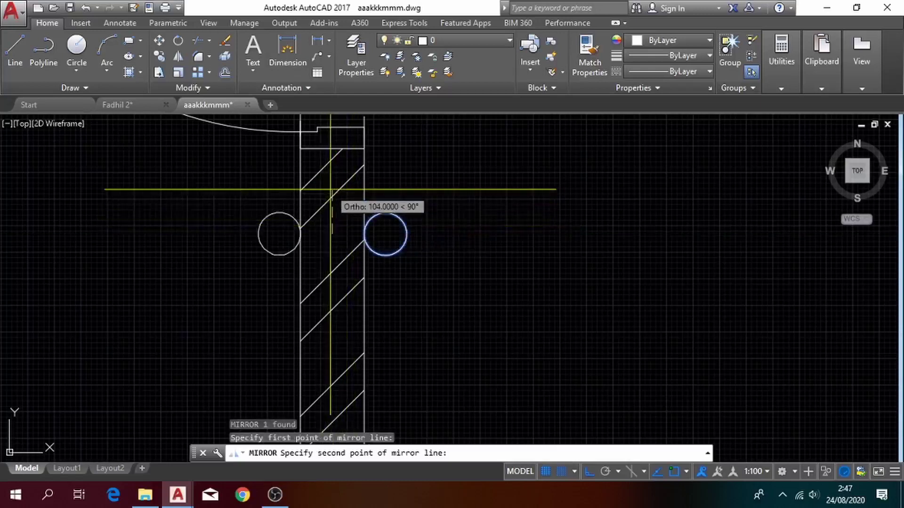
pyautogui.click(332, 219)
pyautogui.click(359, 237)
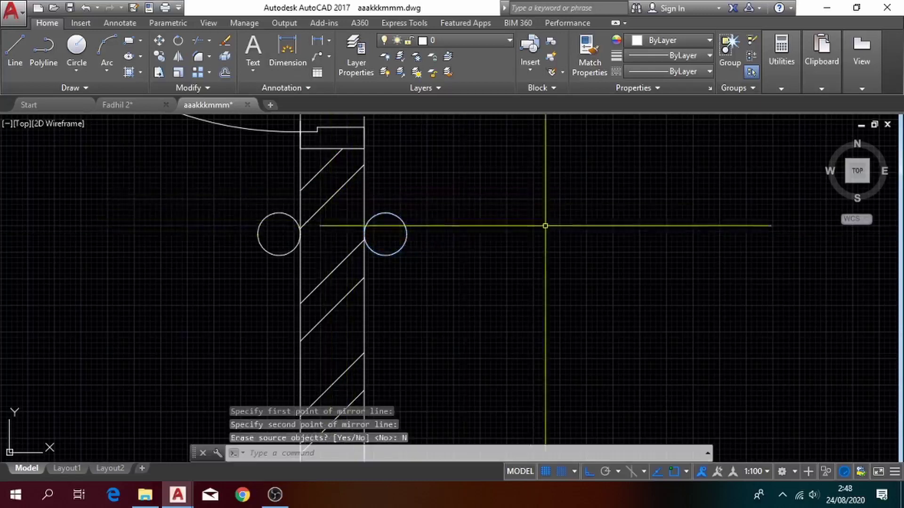
# - Draw an L-shaped line from the right quadrant of the wall's right-hand circle, running outward and then about 29 upward
pyautogui.scroll(-2, 579, 273)
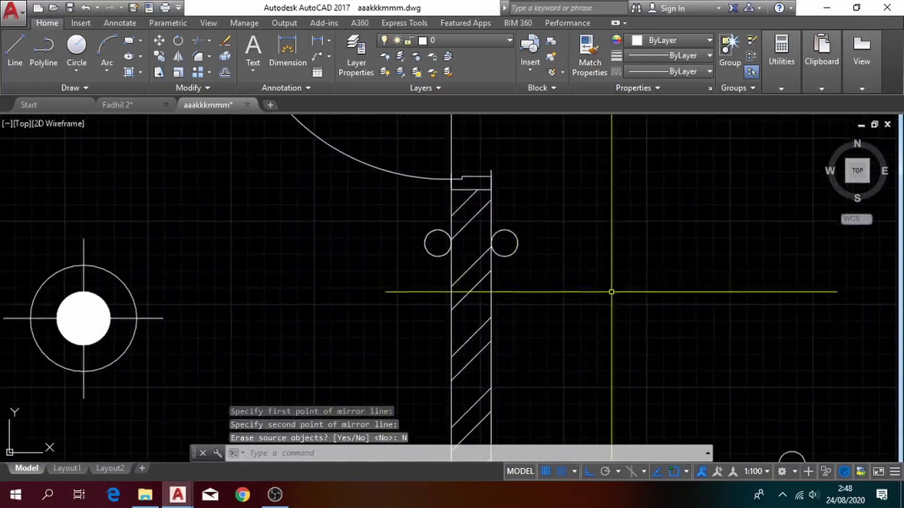
pyautogui.write('L')
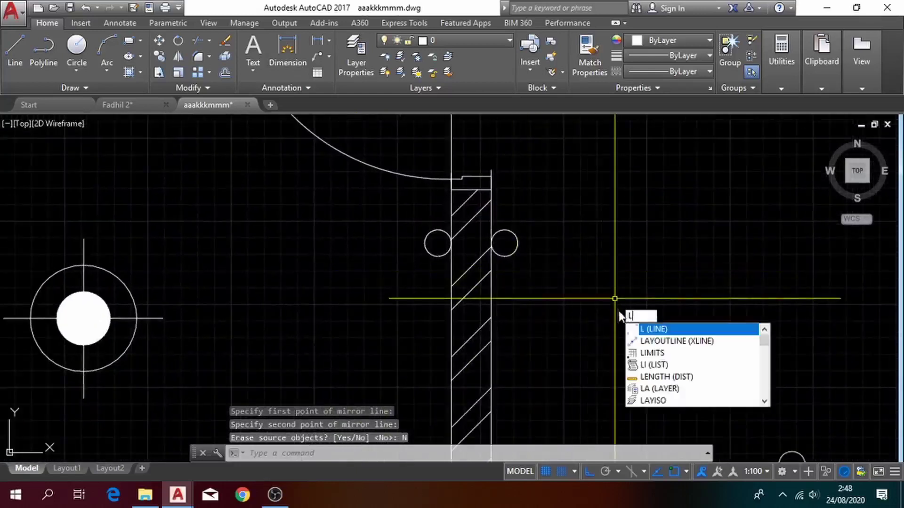
pyautogui.click(650, 331)
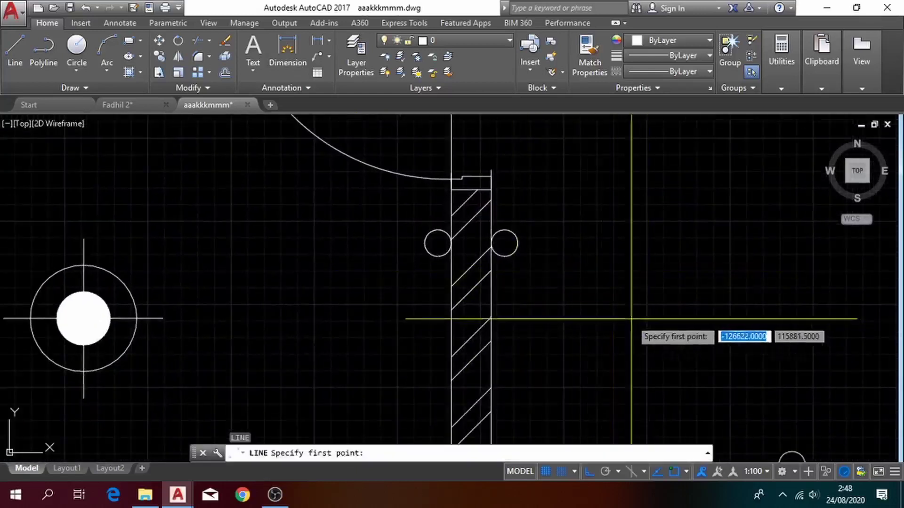
pyautogui.click(518, 243)
pyautogui.scroll(5, 534, 238)
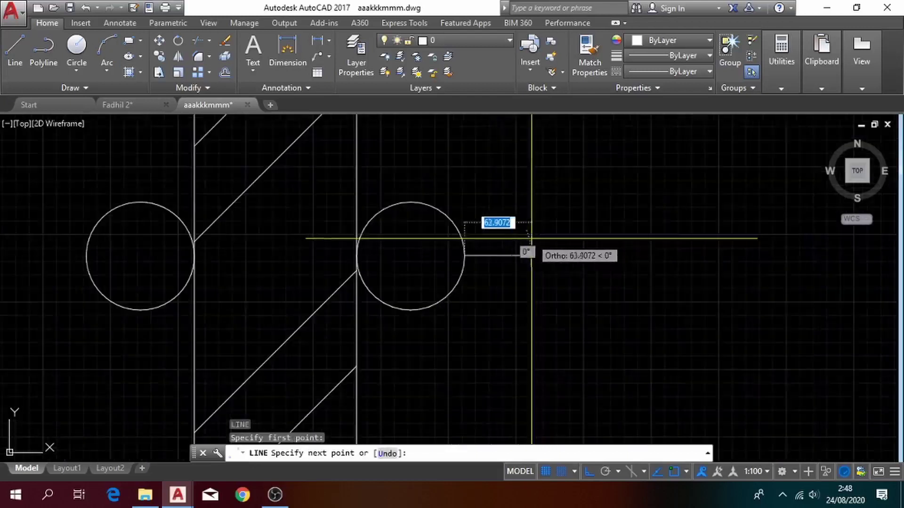
pyautogui.click(515, 251)
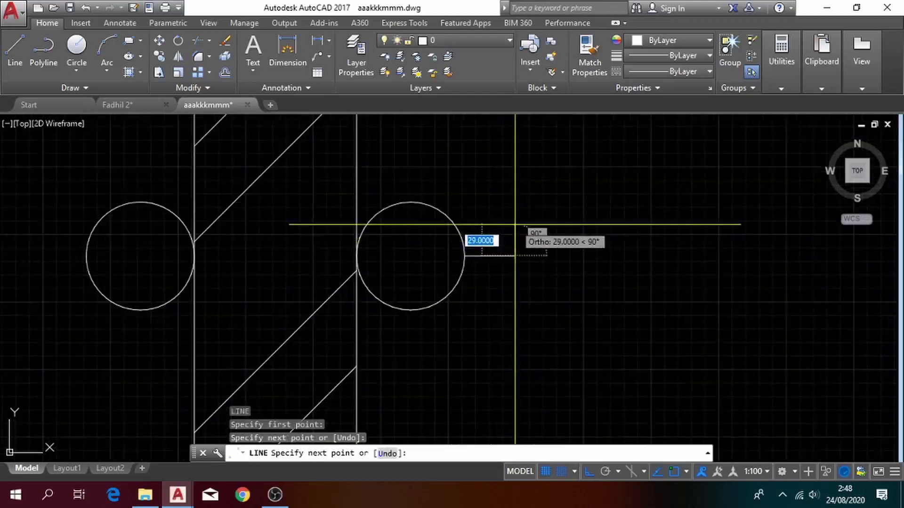
pyautogui.click(515, 225)
pyautogui.press('Escape')
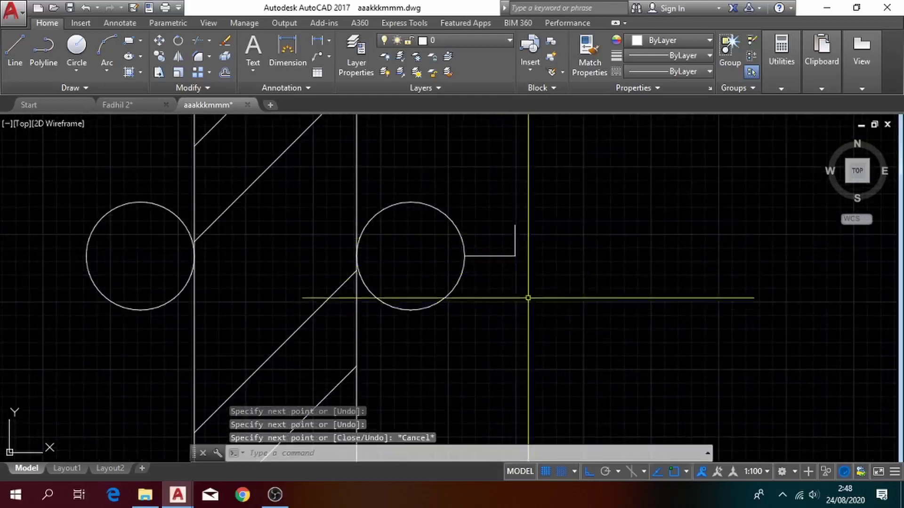
# - Draw a second L-shaped line just below the first on the same circle, running outward and then downward
pyautogui.press('Return')
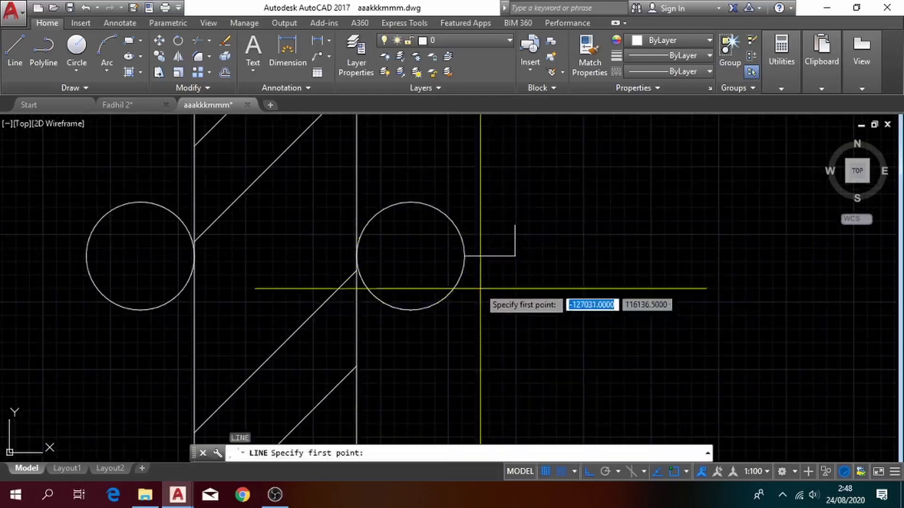
pyautogui.click(465, 265)
pyautogui.click(515, 256)
pyautogui.click(515, 295)
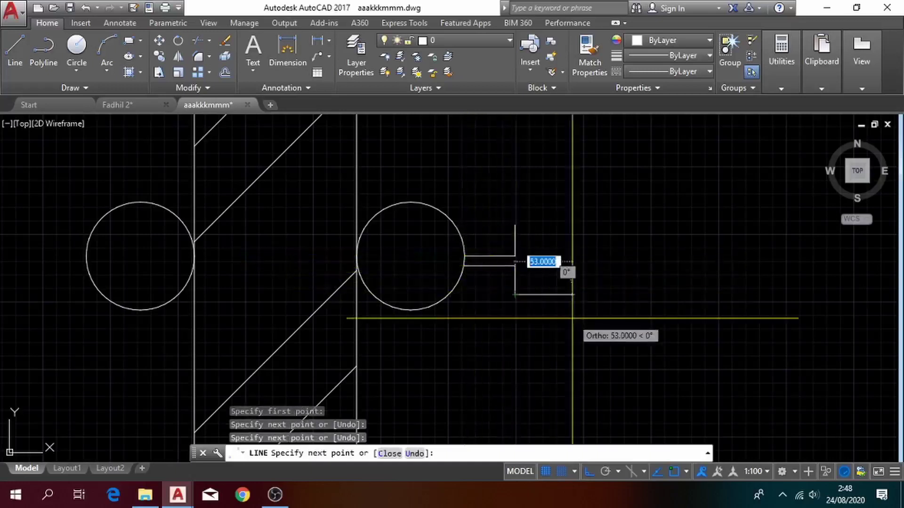
pyautogui.press('Escape')
# - Draw an L-shaped line from the left quadrant of the wall's left-hand circle, running outward and then about 37.5 upward
pyautogui.scroll(-3, 556, 318)
pyautogui.scroll(3, 447, 288)
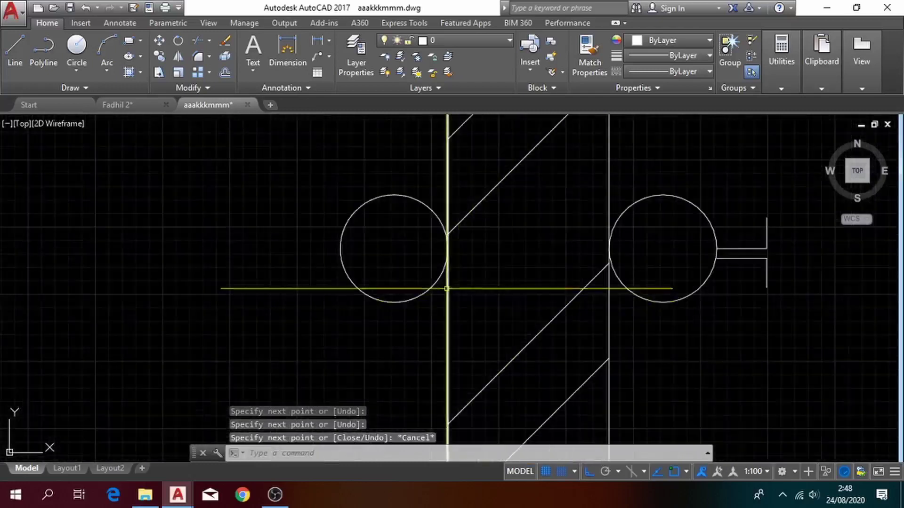
pyautogui.write('l')
pyautogui.press('Return')
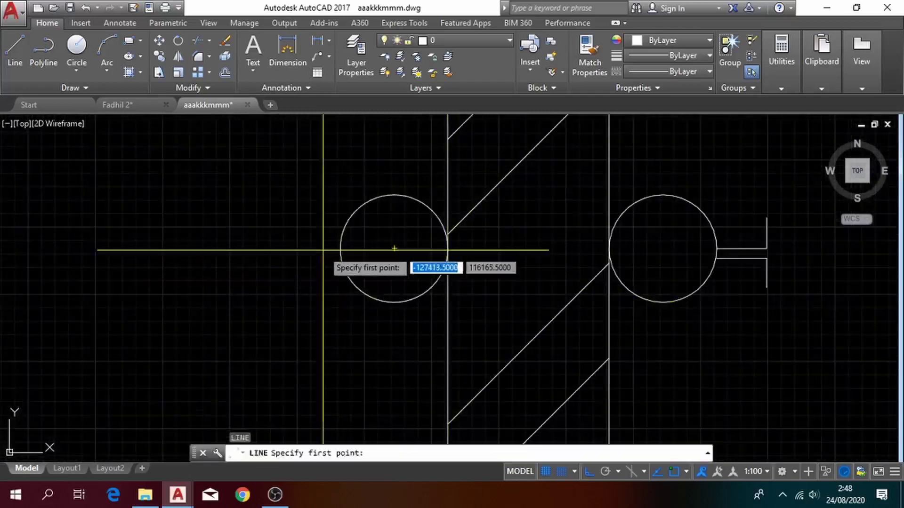
pyautogui.click(340, 248)
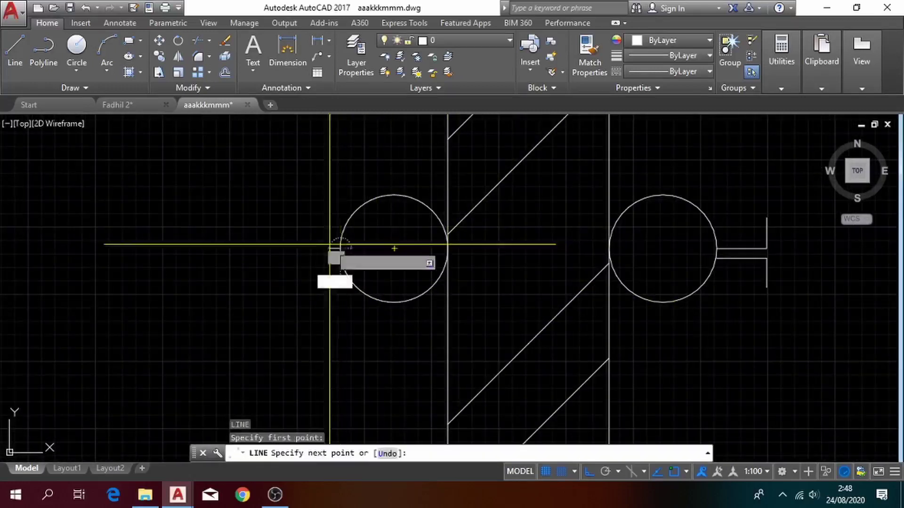
pyautogui.click(294, 232)
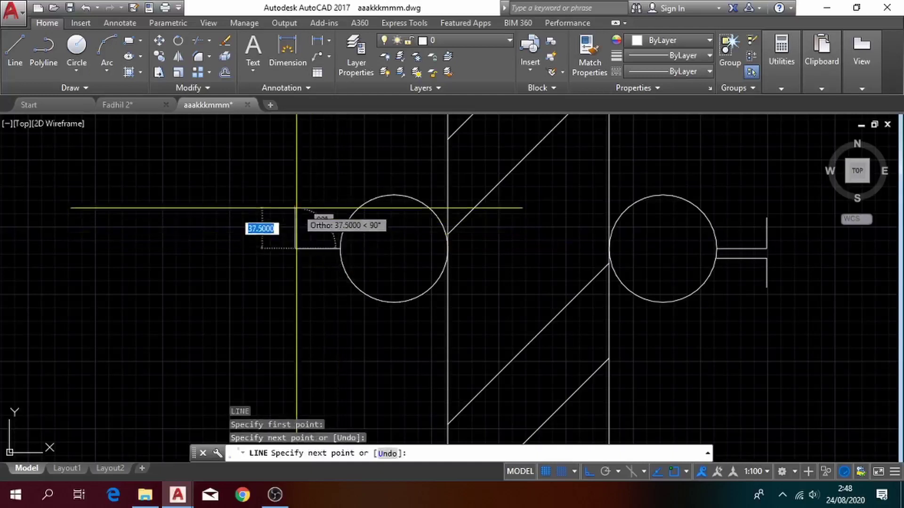
pyautogui.click(295, 208)
pyautogui.press('Escape')
# - Move the loose small circle above the horizontal hatched wall by its bottom quadrant onto the wall's upper face
pyautogui.scroll(-2, 433, 306)
pyautogui.moveTo(409, 295); pyautogui.dragTo(518, 280, button='middle')
pyautogui.scroll(-2, 518, 280)
pyautogui.scroll(-4, 607, 362)
pyautogui.moveTo(692, 317); pyautogui.dragTo(504, 260, button='middle')
pyautogui.scroll(1, 584, 315)
pyautogui.scroll(6, 633, 222)
pyautogui.click(603, 189)
pyautogui.write('m')
pyautogui.press('Return')
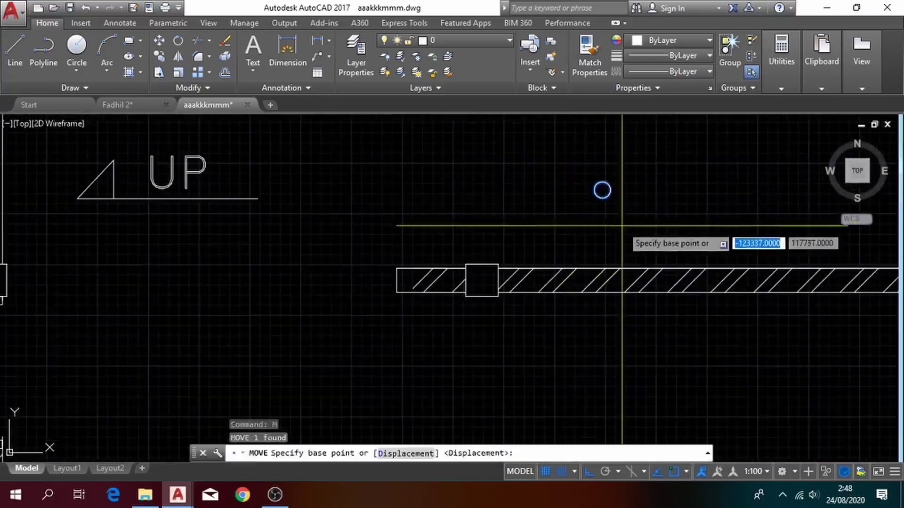
pyautogui.scroll(5, 594, 163)
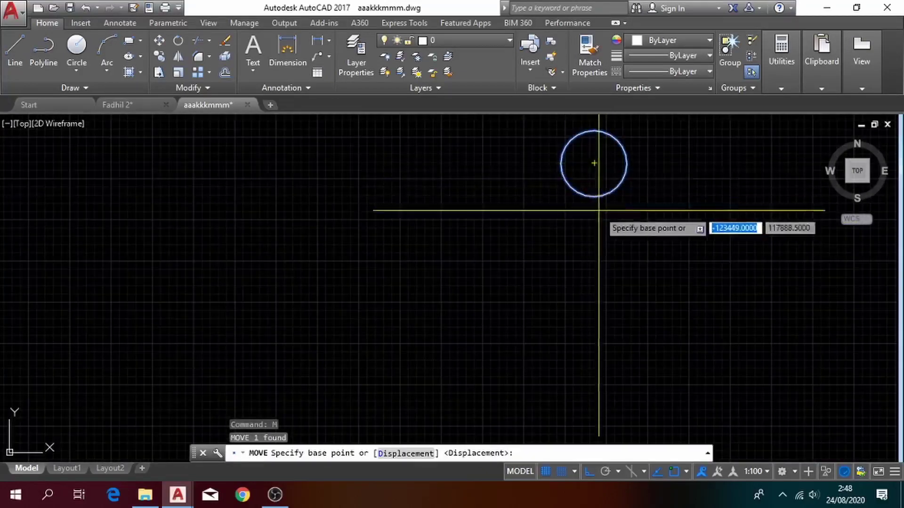
pyautogui.click(594, 195)
pyautogui.scroll(-5, 584, 212)
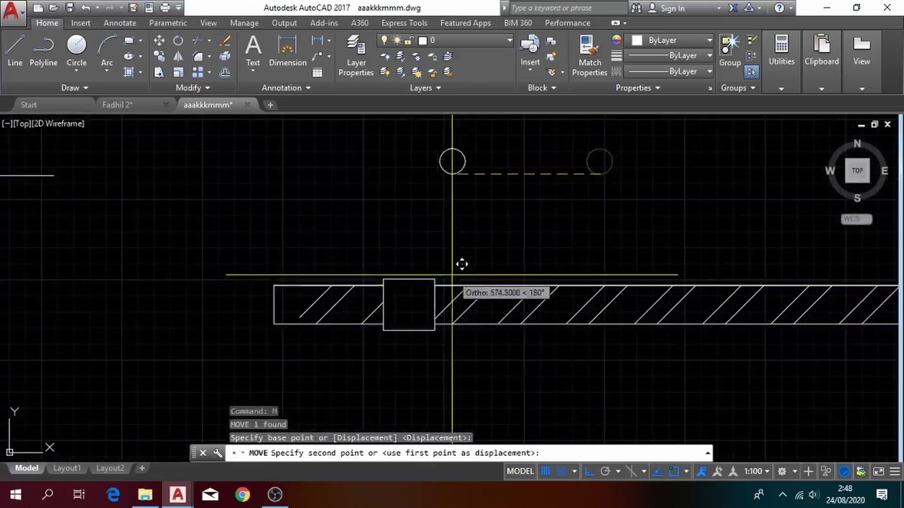
pyautogui.click(623, 273)
pyautogui.press('Escape')
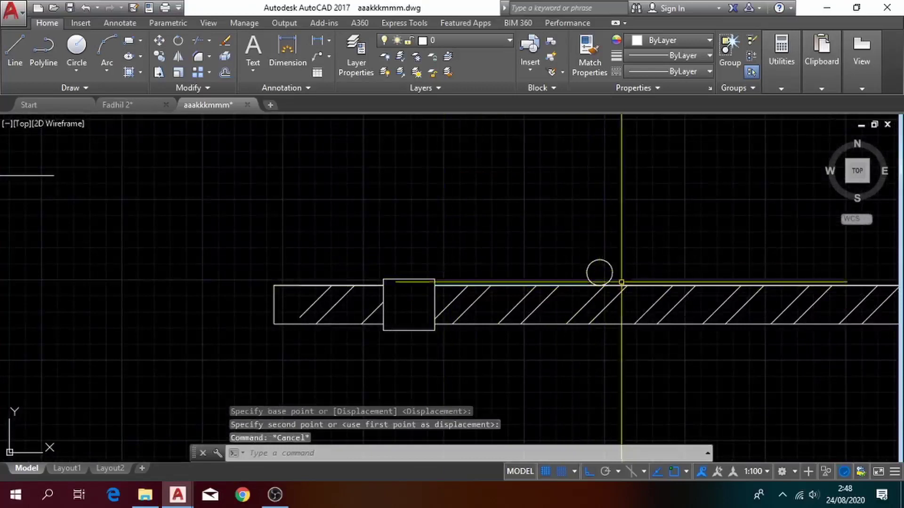
pyautogui.scroll(4, 622, 273)
pyautogui.write('l')
pyautogui.press('Return')
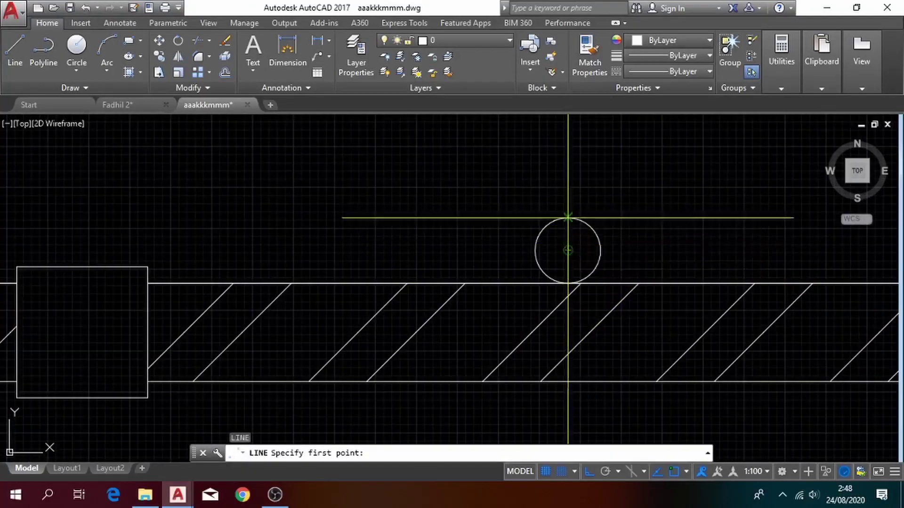
pyautogui.click(567, 217)
pyautogui.press('Escape')
# - Draw an L-shaped line from the top quadrant of this wall circle, running upward and then about 28 to the right
pyautogui.write('l')
pyautogui.press('Return')
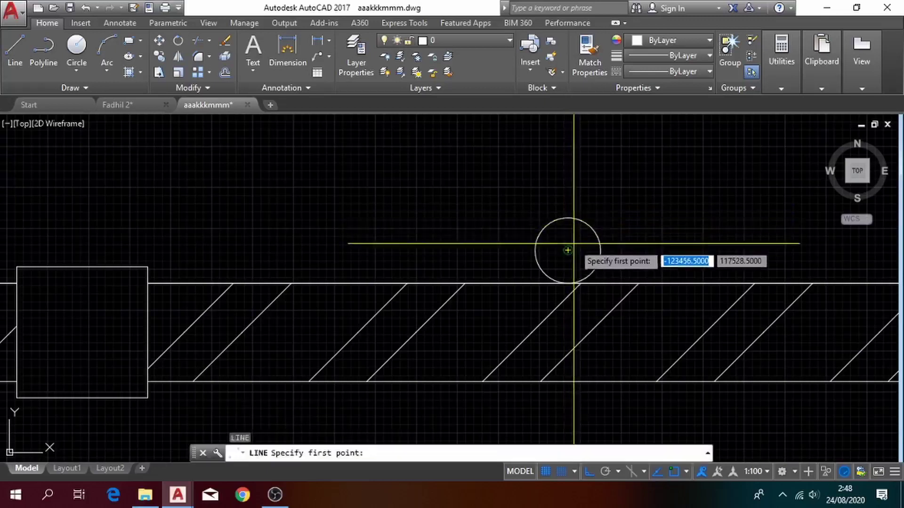
pyautogui.click(568, 218)
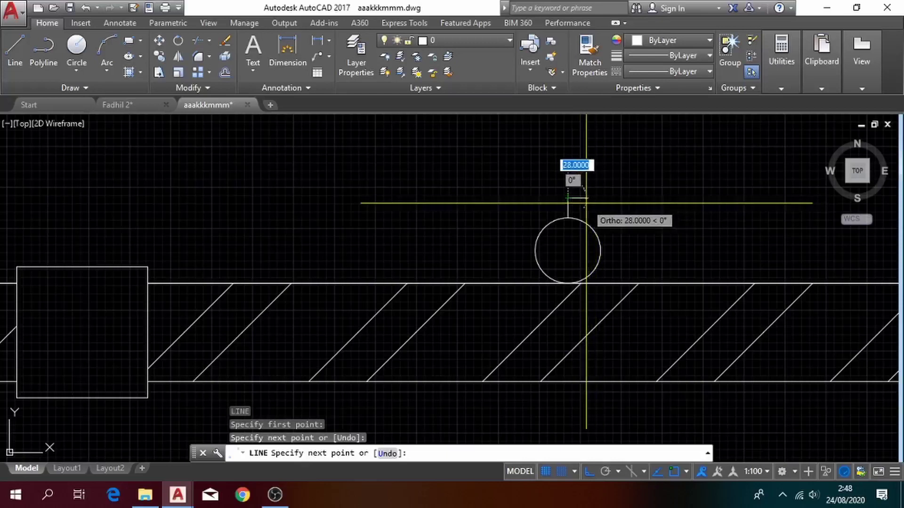
pyautogui.click(588, 203)
pyautogui.press('Escape')
# - Move the loose small circle in the right-hand room by its top quadrant onto the underside of the wall beside the door
pyautogui.scroll(-5, 632, 240)
pyautogui.moveTo(632, 239); pyautogui.dragTo(643, 235, button='middle')
pyautogui.scroll(-2, 643, 235)
pyautogui.moveTo(658, 329); pyautogui.dragTo(617, 231, button='middle')
pyautogui.moveTo(694, 309); pyautogui.dragTo(408, 295, button='middle')
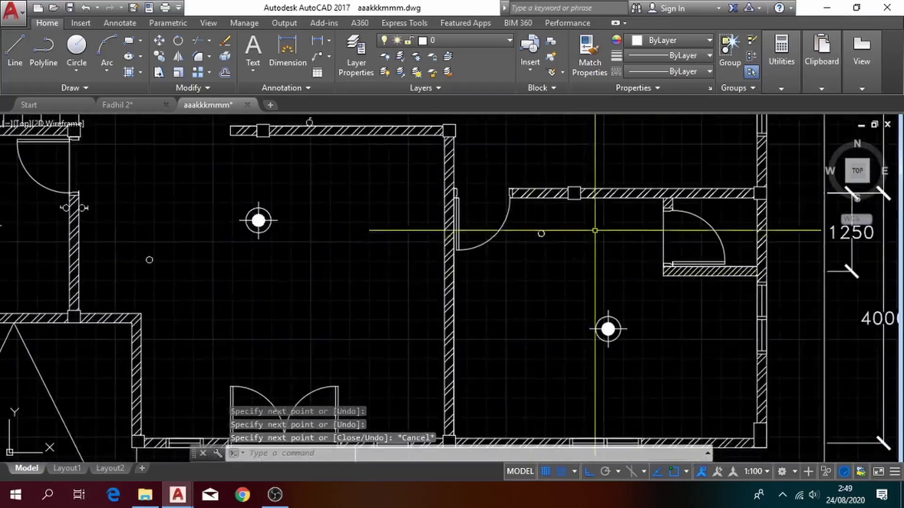
pyautogui.scroll(2, 595, 230)
pyautogui.click(513, 238)
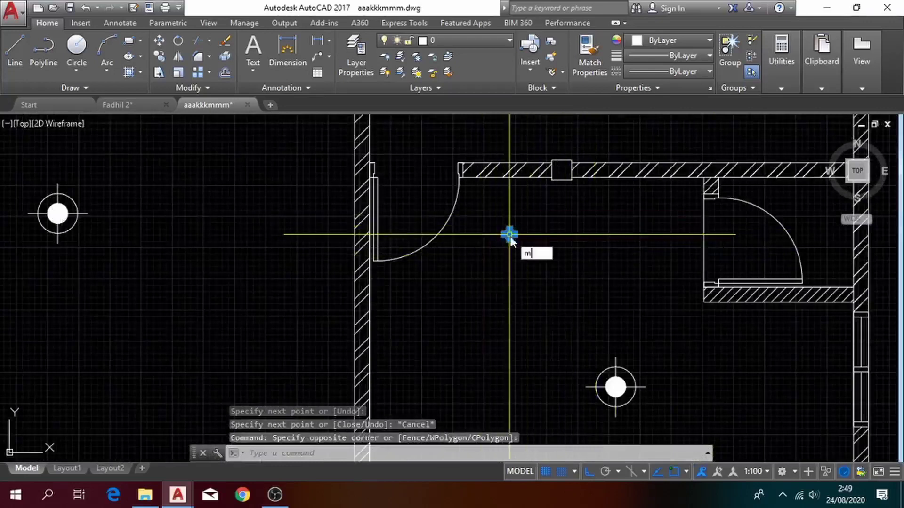
pyautogui.click(552, 267)
pyautogui.scroll(3, 531, 246)
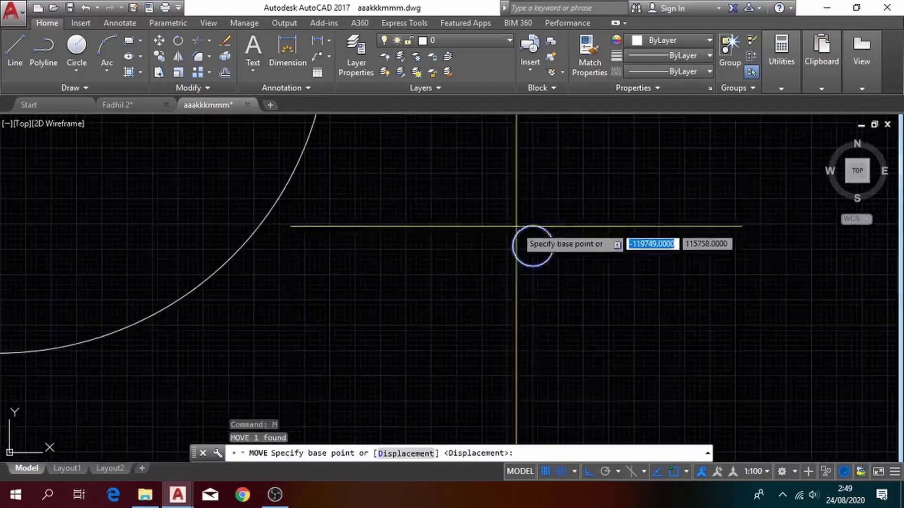
pyautogui.click(532, 244)
pyautogui.scroll(-2, 511, 280)
pyautogui.scroll(2, 546, 211)
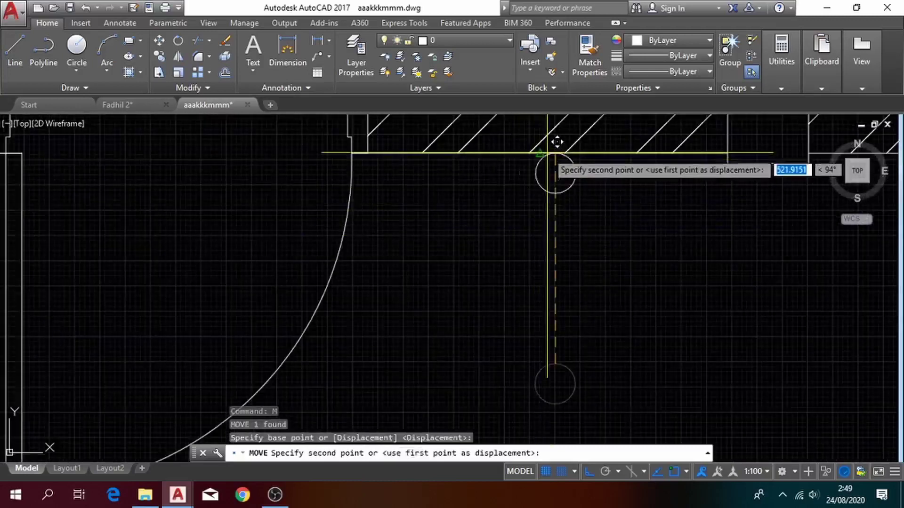
pyautogui.click(540, 153)
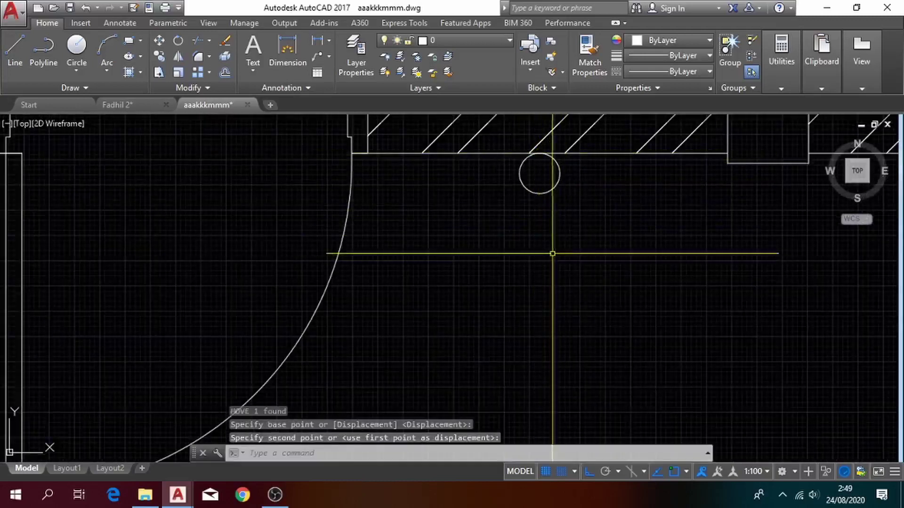
# - Draw an L-shaped line from the bottom quadrant of this circle, running downward and then about 32 to the right
pyautogui.write('l')
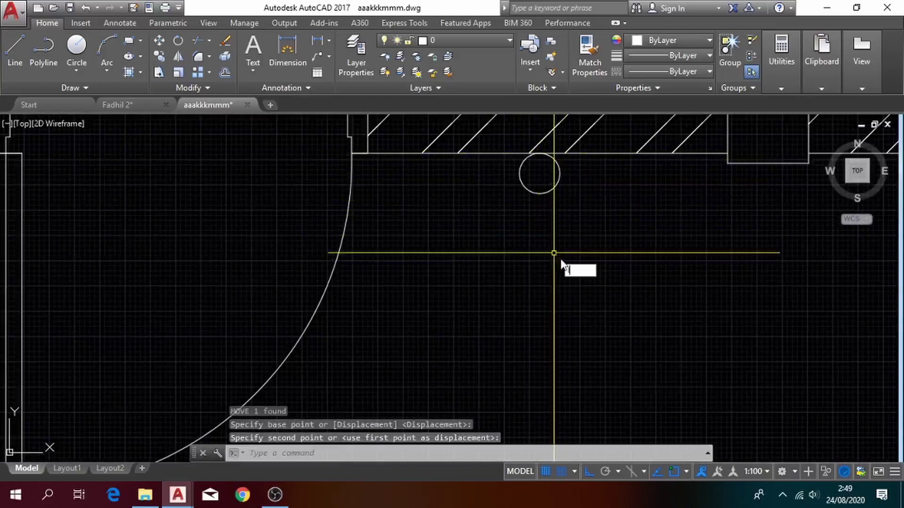
pyautogui.press('Return')
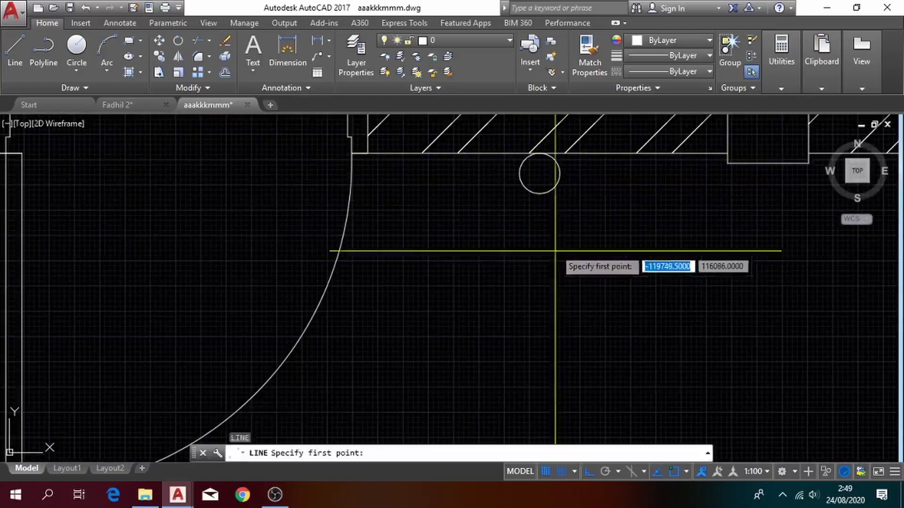
pyautogui.click(540, 193)
pyautogui.click(540, 206)
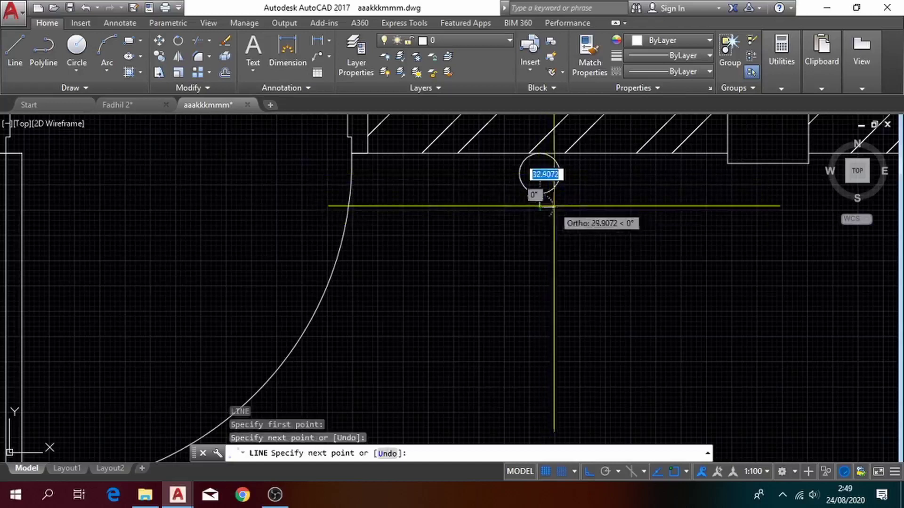
pyautogui.click(555, 207)
pyautogui.press('Escape')
# - Delete the leftover loose small circle in the entrance room
pyautogui.scroll(-5, 544, 325)
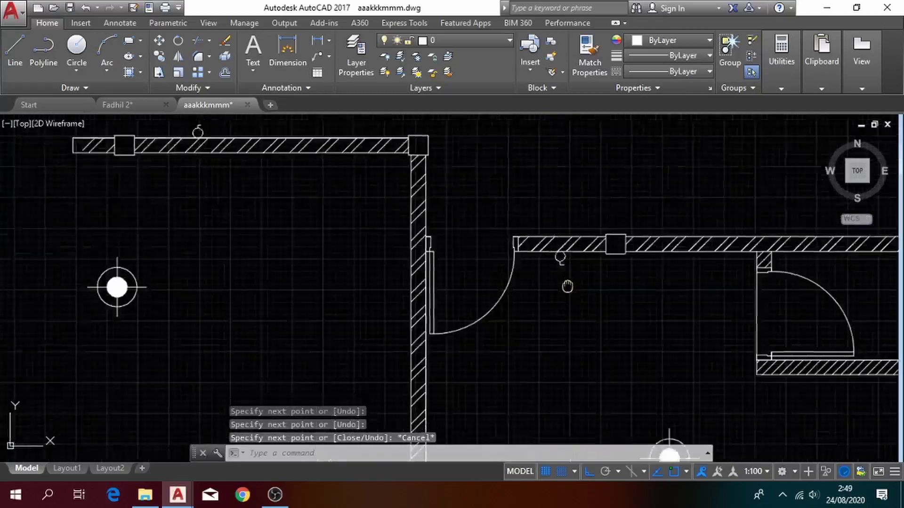
pyautogui.moveTo(543, 325); pyautogui.dragTo(583, 252, button='middle')
pyautogui.scroll(5, 361, 230)
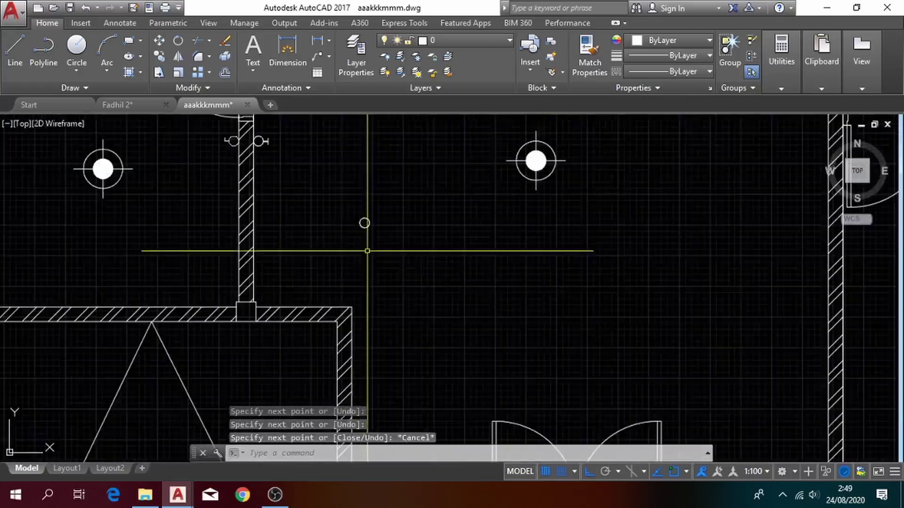
pyautogui.click(365, 223)
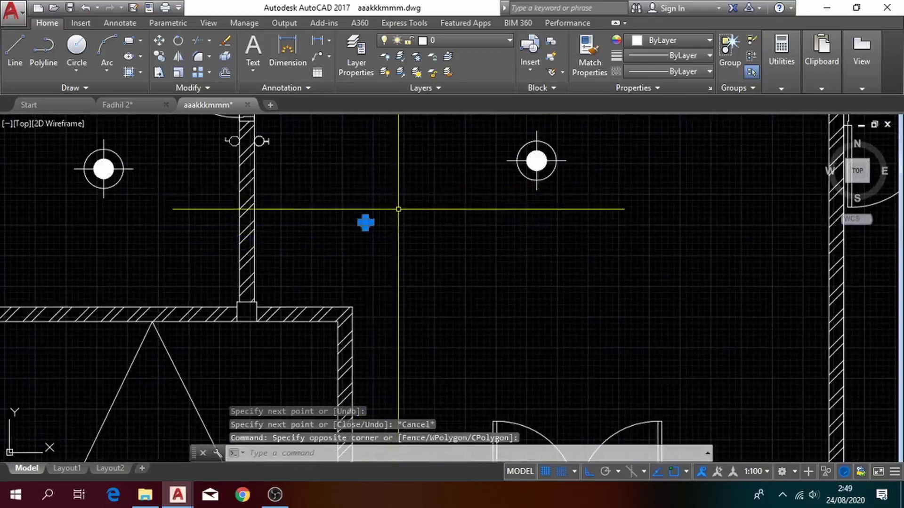
pyautogui.press('Delete')
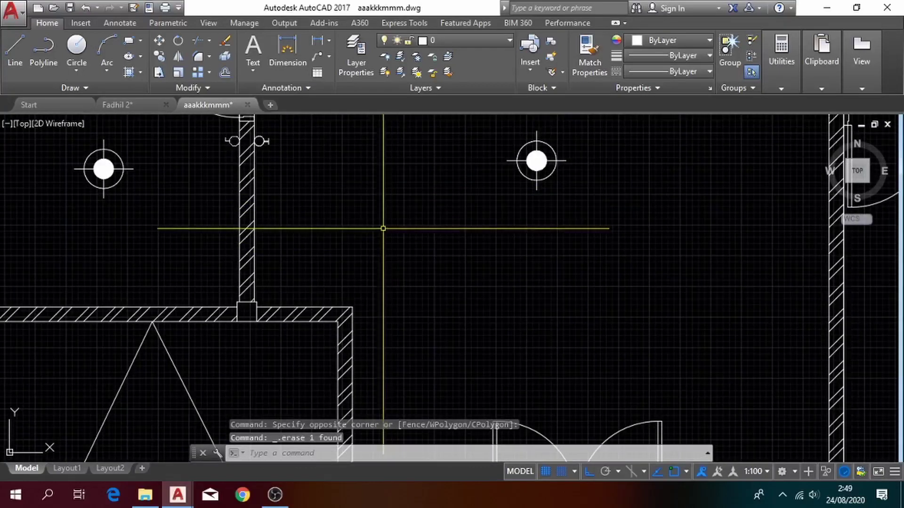
# - Draw a circle of radius 100 in the open space of the entrance room, between the hatched wall and the hanging lamp
pyautogui.click(74, 64)
pyautogui.click(374, 196)
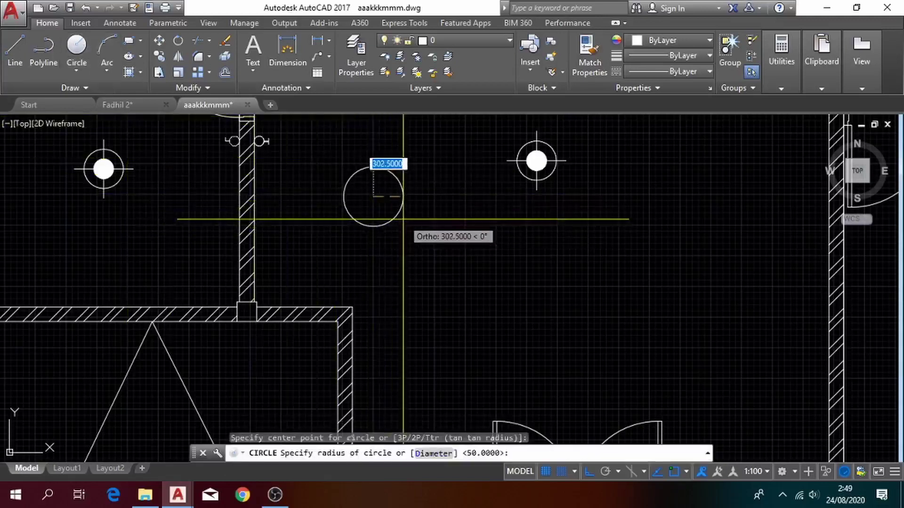
pyautogui.write('100')
pyautogui.press('Return')
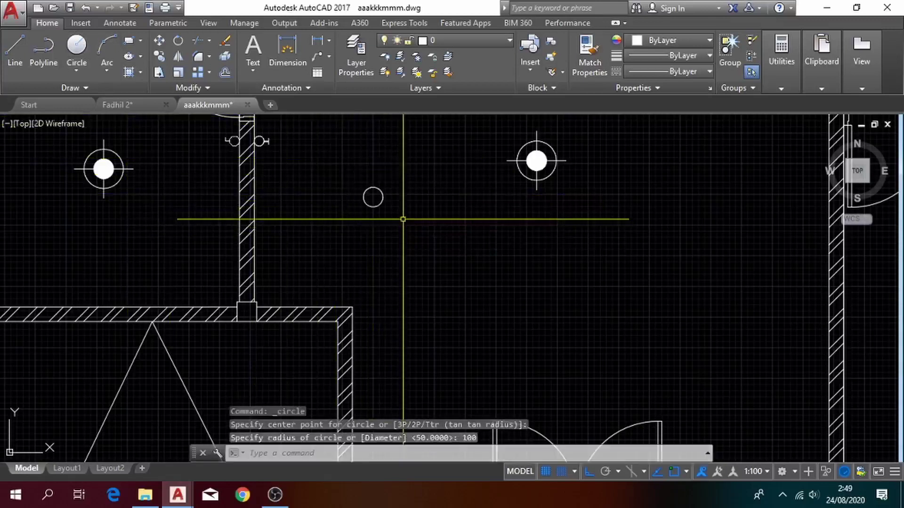
pyautogui.scroll(4, 372, 193)
pyautogui.write('l')
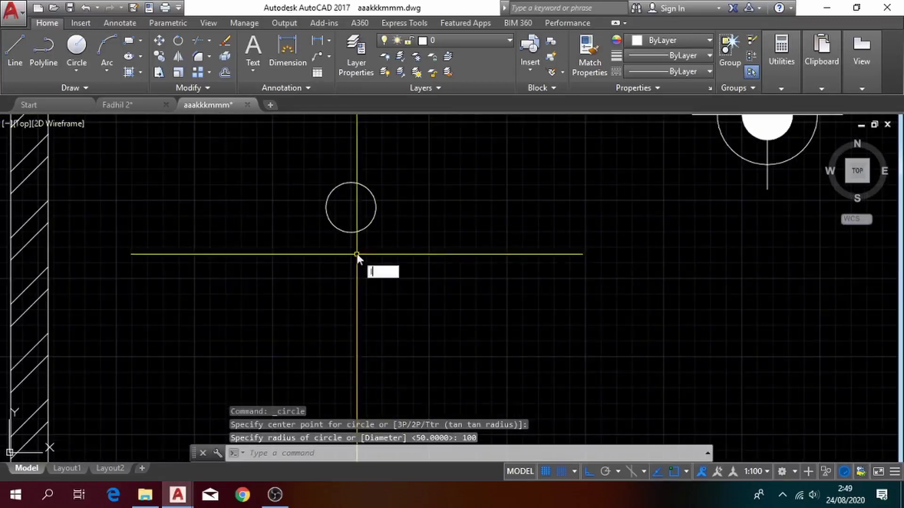
pyautogui.press('Return')
pyautogui.click(353, 253)
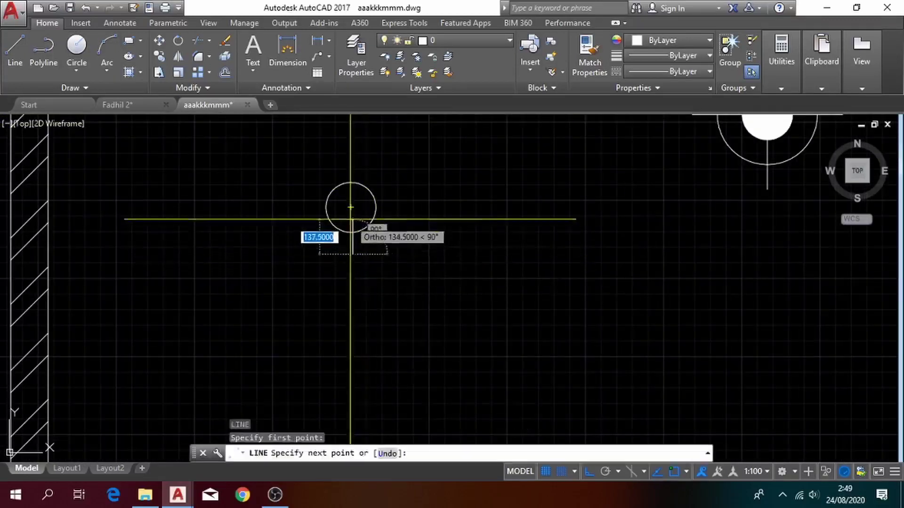
pyautogui.press('Escape')
# - Draw vertical lines through the 100-radius circle: one from its centre down past the bottom, another from its centre up past the top
pyautogui.write('l')
pyautogui.press('Return')
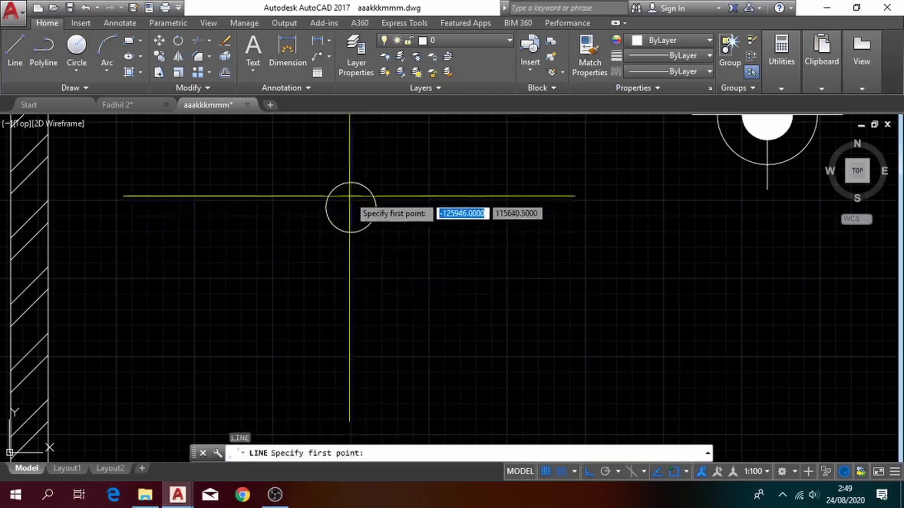
pyautogui.click(350, 207)
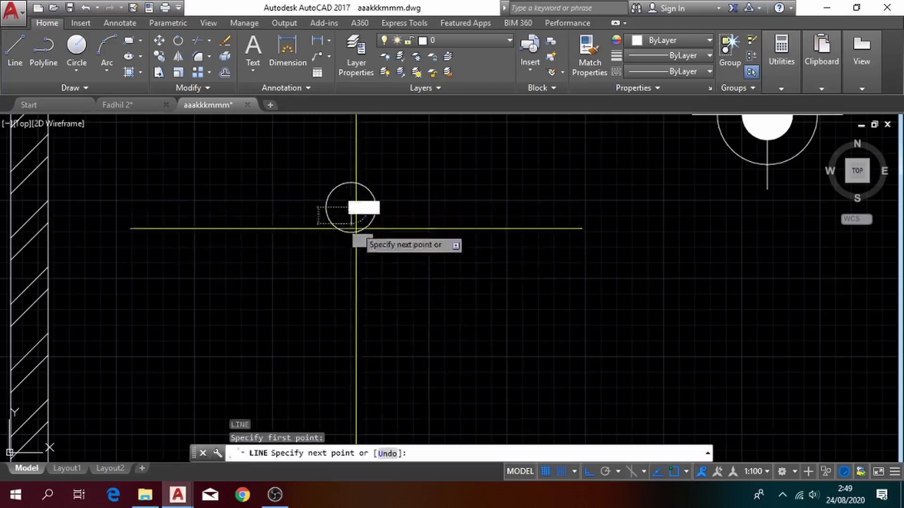
pyautogui.click(356, 263)
pyautogui.press('Escape')
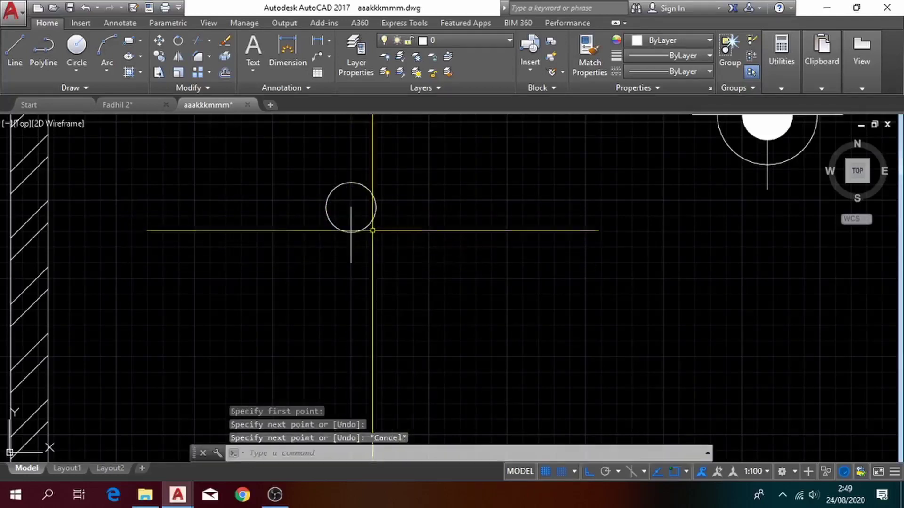
pyautogui.press('Return')
pyautogui.click(351, 207)
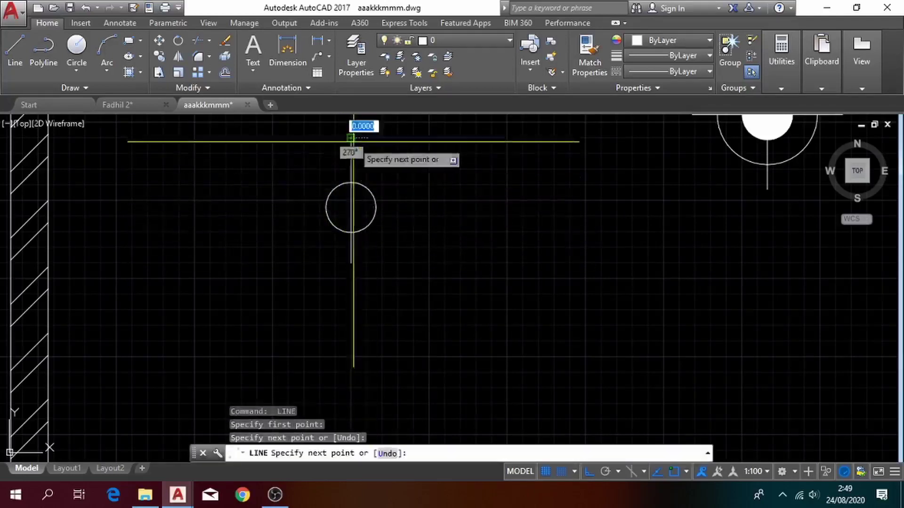
pyautogui.press('Escape')
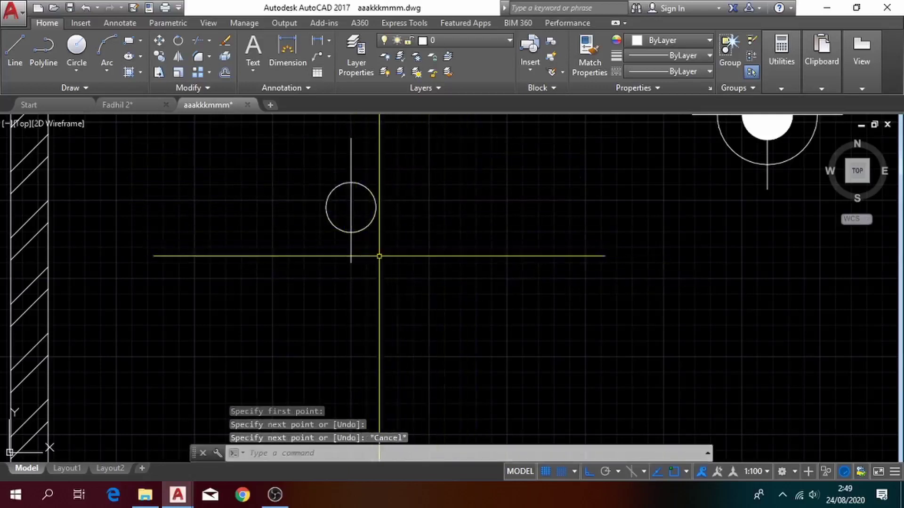
# - Trim away the circle's left half and the vertical line ends sticking out above and below it, leaving a D shape
pyautogui.write('tr')
pyautogui.press('Return')
pyautogui.press('Return')
pyautogui.moveTo(380, 262); pyautogui.dragTo(334, 245)
pyautogui.click(333, 251)
pyautogui.click(331, 193)
pyautogui.click(367, 152)
pyautogui.click(349, 155)
pyautogui.press('Escape')
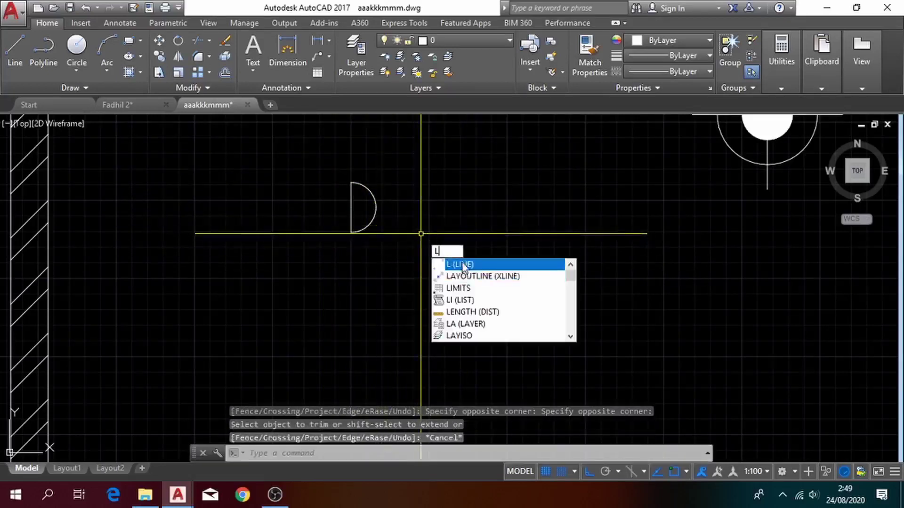
# - Draw a vertical line 100 long upward from the arc's right quadrant
pyautogui.click(455, 261)
pyautogui.click(377, 207)
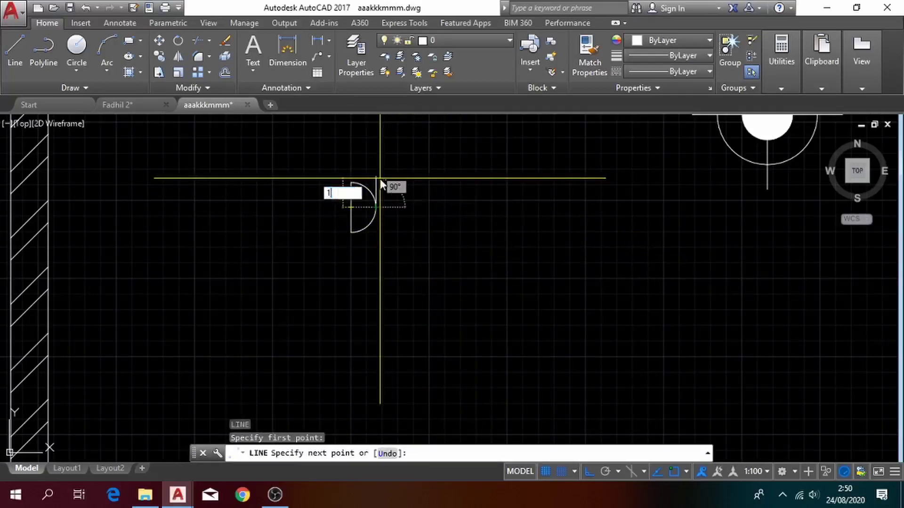
pyautogui.write('100')
pyautogui.press('Return')
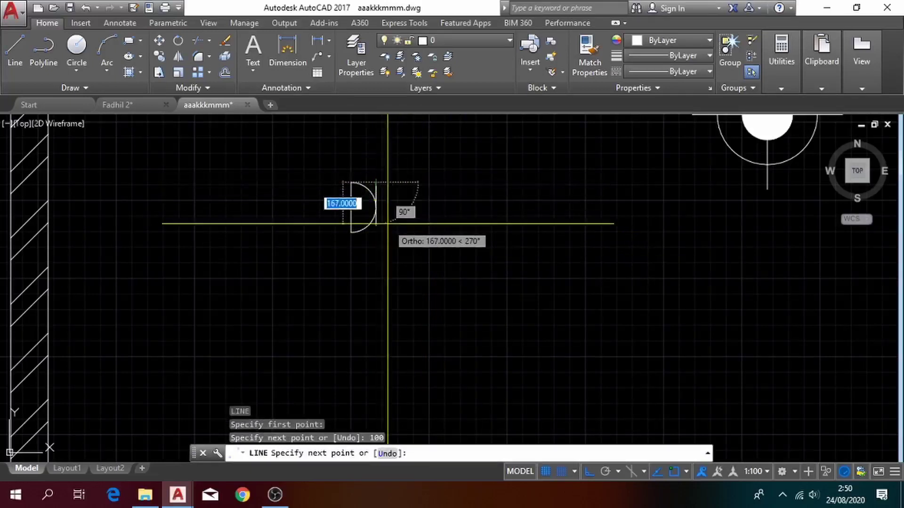
pyautogui.press('Escape')
# - Stretch the lower end of this vertical line 100 downward
pyautogui.scroll(4, 380, 203)
pyautogui.click(367, 191)
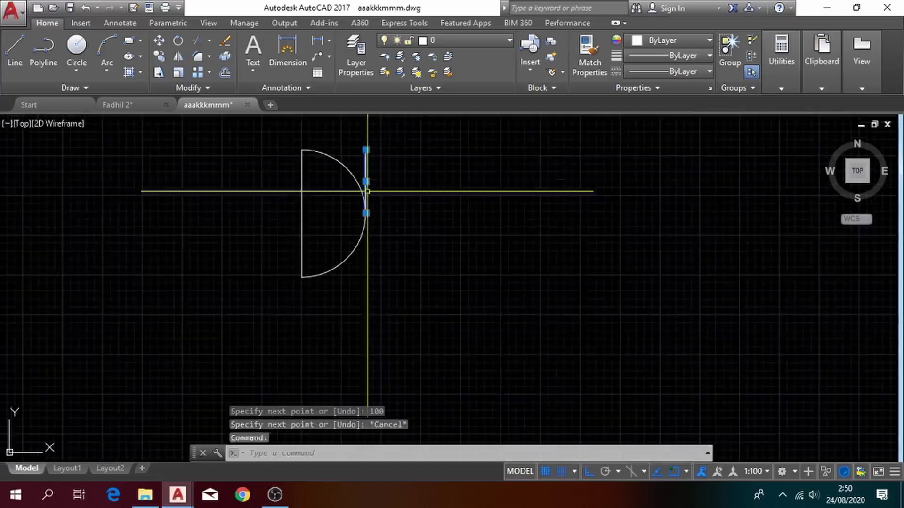
pyautogui.click(366, 213)
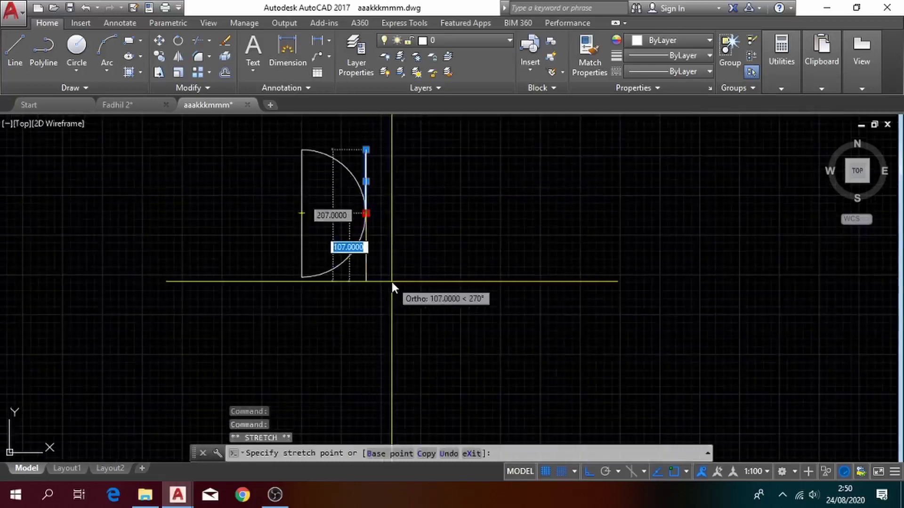
pyautogui.write('100')
pyautogui.press('Return')
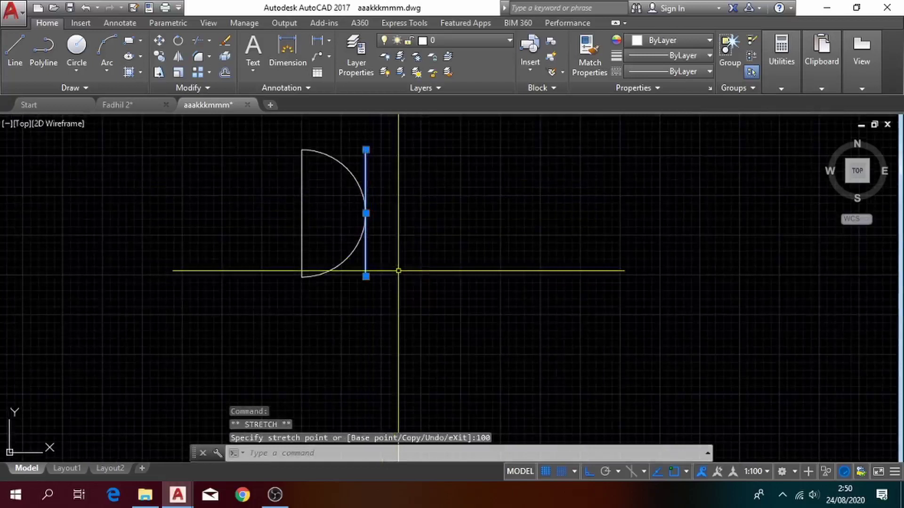
pyautogui.press('Escape')
# - Draw a horizontal line about 20 long to the right from the point where the vertical line touches the arc
pyautogui.write('L')
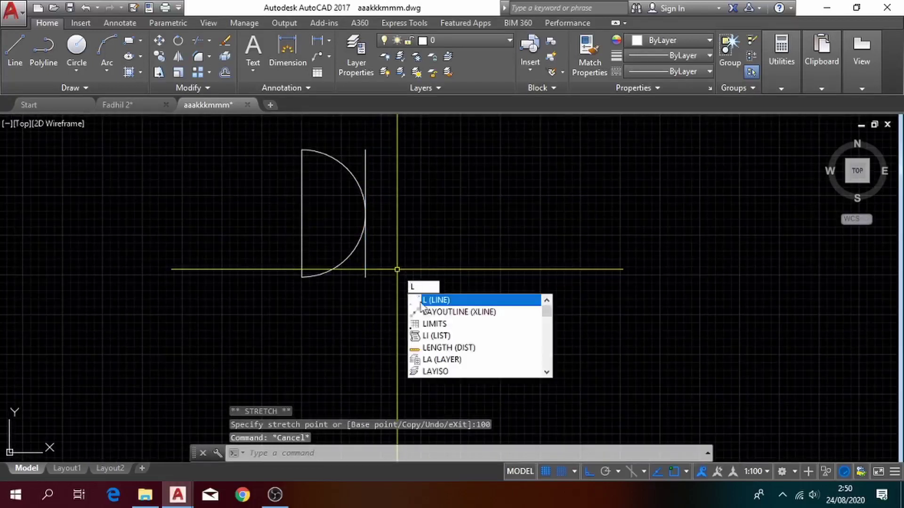
pyautogui.press('Return')
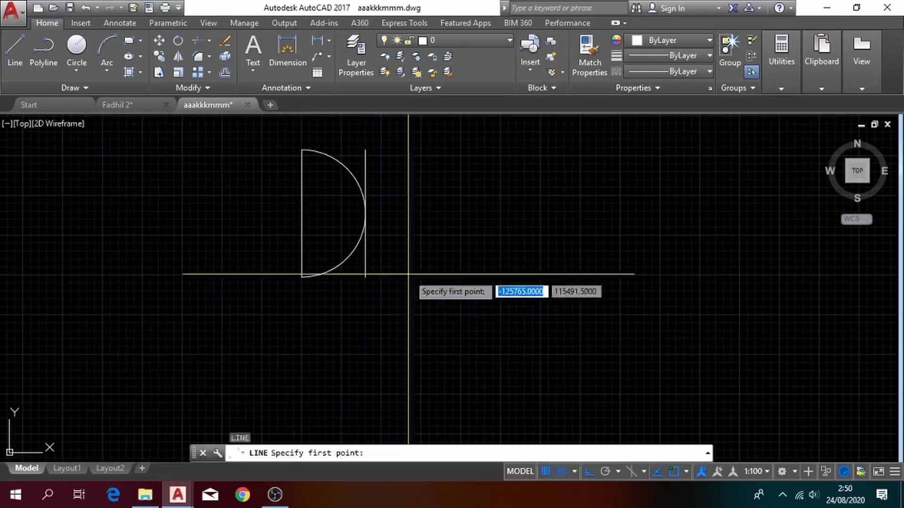
pyautogui.click(366, 214)
pyautogui.click(379, 217)
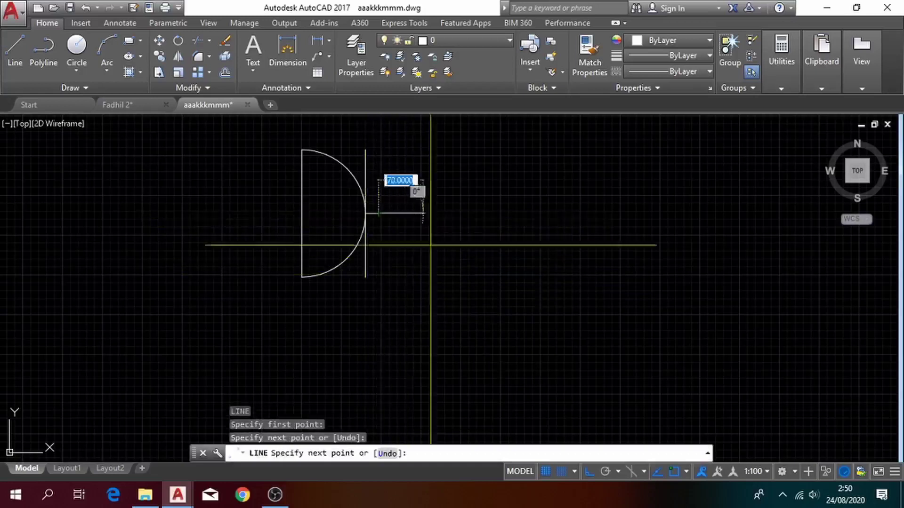
pyautogui.press('Escape')
# - Stretch the free end of the short horizontal line 30 farther to the right
pyautogui.click(371, 213)
pyautogui.click(379, 213)
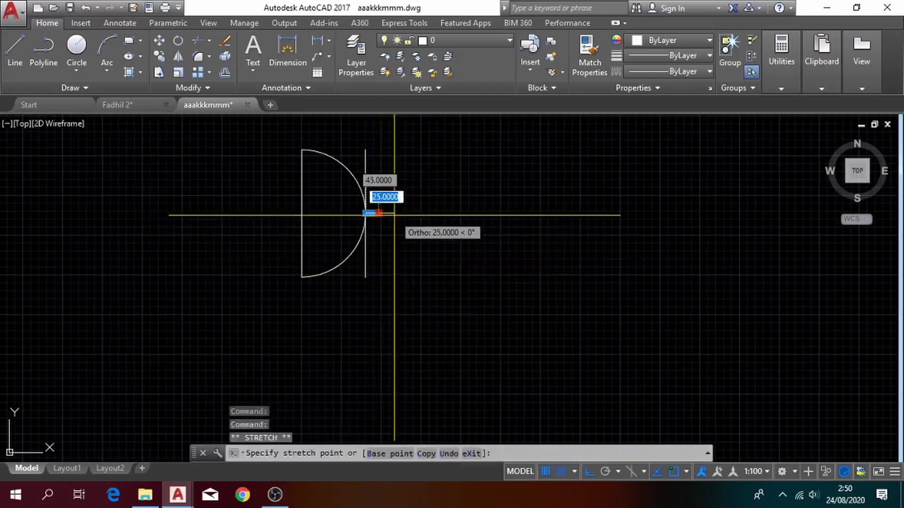
pyautogui.press('Return')
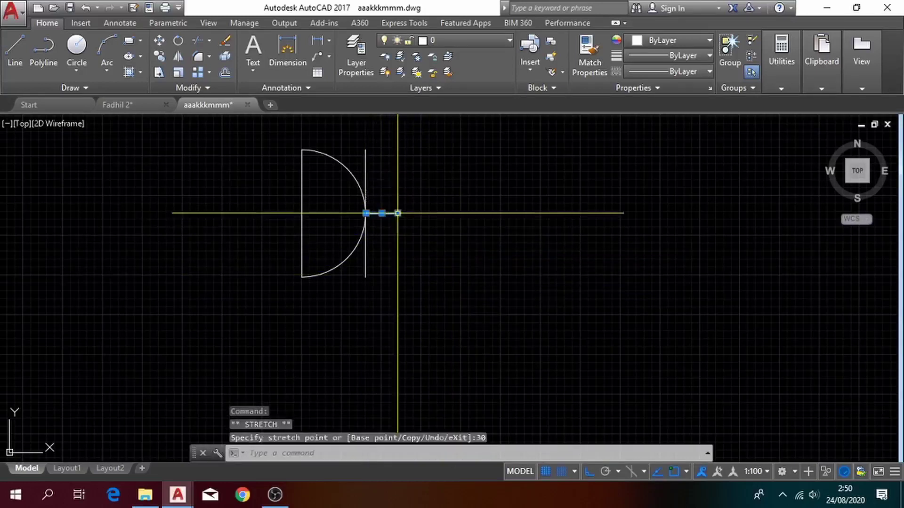
pyautogui.press('Escape')
# - Copy the whole half-circle symbol by the midpoint of its flat side onto the hatched wall's right face, below the wall-mounted circle
pyautogui.scroll(-2, 415, 246)
pyautogui.scroll(-2, 415, 246)
pyautogui.scroll(2, 424, 284)
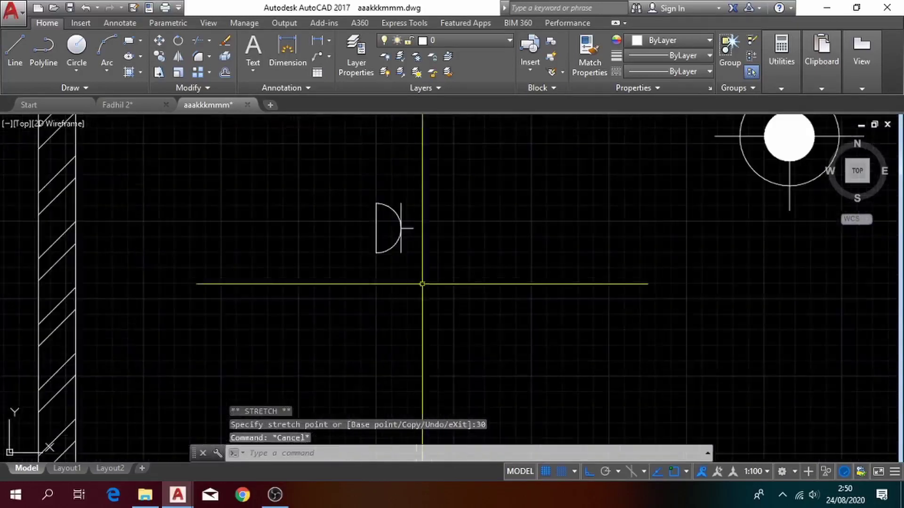
pyautogui.click(436, 303)
pyautogui.click(348, 179)
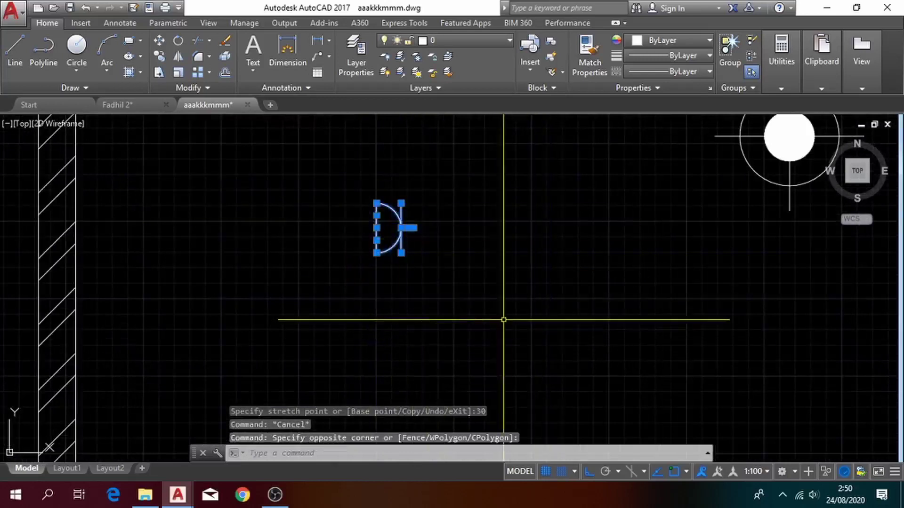
pyautogui.press('Down')
pyautogui.press('Return')
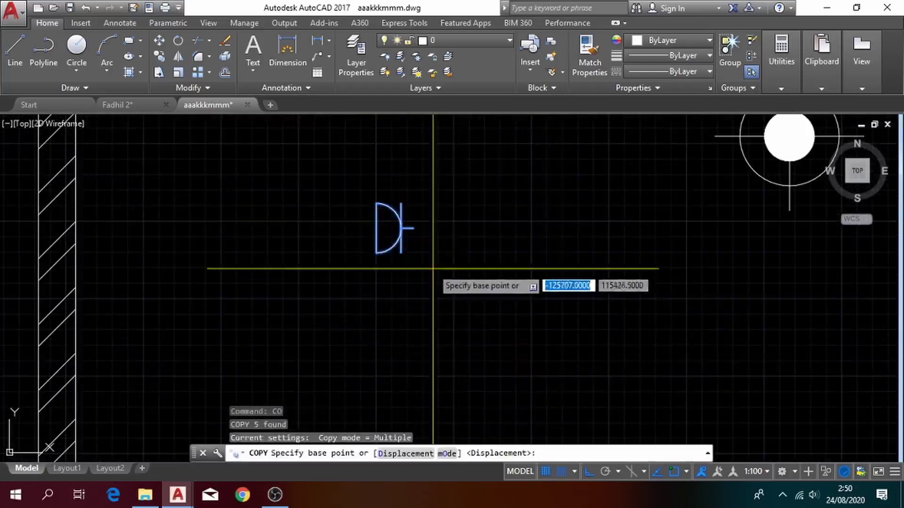
pyautogui.click(376, 227)
pyautogui.moveTo(241, 231); pyautogui.dragTo(475, 339, button='middle')
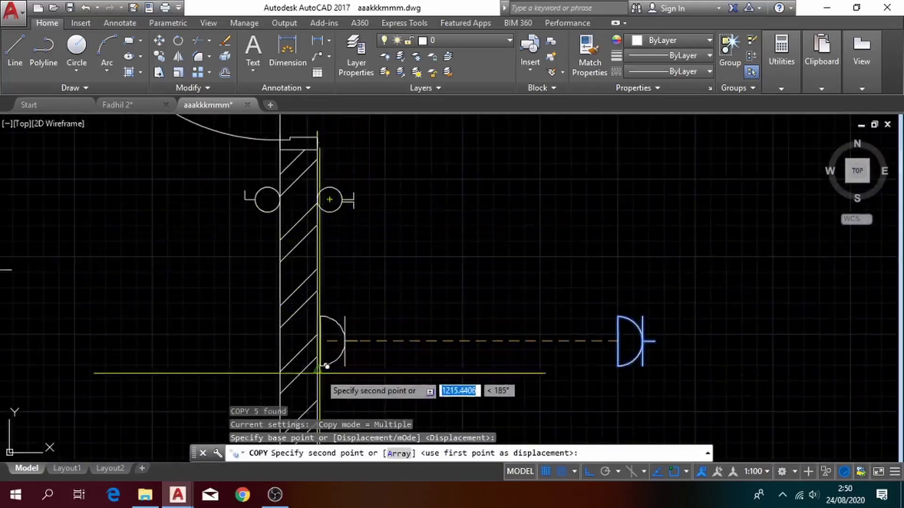
pyautogui.click(318, 341)
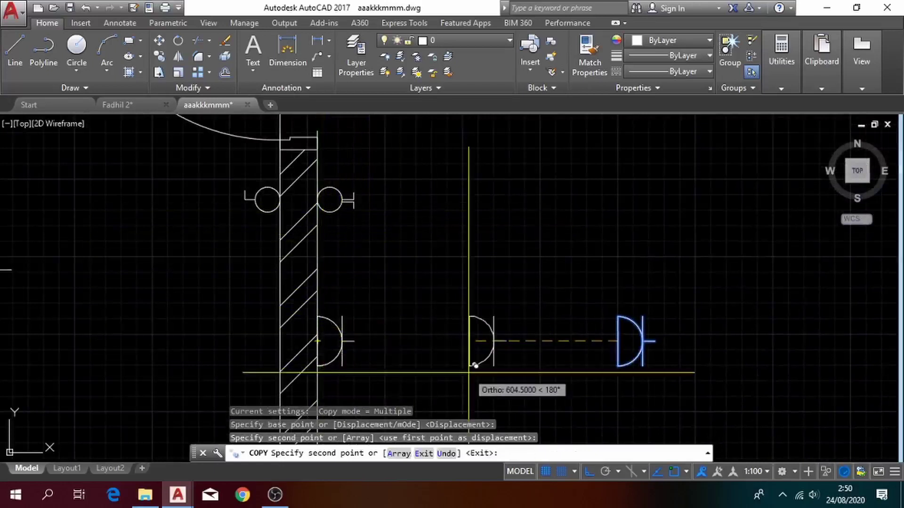
# - Place another copy on the right face of the wall between the entrance room and right-hand room, below the door
pyautogui.scroll(-2, 472, 329)
pyautogui.moveTo(473, 330); pyautogui.dragTo(551, 313, button='middle')
pyautogui.scroll(-1, 608, 369)
pyautogui.scroll(-3, 471, 271)
pyautogui.scroll(5, 363, 205)
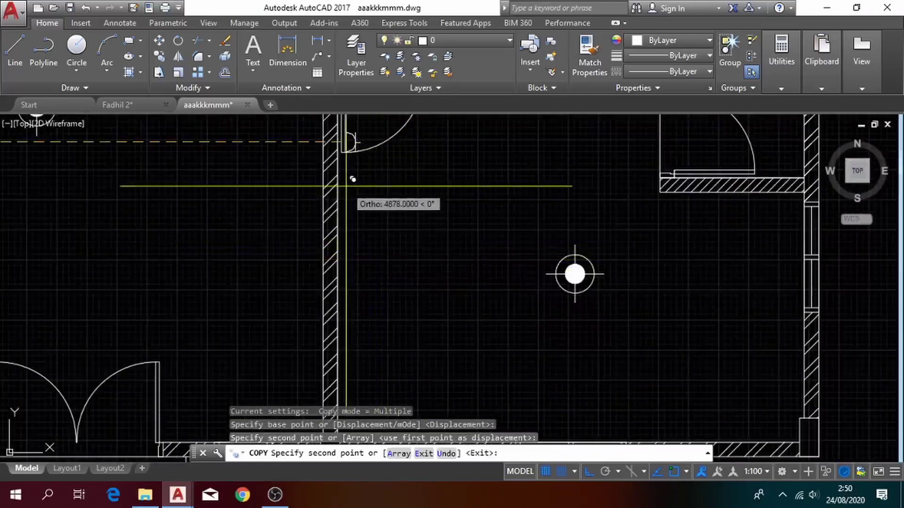
pyautogui.click(337, 255)
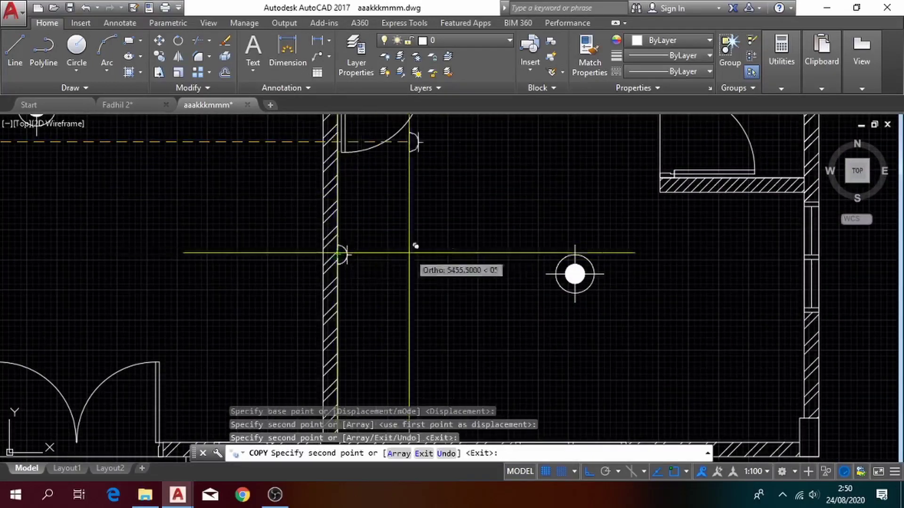
# - Place one more copy on the same wall's right face, between the corner column and the door, and end the copying
pyautogui.scroll(-3, 268, 264)
pyautogui.scroll(4, 438, 310)
pyautogui.scroll(3, 526, 294)
pyautogui.scroll(-2, 676, 375)
pyautogui.moveTo(676, 375)
pyautogui.mouseDown(button='middle')
pyautogui.moveTo(723, 347)
pyautogui.moveTo(520, 258)
pyautogui.mouseUp(button='middle')
pyautogui.scroll(-2, 520, 259)
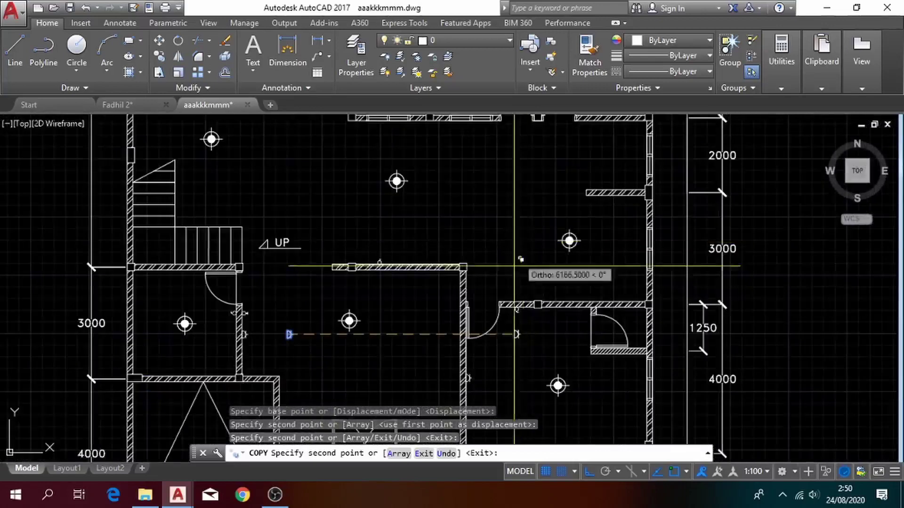
pyautogui.scroll(5, 433, 263)
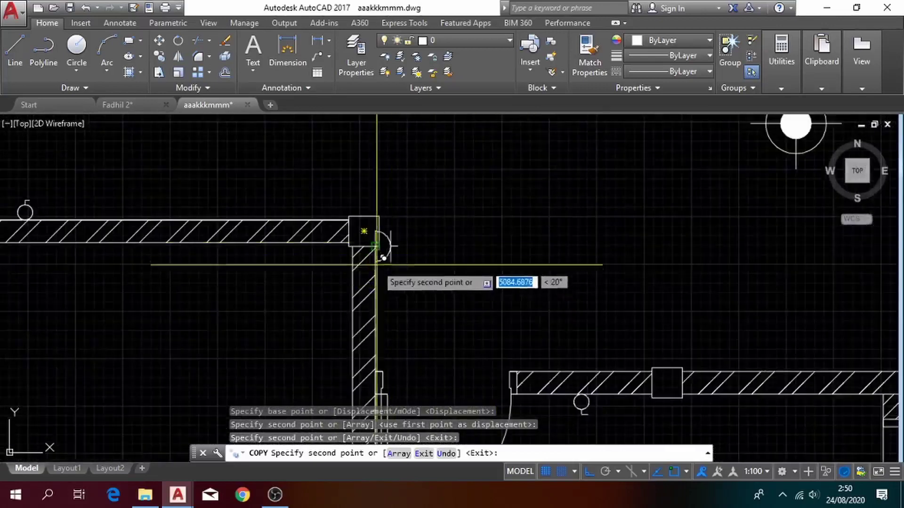
pyautogui.press('Escape')
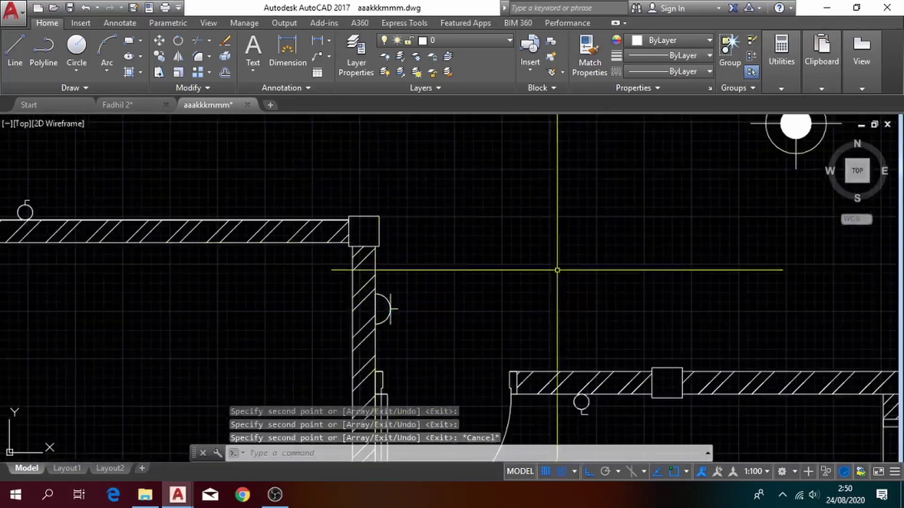
# - Examine the floor plan around the entrance room and the half-circle symbols placed on its walls
pyautogui.scroll(-5, 555, 269)
pyautogui.scroll(2, 600, 268)
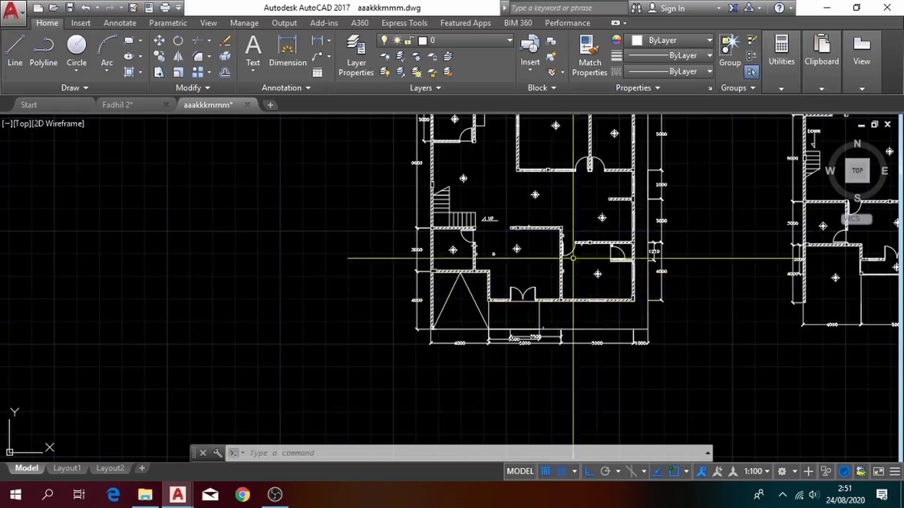
pyautogui.scroll(4, 499, 249)
pyautogui.scroll(6, 466, 255)
pyautogui.moveTo(466, 256); pyautogui.dragTo(512, 280, button='middle')
pyautogui.click(669, 295)
pyautogui.click(639, 306)
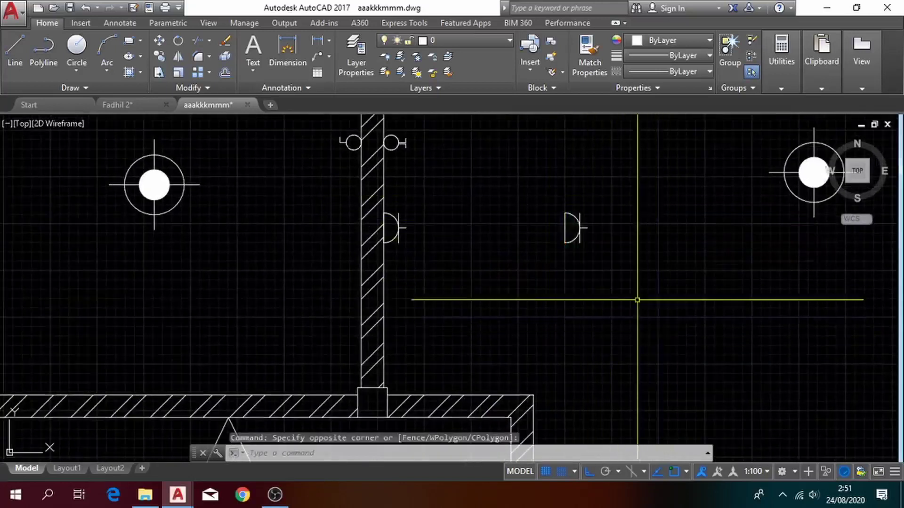
pyautogui.scroll(-5, 499, 330)
pyautogui.moveTo(498, 330); pyautogui.dragTo(471, 262, button='middle')
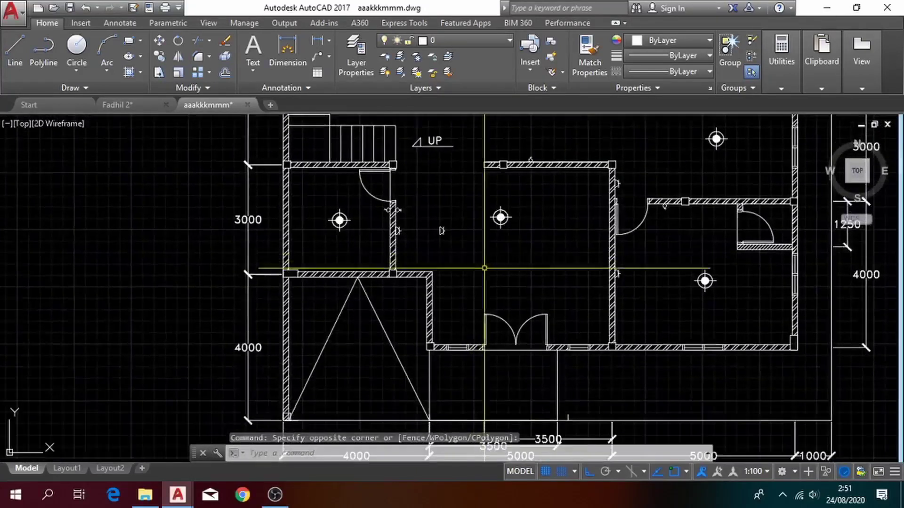
pyautogui.press('BackSpace')
pyautogui.write('l')
pyautogui.click(538, 290)
pyautogui.scroll(2, 455, 293)
pyautogui.moveTo(454, 292); pyautogui.dragTo(464, 291, button='middle')
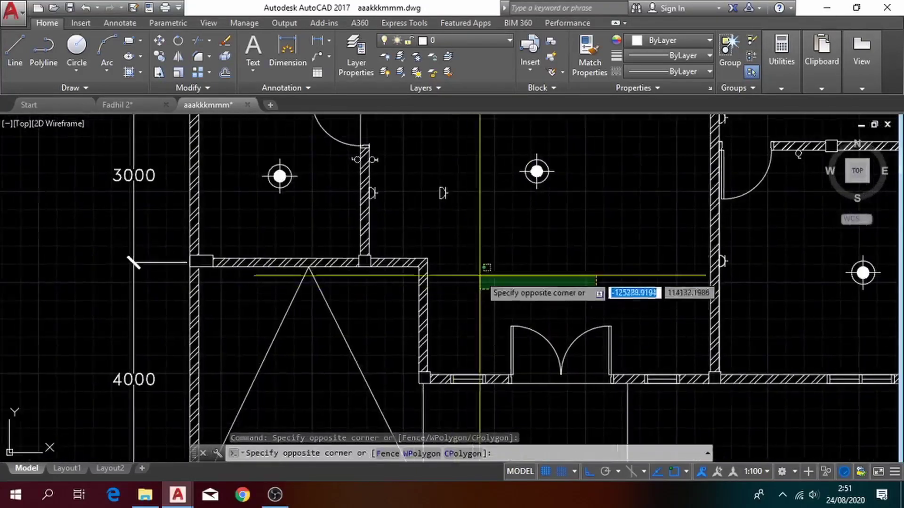
pyautogui.press('Escape')
pyautogui.click(470, 252)
pyautogui.press('Escape')
pyautogui.press('space')
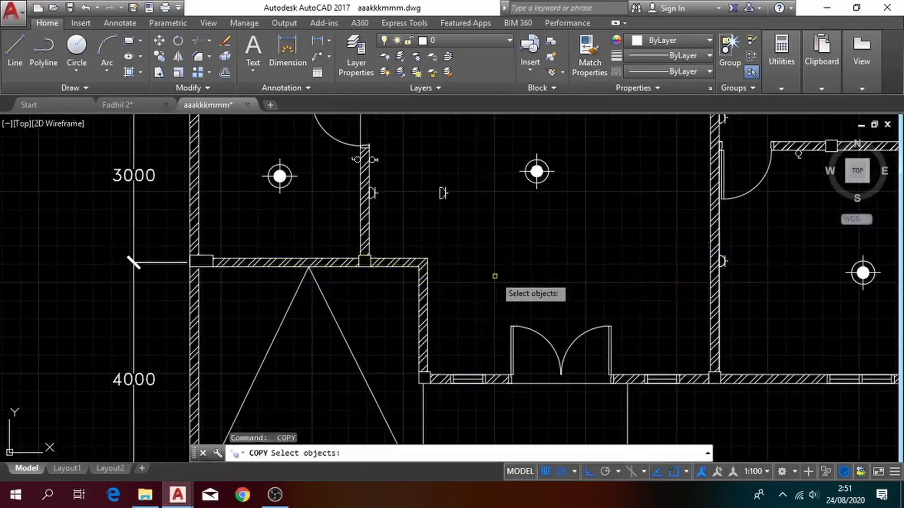
pyautogui.press('Escape')
# - Draw a closed upright rectangular outline about 328 units wide with lines, above the double entrance door and beside the hatched wall corner
pyautogui.write('l')
pyautogui.press('Return')
pyautogui.click(477, 262)
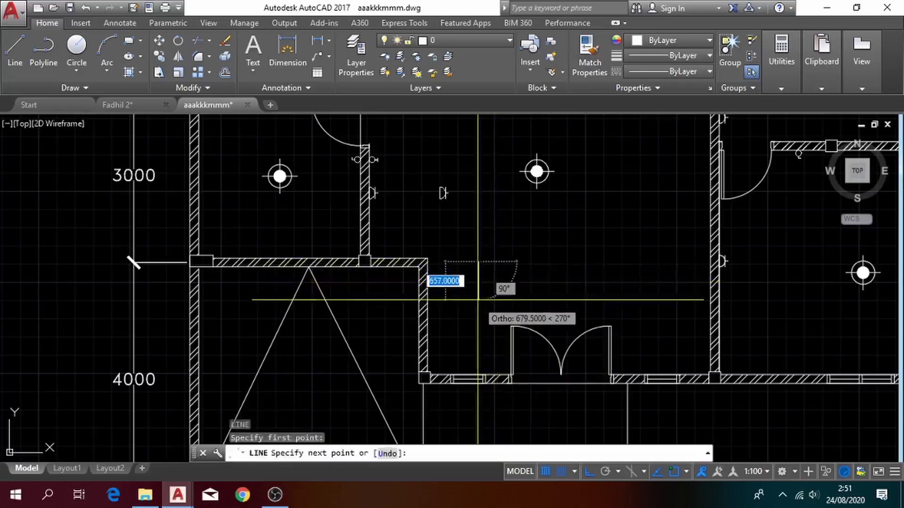
pyautogui.click(479, 296)
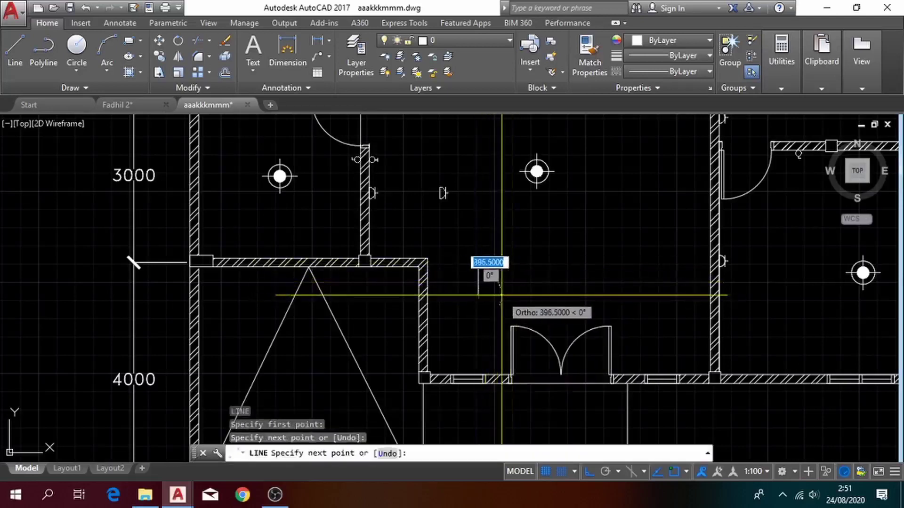
pyautogui.click(499, 295)
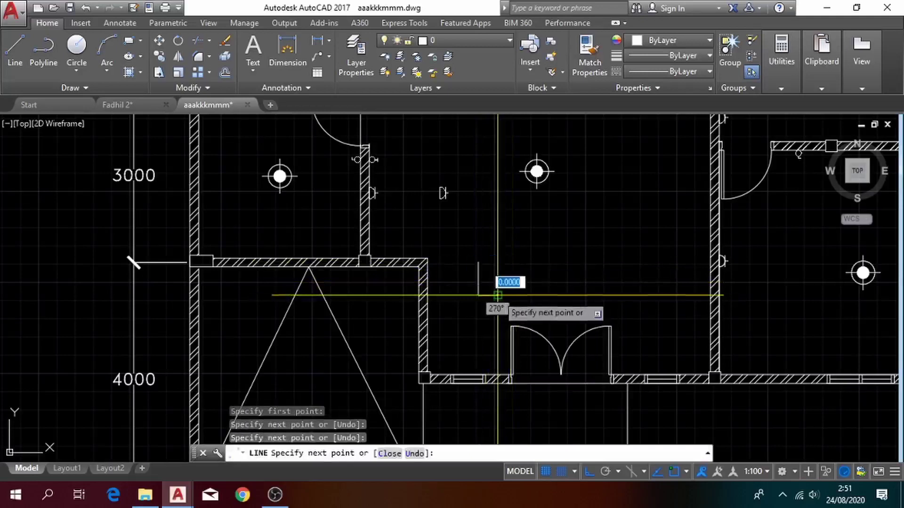
pyautogui.click(498, 262)
pyautogui.click(478, 262)
pyautogui.scroll(4, 491, 286)
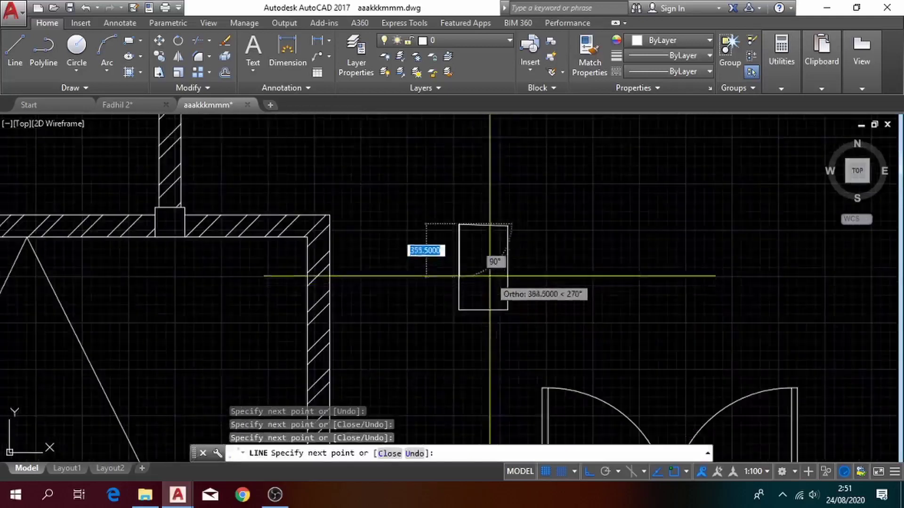
pyautogui.scroll(4, 490, 277)
pyautogui.press('Escape')
# - Level the rectangle's slanted top edge by stretching its shared upper-right corner in line with the upper-left corner
pyautogui.click(490, 174)
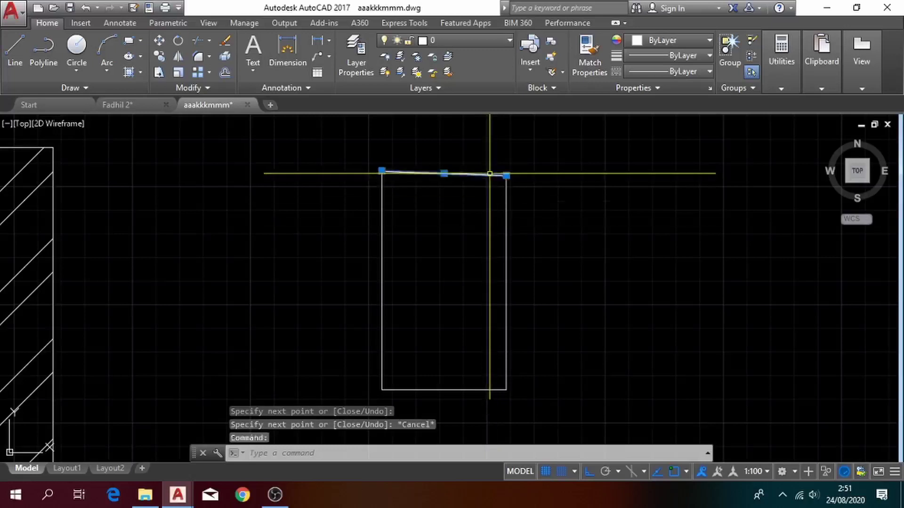
pyautogui.click(506, 175)
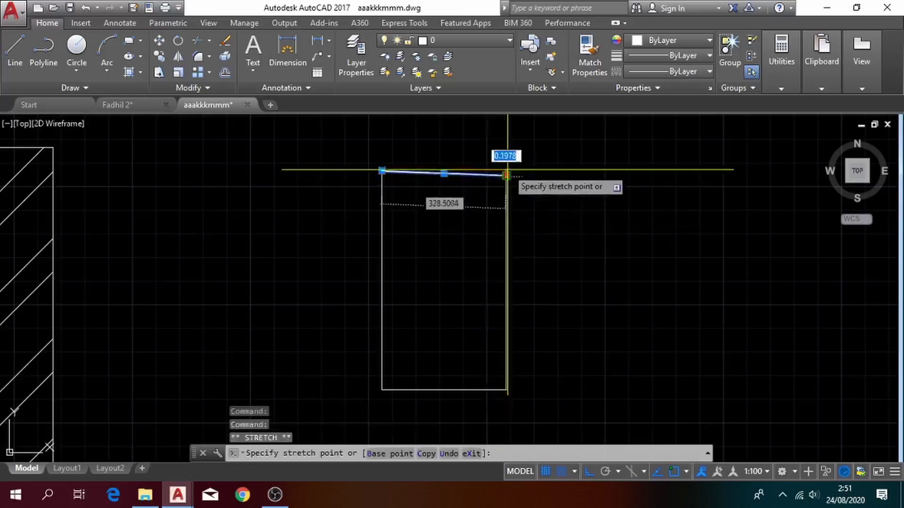
pyautogui.press('Escape')
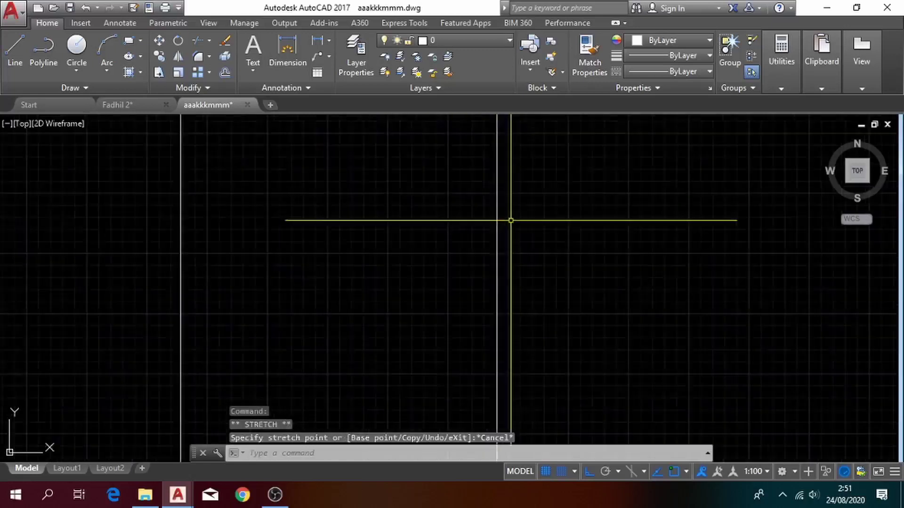
pyautogui.click(502, 212)
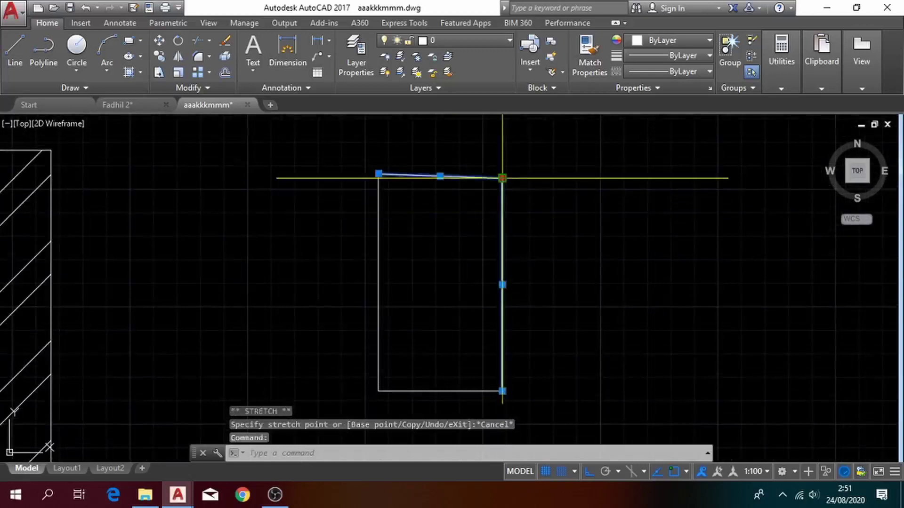
pyautogui.click(502, 178)
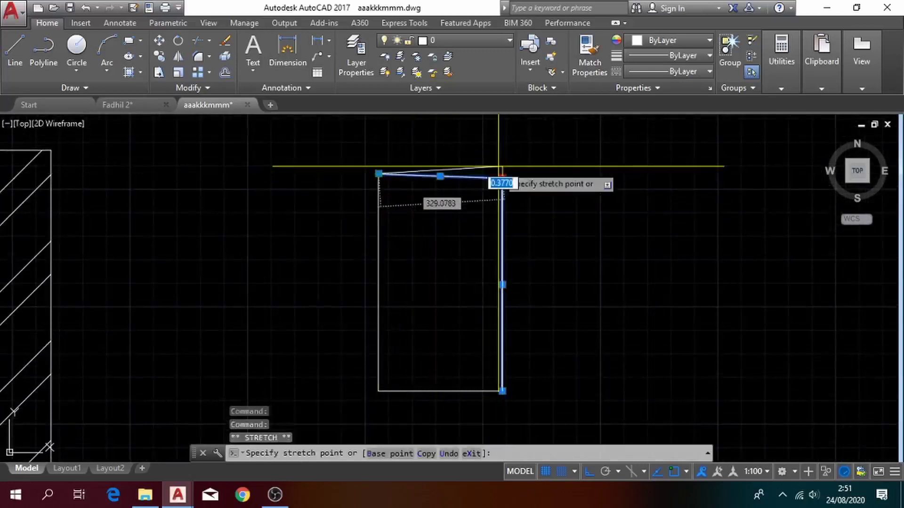
pyautogui.press('Escape')
pyautogui.press('Escape')
pyautogui.scroll(-2, 540, 256)
pyautogui.moveTo(541, 256); pyautogui.dragTo(545, 245, button='middle')
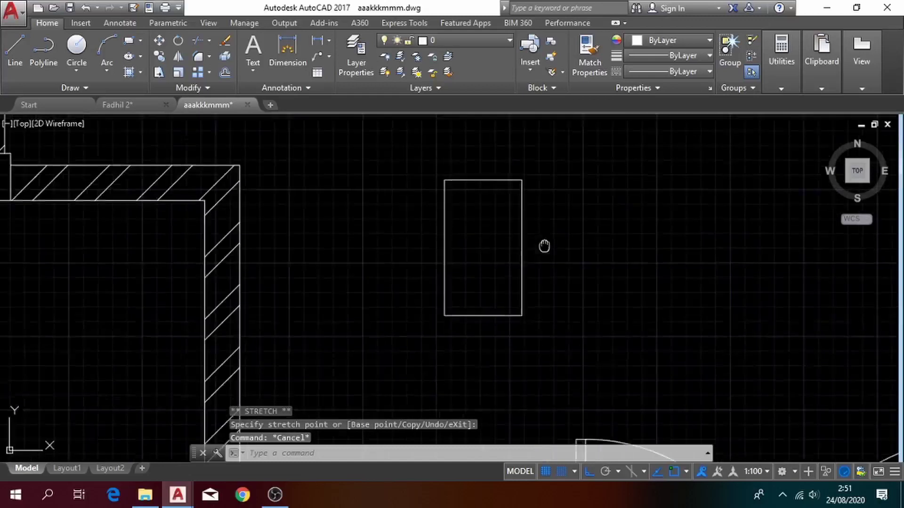
# - Draw a diagonal line across the rectangle from its lower-right corner to its upper-left corner
pyautogui.scroll(-2, 544, 245)
pyautogui.write('l')
pyautogui.press('Return')
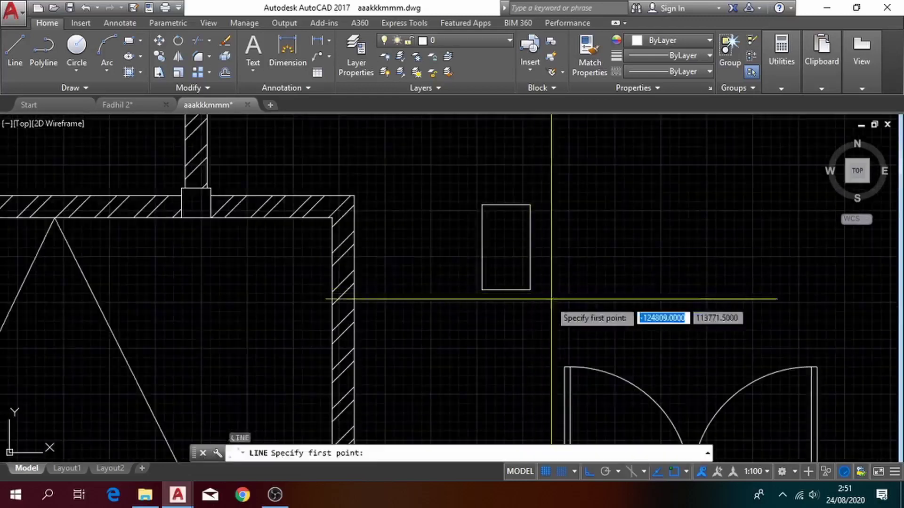
pyautogui.click(531, 289)
pyautogui.click(483, 205)
pyautogui.press('Escape')
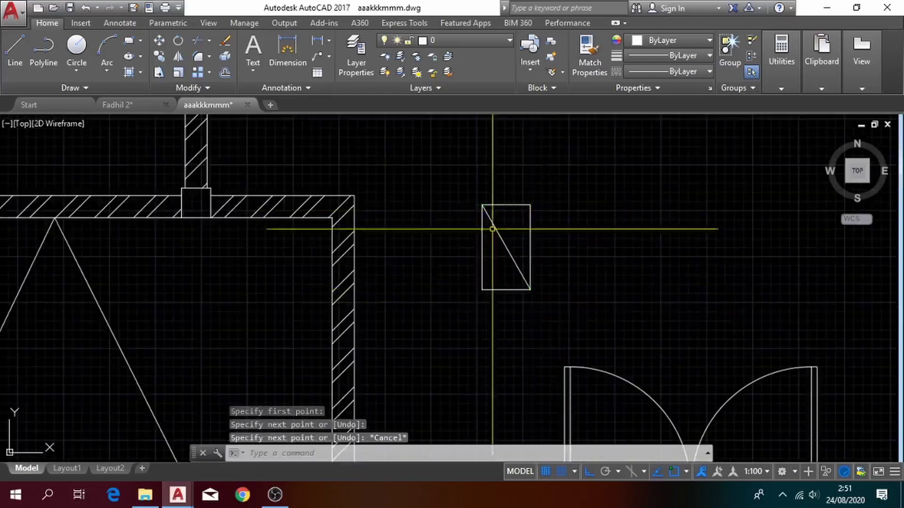
# - Fill the rectangle's upper-right triangle with a SOLID hatch
pyautogui.click(127, 73)
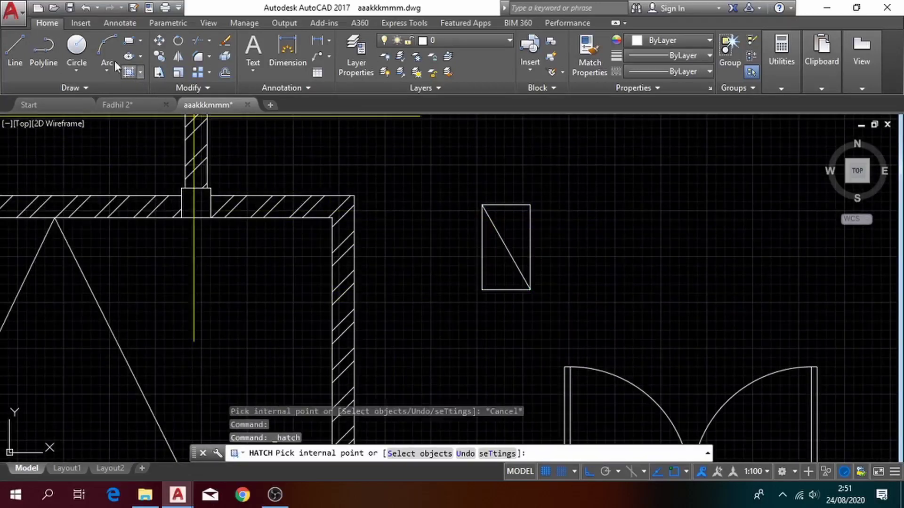
pyautogui.click(517, 230)
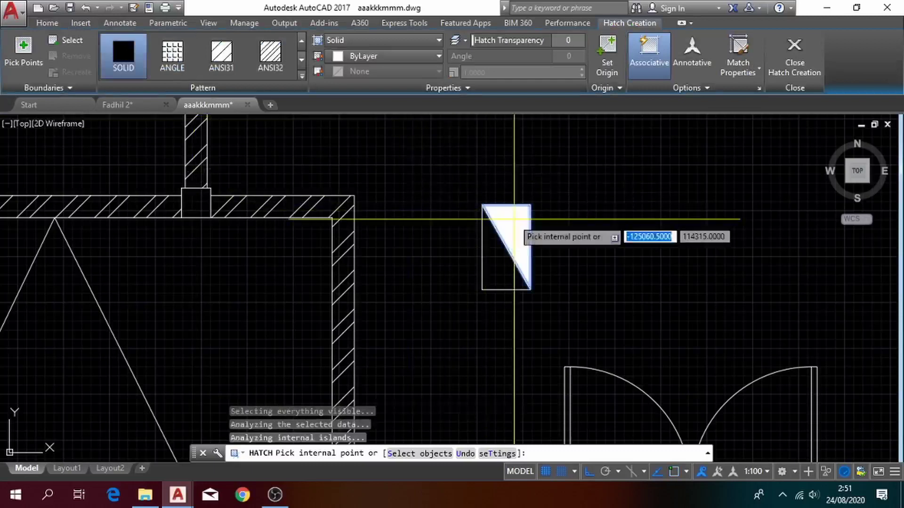
pyautogui.press('Escape')
pyautogui.scroll(-3, 558, 258)
# - Move the whole half-filled rectangle symbol by its lower-left corner onto the right face of the short hatched wall beside the double door
pyautogui.click(554, 295)
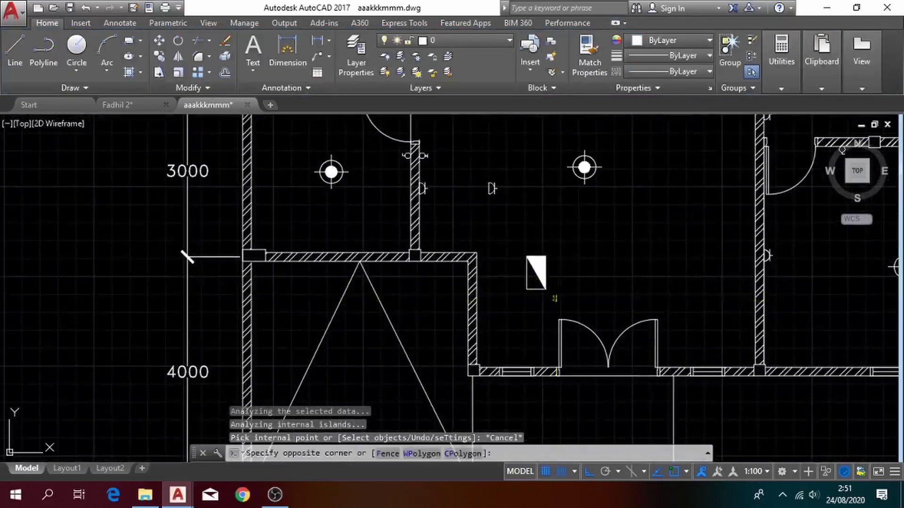
pyautogui.click(523, 230)
pyautogui.write('m')
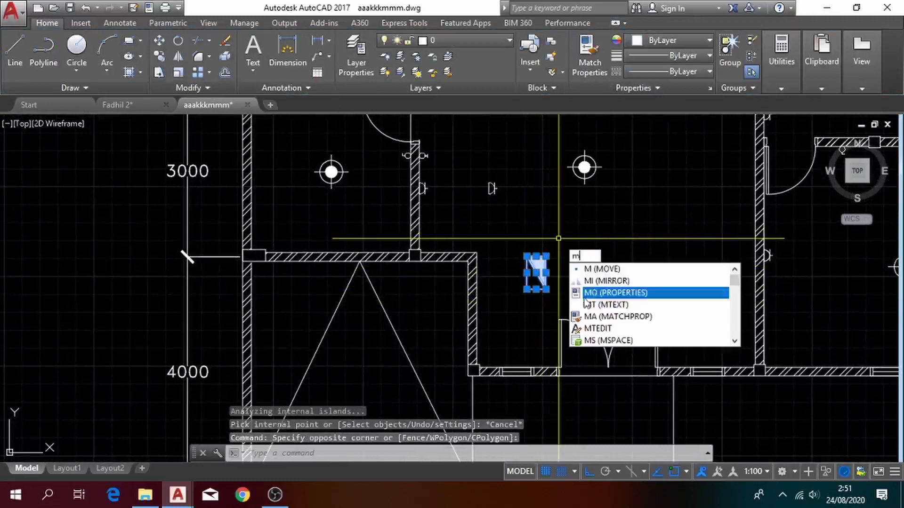
pyautogui.press('Return')
pyautogui.click(526, 289)
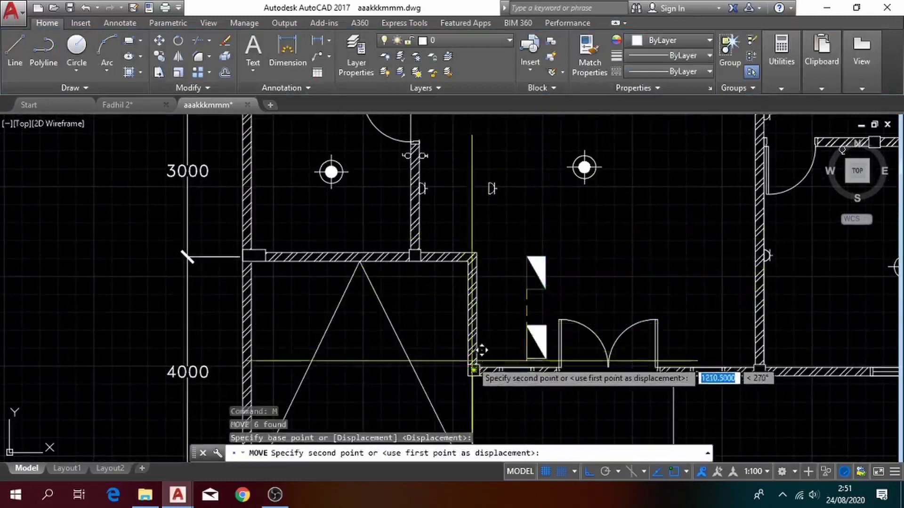
pyautogui.click(477, 308)
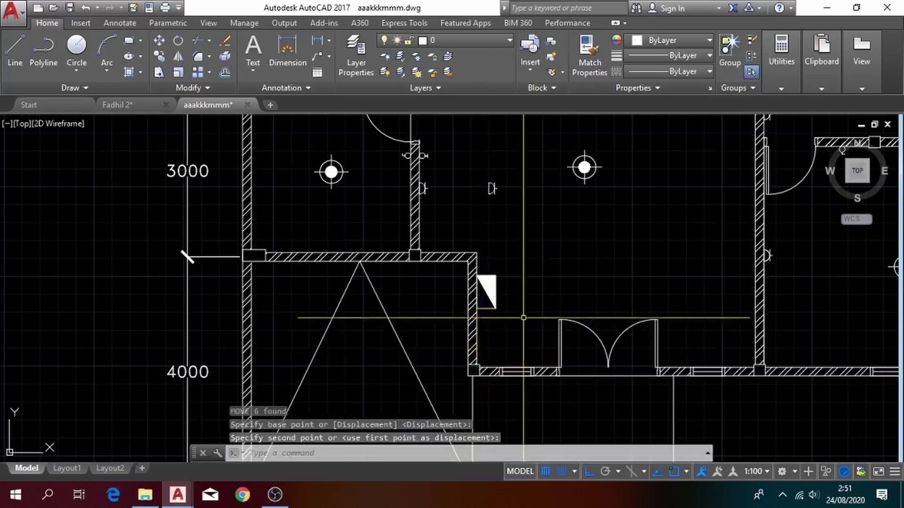
# - Look over the floor plan, then switch to the Fadhil 2 drawing and examine its entrance symbols, cable runs and legend
pyautogui.moveTo(560, 365); pyautogui.dragTo(585, 368, button='middle')
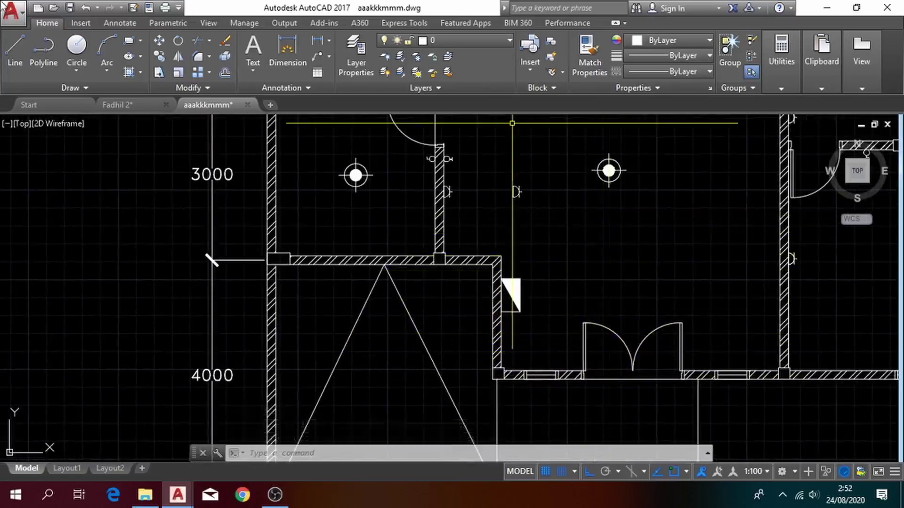
pyautogui.scroll(-2, 510, 222)
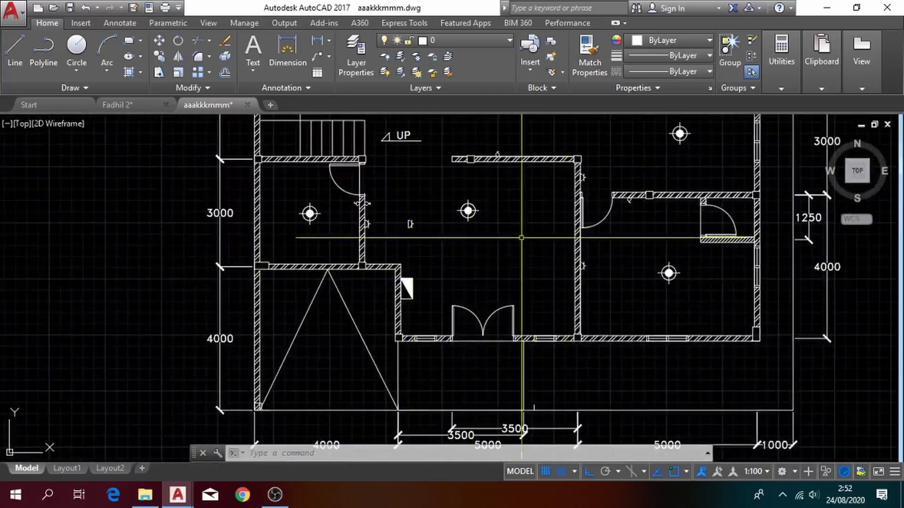
pyautogui.moveTo(461, 255)
pyautogui.mouseDown(button='middle')
pyautogui.moveTo(438, 241)
pyautogui.moveTo(414, 260)
pyautogui.moveTo(430, 236)
pyautogui.moveTo(456, 289)
pyautogui.moveTo(448, 263)
pyautogui.mouseUp(button='middle')
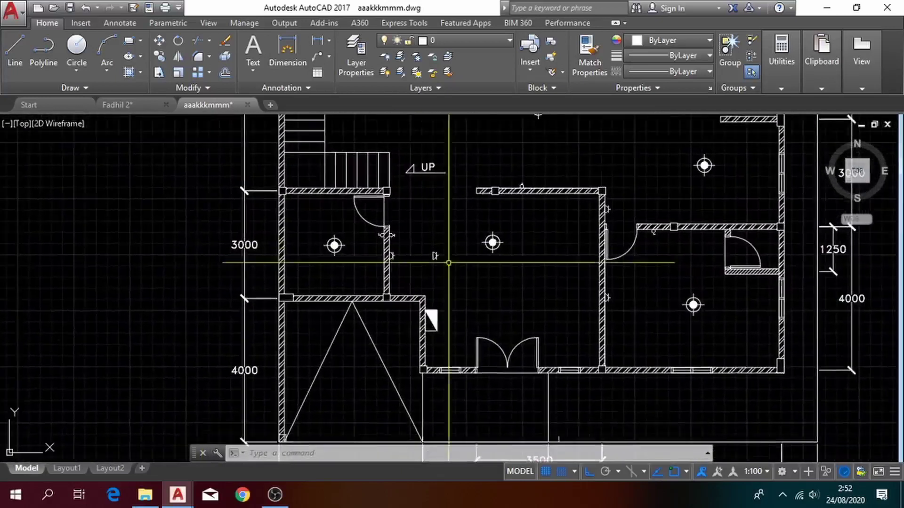
pyautogui.scroll(4, 405, 241)
pyautogui.scroll(2, 413, 239)
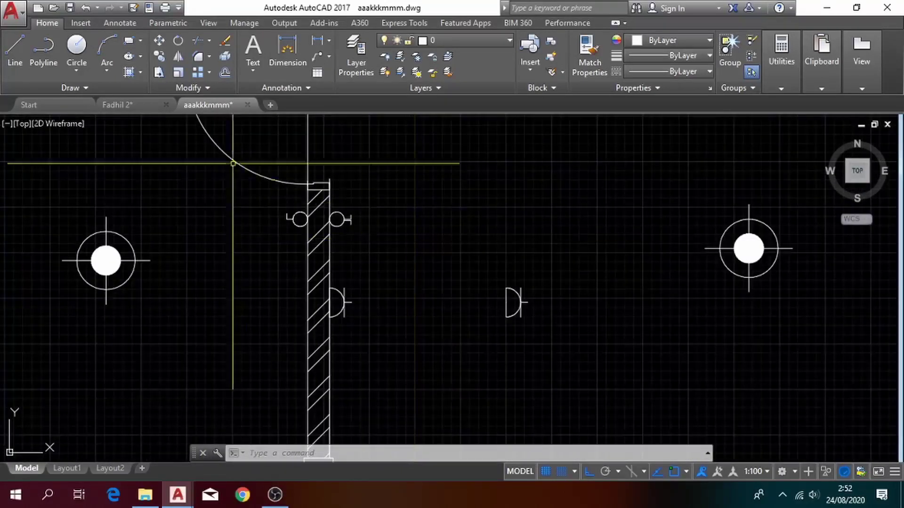
pyautogui.click(139, 106)
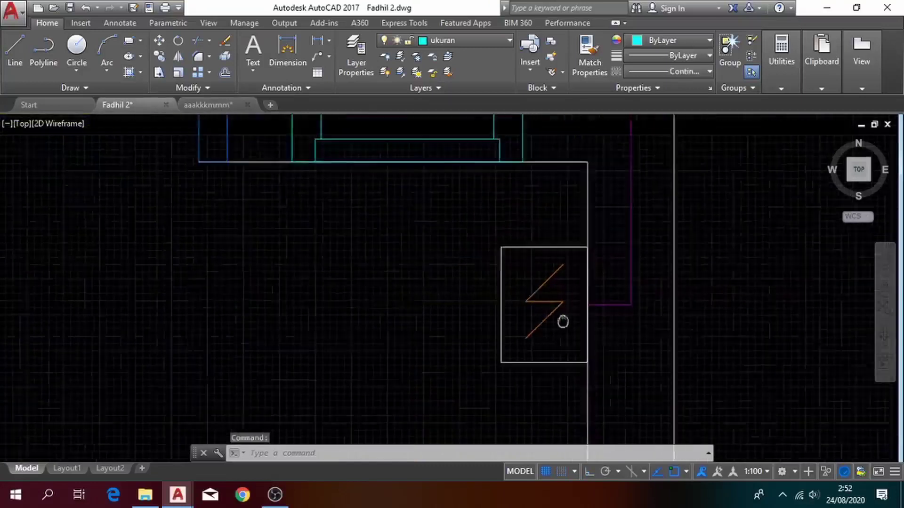
pyautogui.scroll(-4, 562, 290)
pyautogui.moveTo(561, 298); pyautogui.dragTo(658, 304, button='middle')
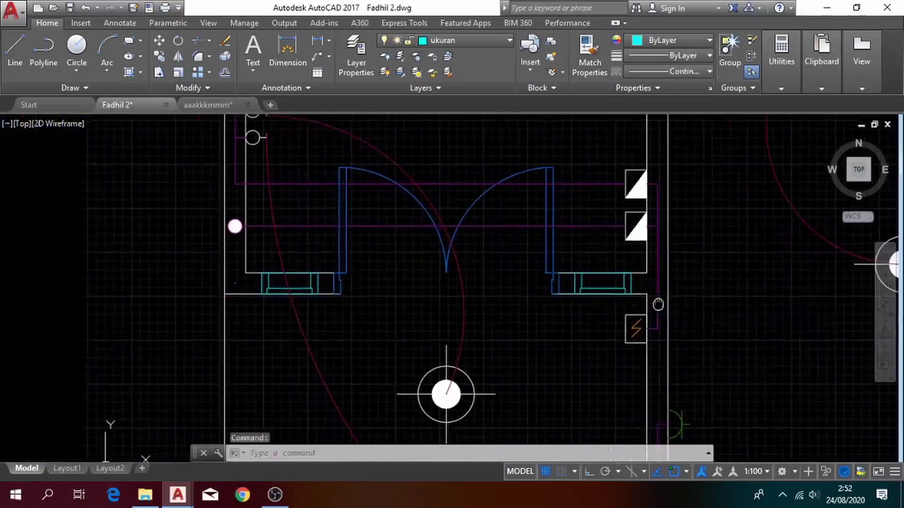
pyautogui.scroll(-5, 489, 315)
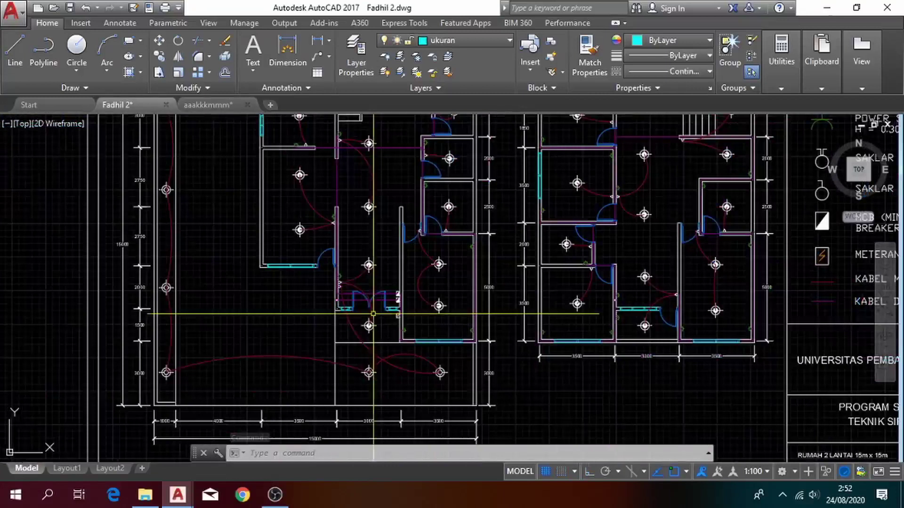
pyautogui.moveTo(372, 314); pyautogui.dragTo(305, 312, button='middle')
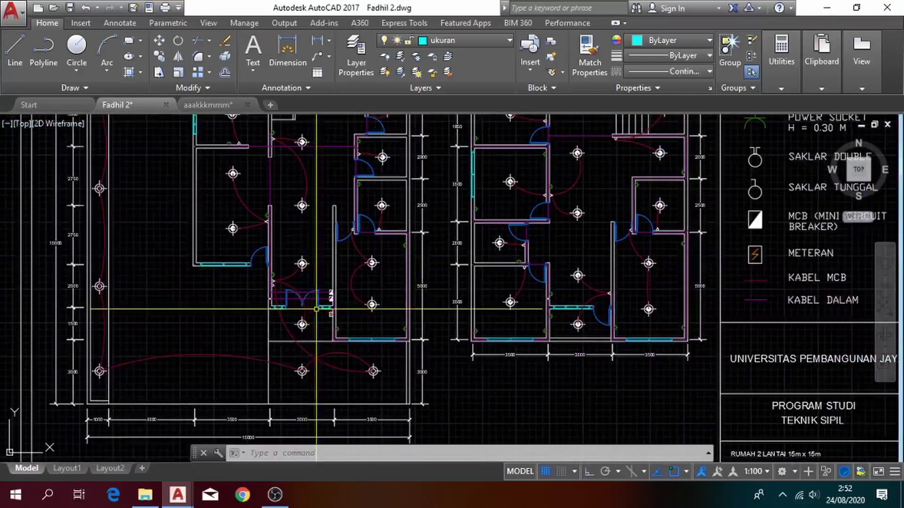
pyautogui.scroll(4, 317, 309)
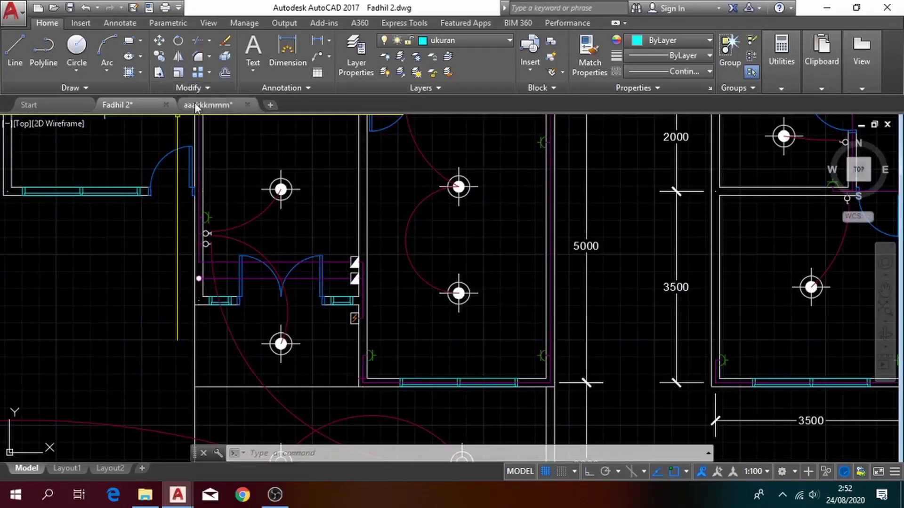
# - Return to the aaakkkmmm drawing and make KABEL LAMPU the current layer
pyautogui.click(208, 105)
pyautogui.scroll(-4, 347, 254)
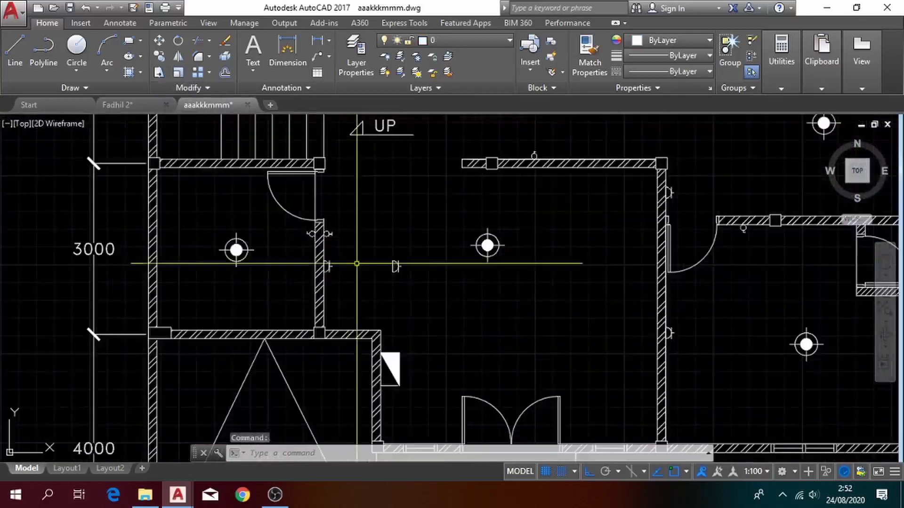
pyautogui.click(461, 45)
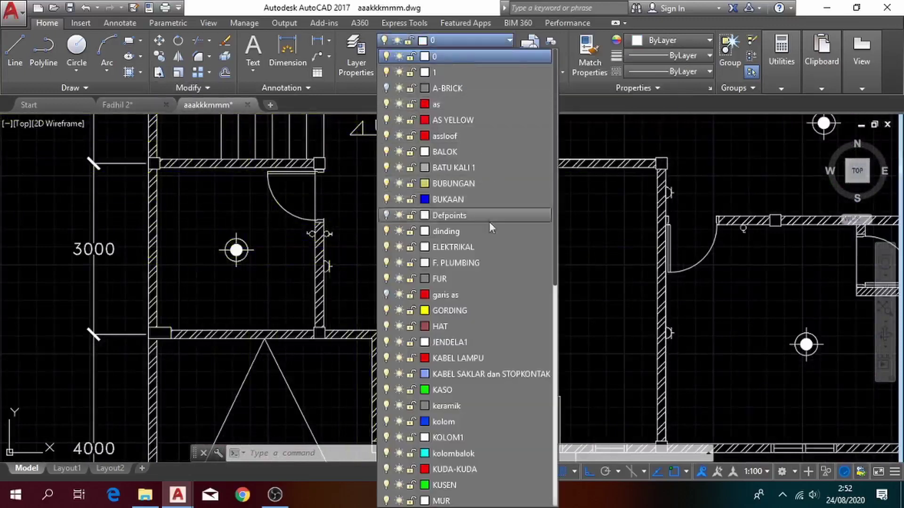
pyautogui.scroll(-1, 493, 310)
pyautogui.click(491, 326)
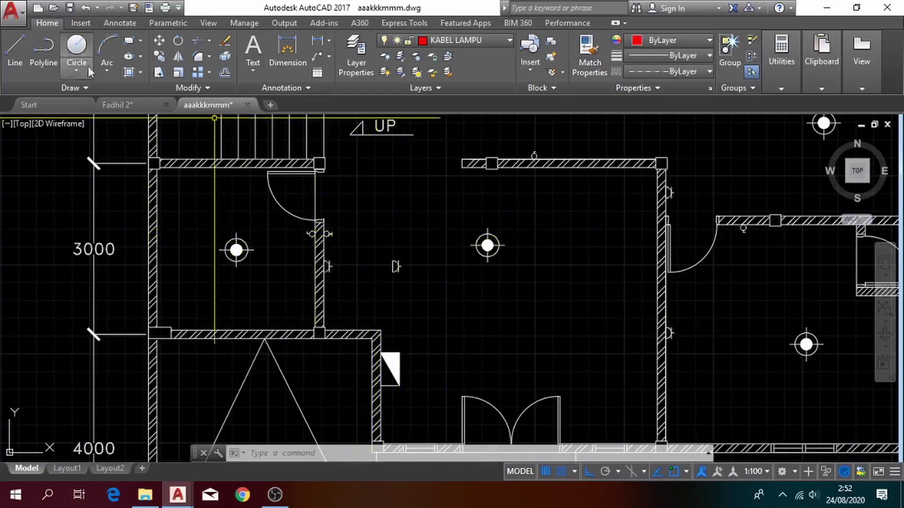
# - Draw a Start, End, Direction arc from the double switch on the hatched wall's right face to the entrance room lamp's centre, with a horizontal start tangent
pyautogui.click(105, 73)
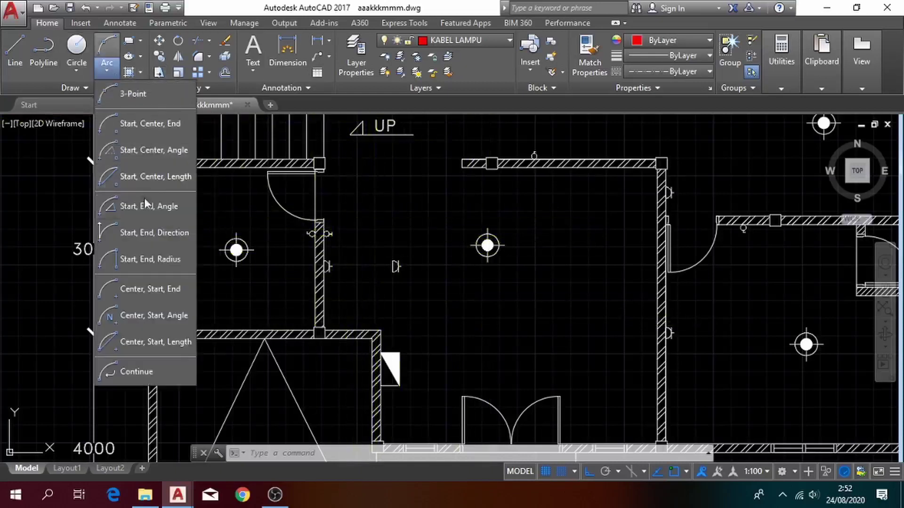
pyautogui.click(157, 235)
pyautogui.scroll(5, 343, 241)
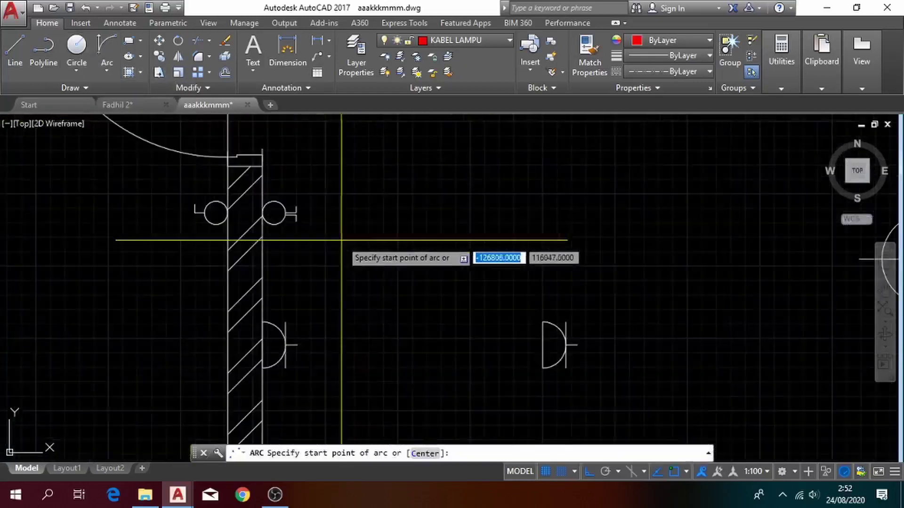
pyautogui.click(296, 206)
pyautogui.moveTo(486, 197); pyautogui.dragTo(86, 189, button='middle')
pyautogui.scroll(-2, 490, 198)
pyautogui.click(354, 229)
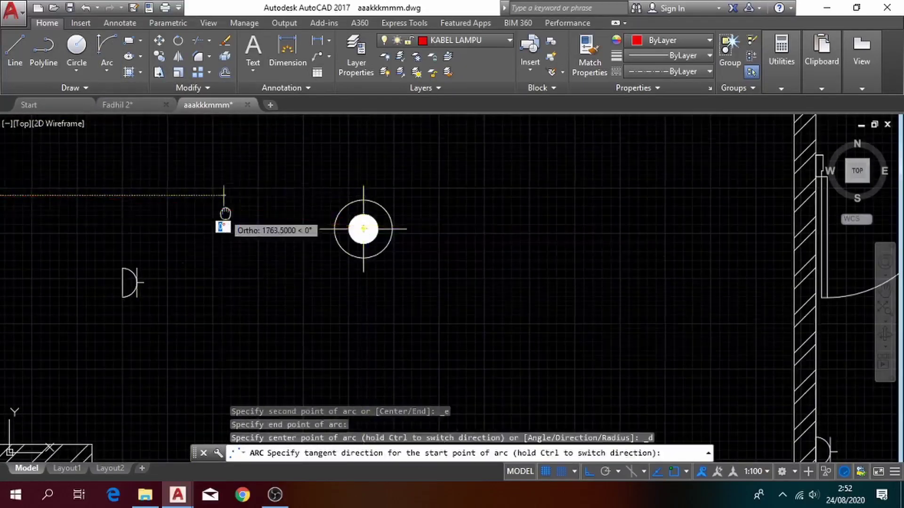
pyautogui.moveTo(225, 213); pyautogui.dragTo(453, 252, button='middle')
pyautogui.scroll(-2, 453, 252)
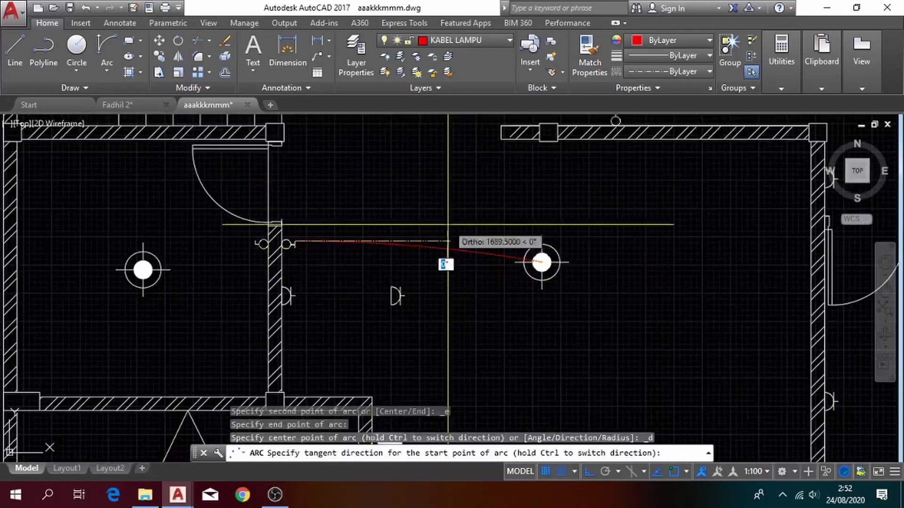
pyautogui.click(454, 271)
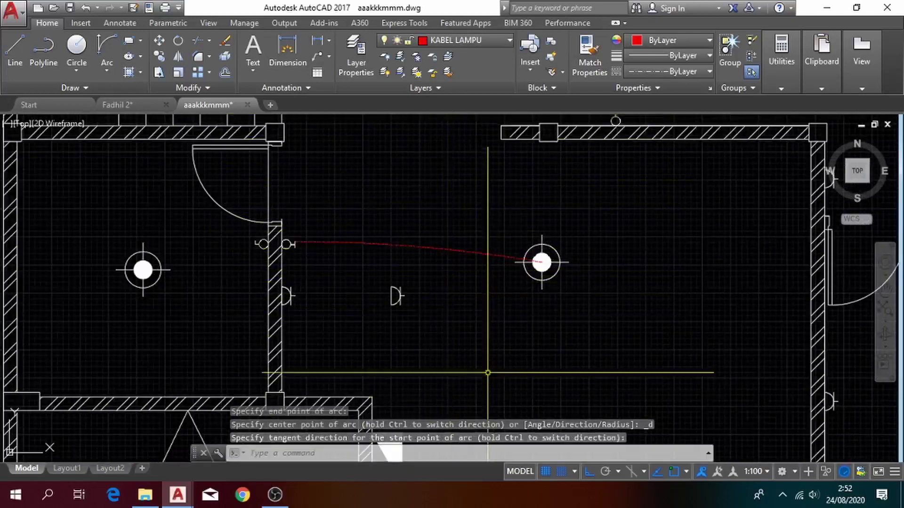
# - Draw a Start, End, Direction arc from the small left room's lamp centre to the single switch on the hatched wall, with a horizontal start tangent
pyautogui.scroll(4, 229, 263)
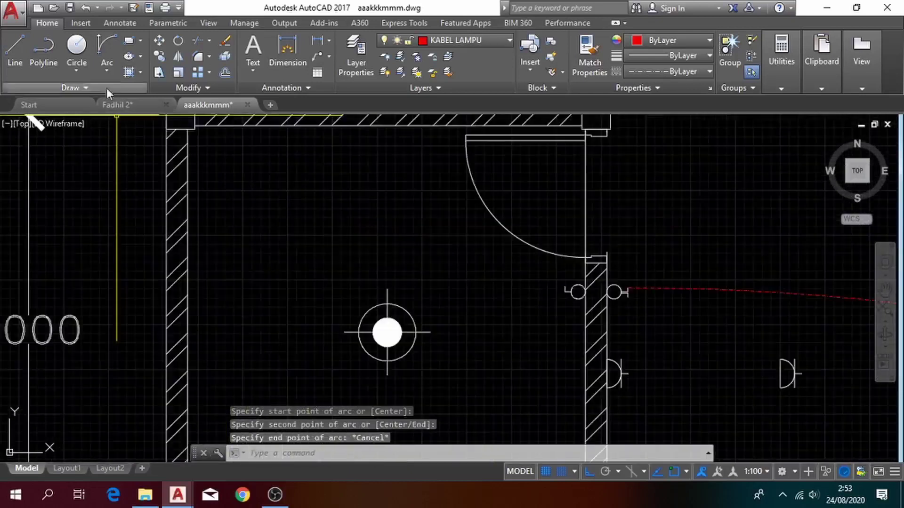
pyautogui.click(101, 72)
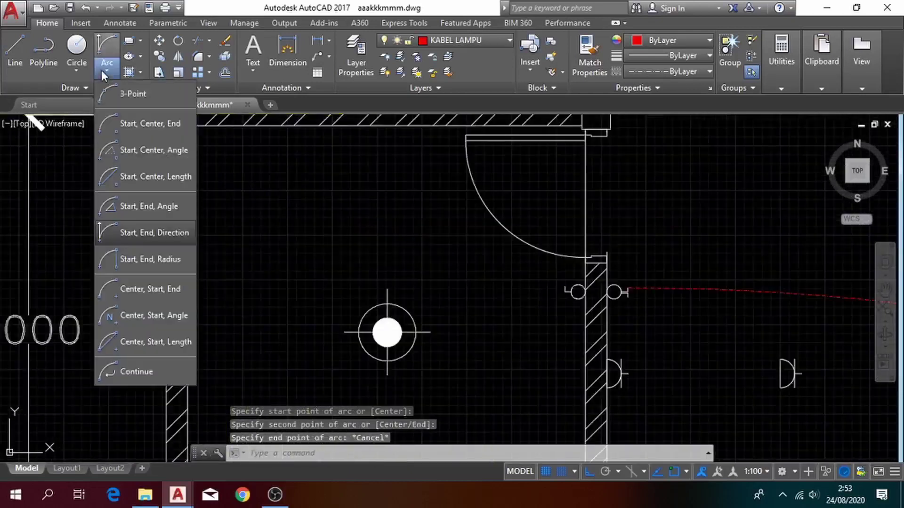
pyautogui.click(157, 231)
pyautogui.scroll(2, 384, 329)
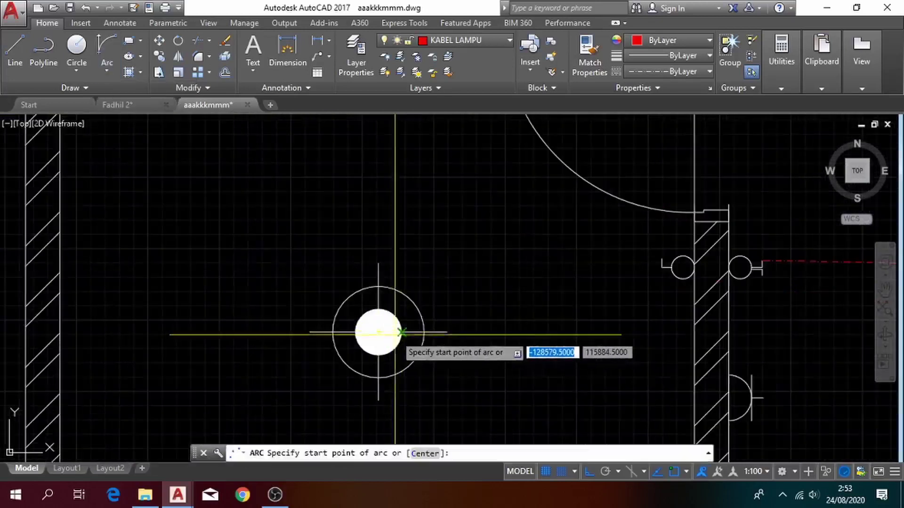
pyautogui.click(378, 332)
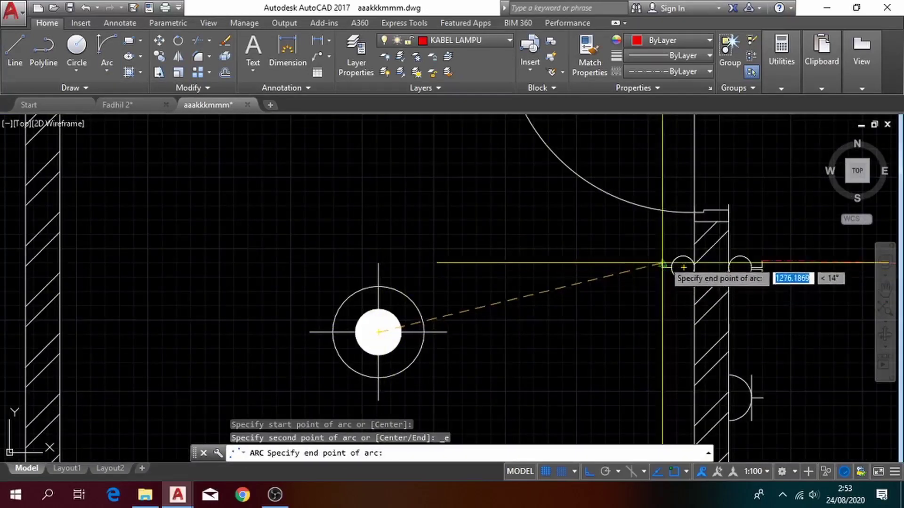
pyautogui.click(662, 259)
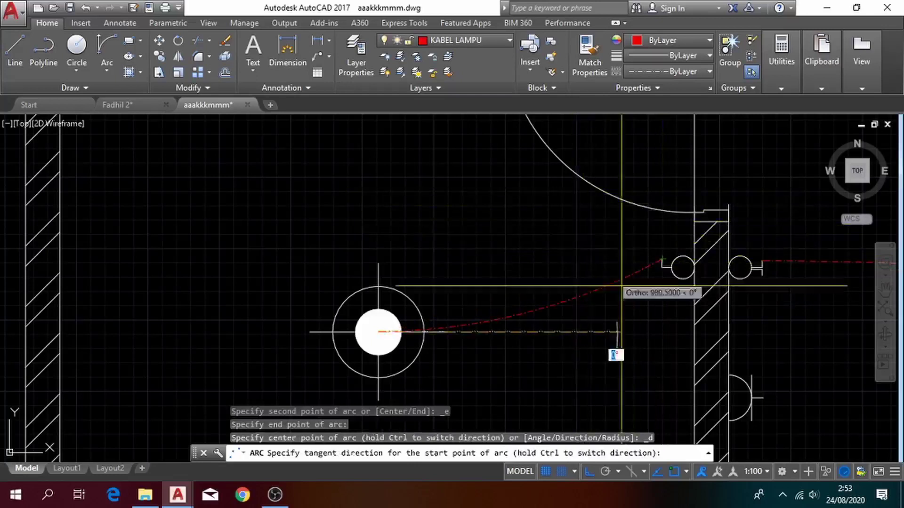
pyautogui.scroll(-1, 662, 332)
pyautogui.press('Escape')
pyautogui.scroll(-3, 503, 295)
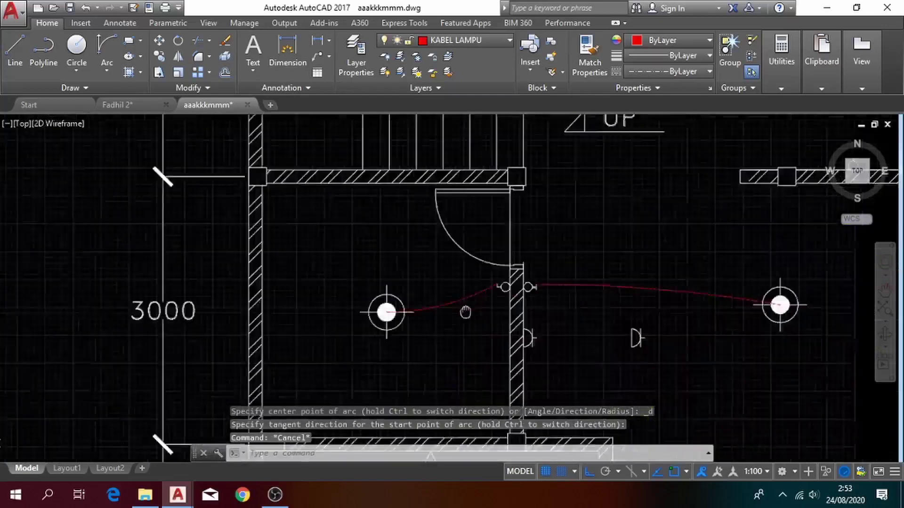
pyautogui.scroll(-3, 503, 295)
# - Draw a three-point arc from the switch on the lower-right room's upper wall through its lamp's centre, ending to the right of the lamp
pyautogui.scroll(5, 527, 333)
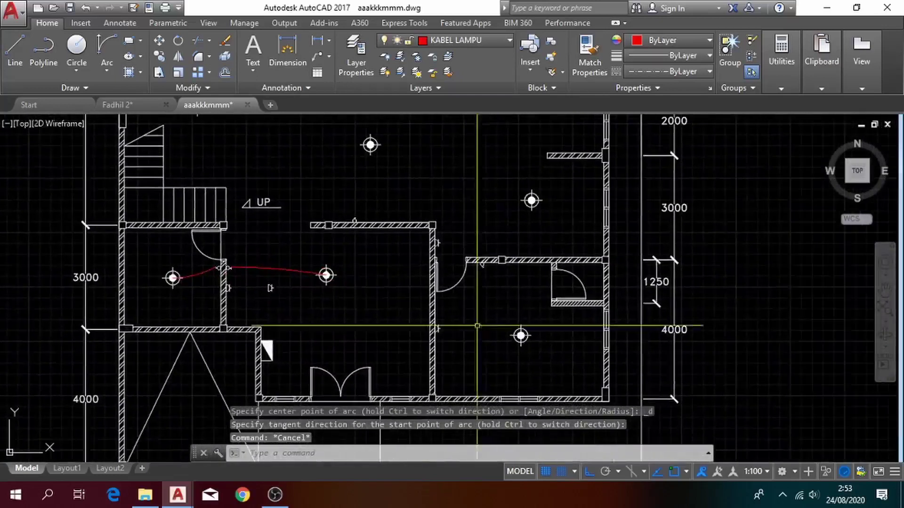
pyautogui.scroll(1, 414, 255)
pyautogui.scroll(-2, 414, 296)
pyautogui.press('space')
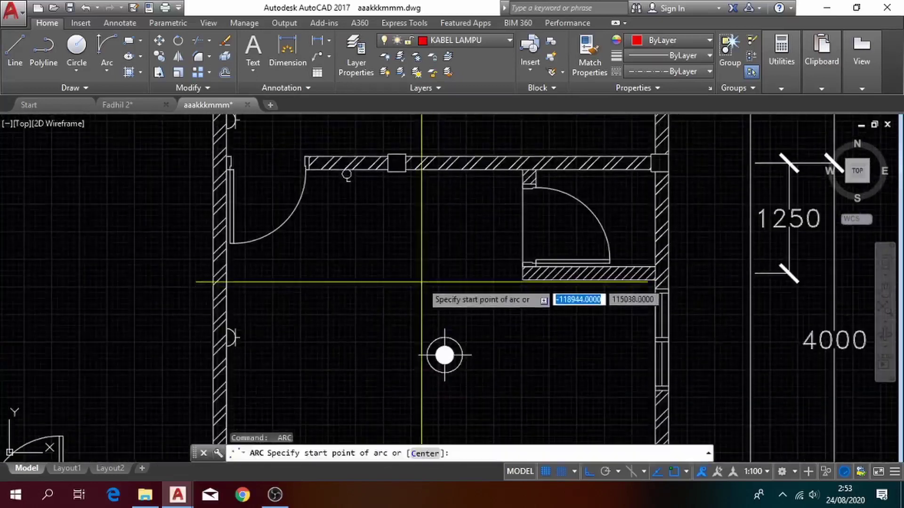
pyautogui.click(346, 174)
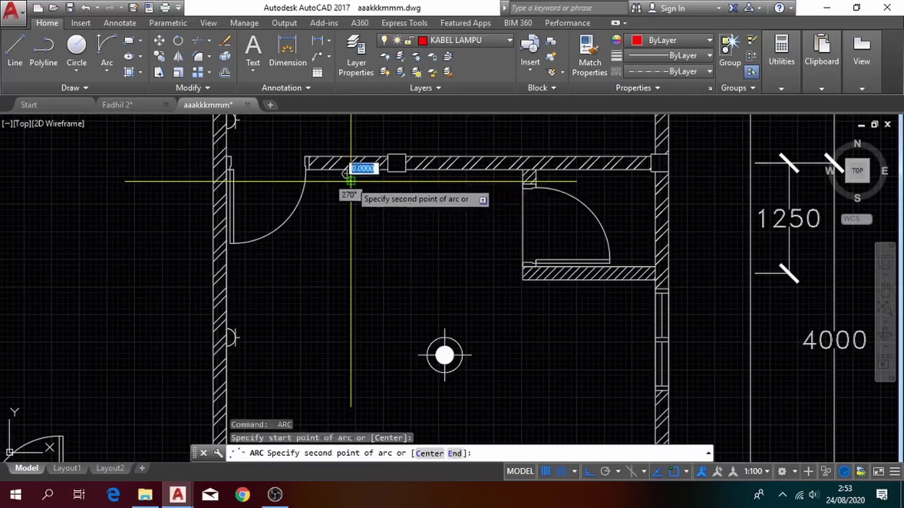
pyautogui.click(444, 355)
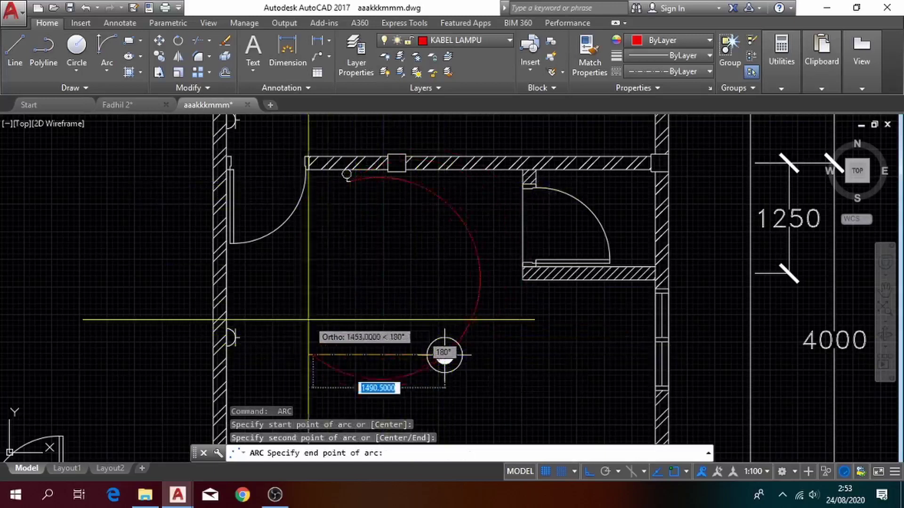
pyautogui.click(616, 358)
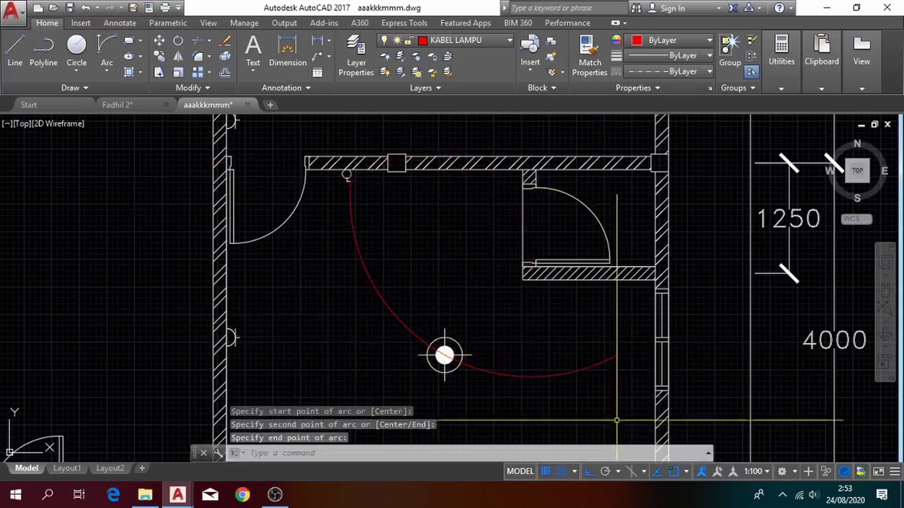
# - Stretch the free end of the lower-right room's arc back to the centre of the lamp
pyautogui.scroll(2, 542, 381)
pyautogui.click(615, 347)
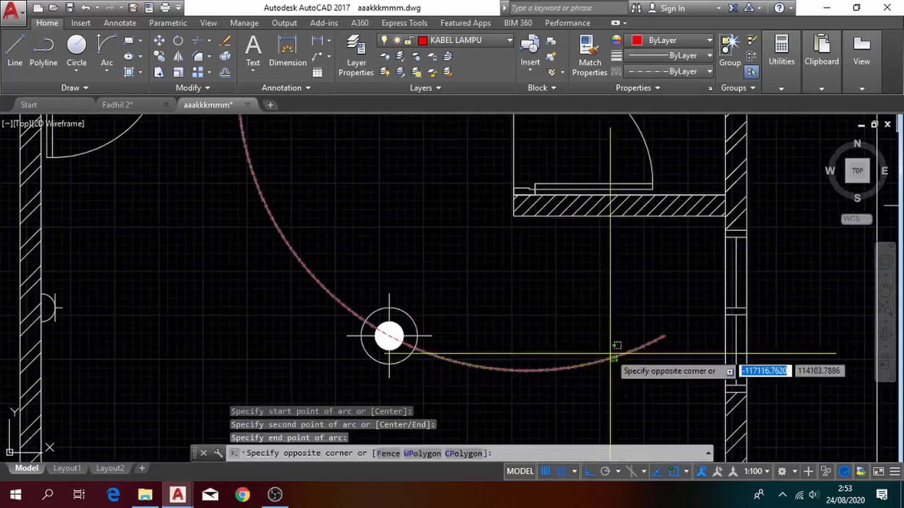
pyautogui.click(674, 336)
pyautogui.click(636, 341)
pyautogui.click(663, 336)
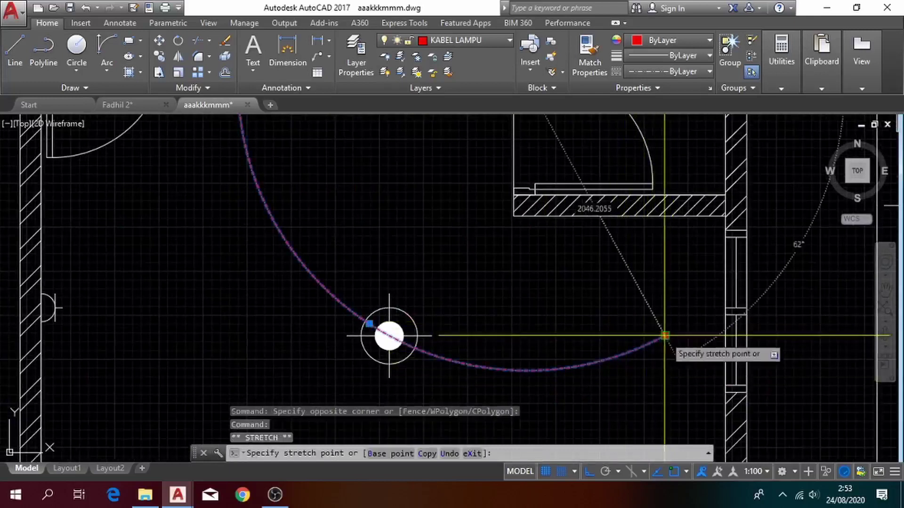
pyautogui.click(390, 336)
pyautogui.press('Escape')
pyautogui.scroll(-3, 472, 337)
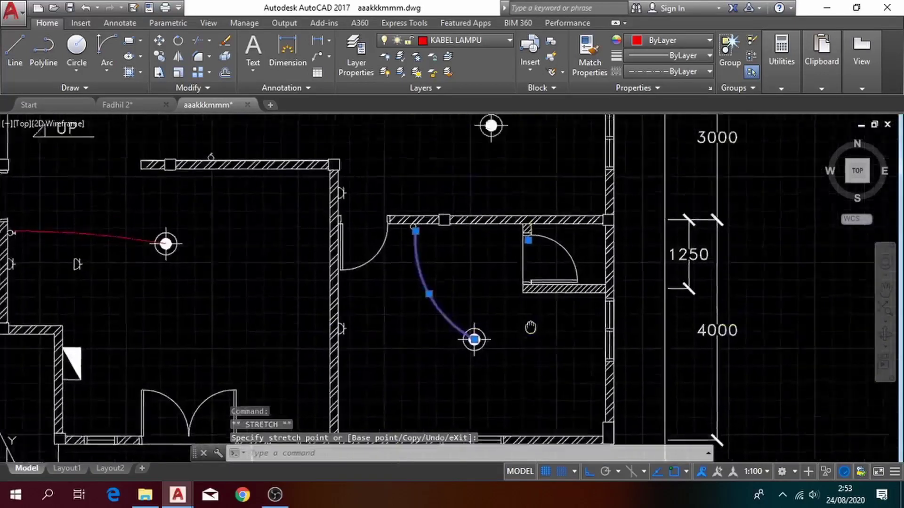
# - Draw a three-point arc from the switch on top of the central wall through the centre of the lamp above it, ending left of the lamp
pyautogui.scroll(-1, 415, 338)
pyautogui.moveTo(432, 263); pyautogui.dragTo(700, 335, button='middle')
pyautogui.scroll(2, 521, 262)
pyautogui.scroll(-2, 547, 312)
pyautogui.write('arc')
pyautogui.press('Return')
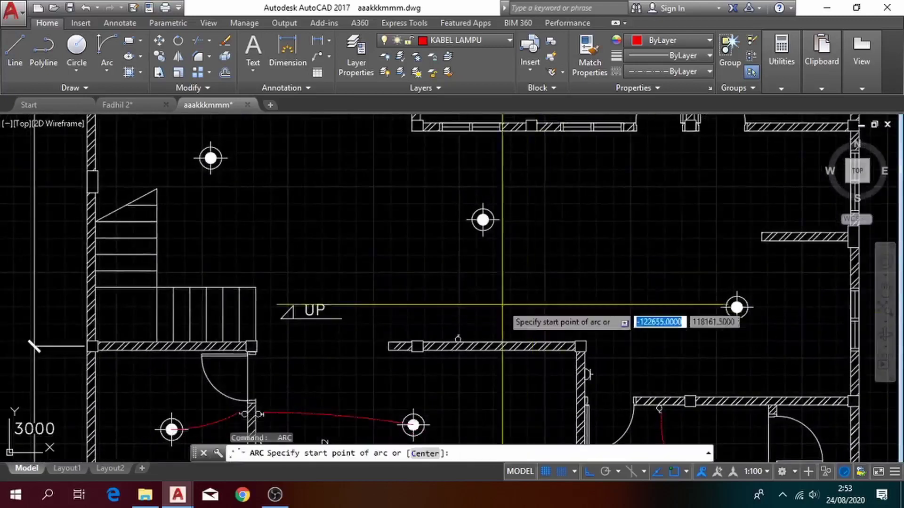
pyautogui.scroll(4, 467, 337)
pyautogui.scroll(4, 492, 213)
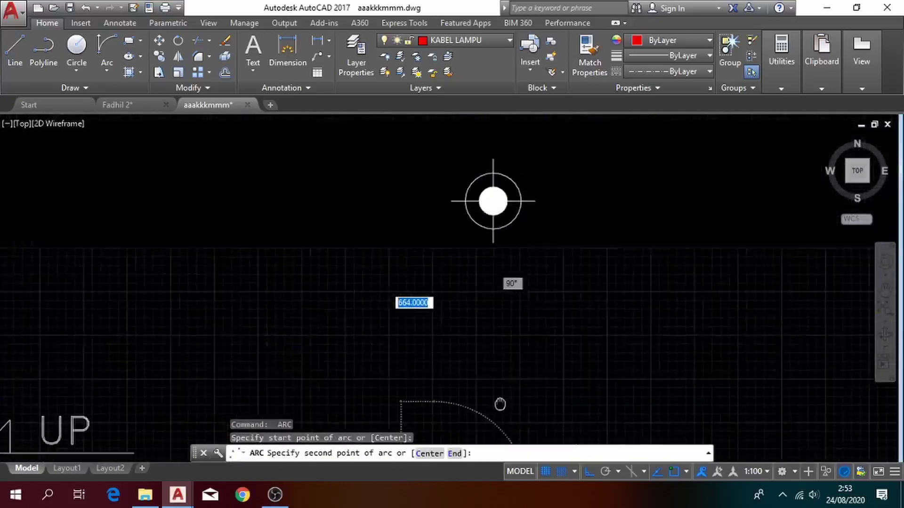
pyautogui.click(493, 214)
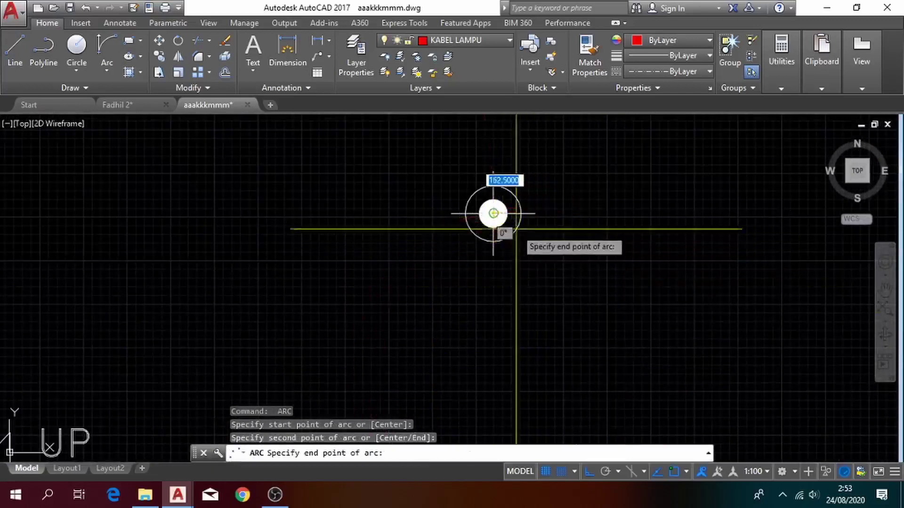
pyautogui.click(493, 213)
pyautogui.scroll(-2, 493, 213)
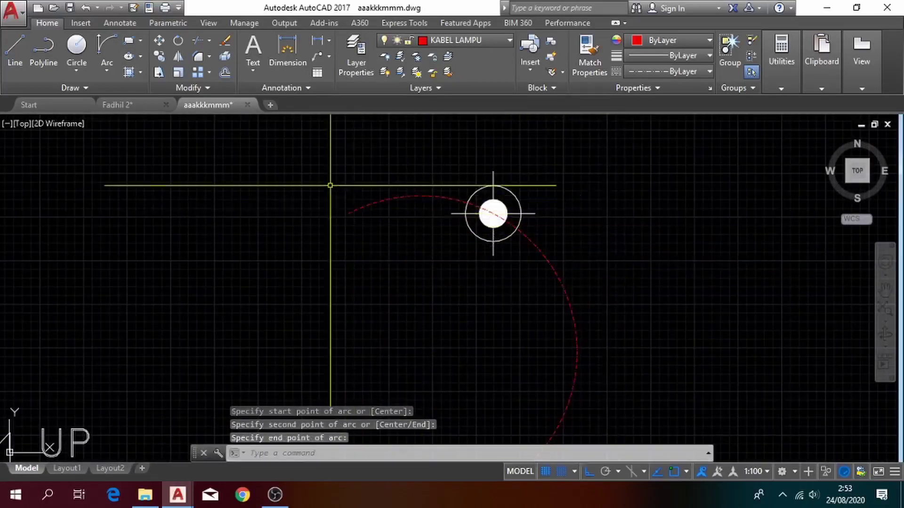
# - Stretch the free left end of the central lamp's arc onto the lamp's centre
pyautogui.click(362, 228)
pyautogui.click(352, 173)
pyautogui.click(349, 213)
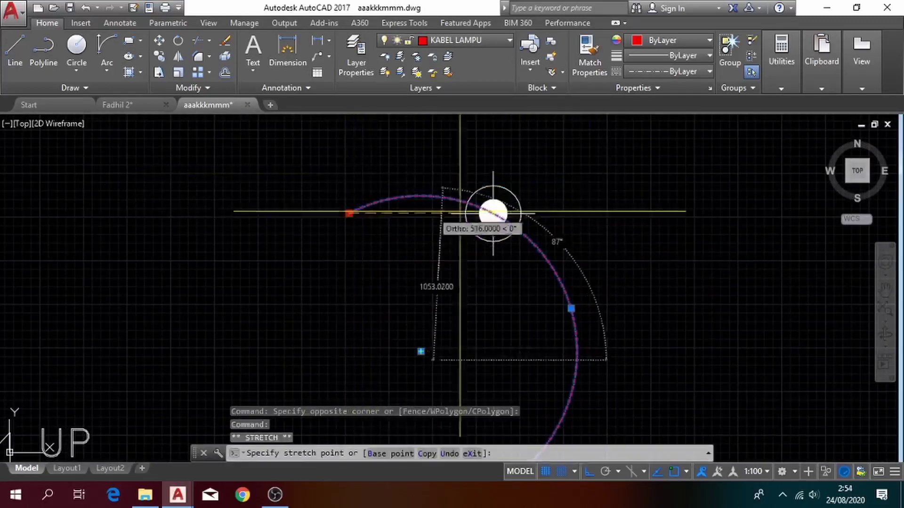
pyautogui.click(492, 211)
pyautogui.press('Escape')
pyautogui.scroll(-10, 614, 285)
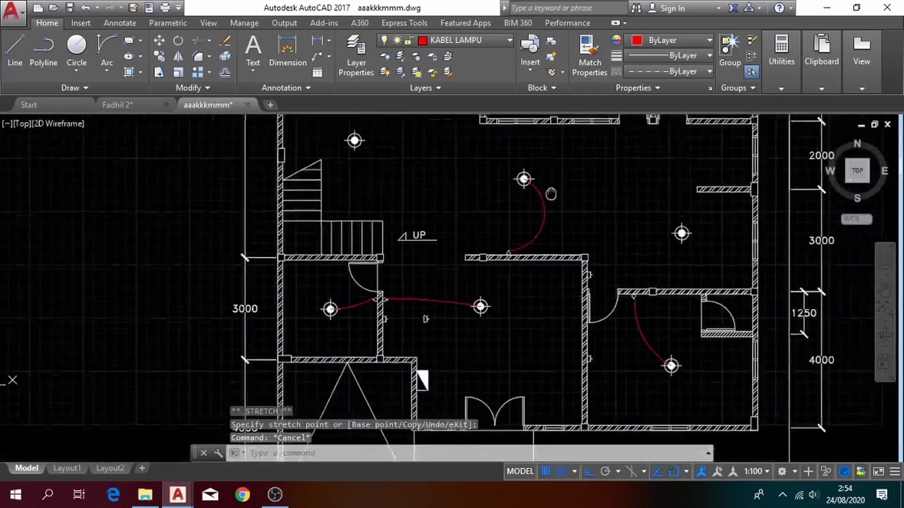
# - Draw a 150 mm horizontal line across the hatched wall, joining the two back-to-back switches below the small room's door
pyautogui.scroll(10, 527, 283)
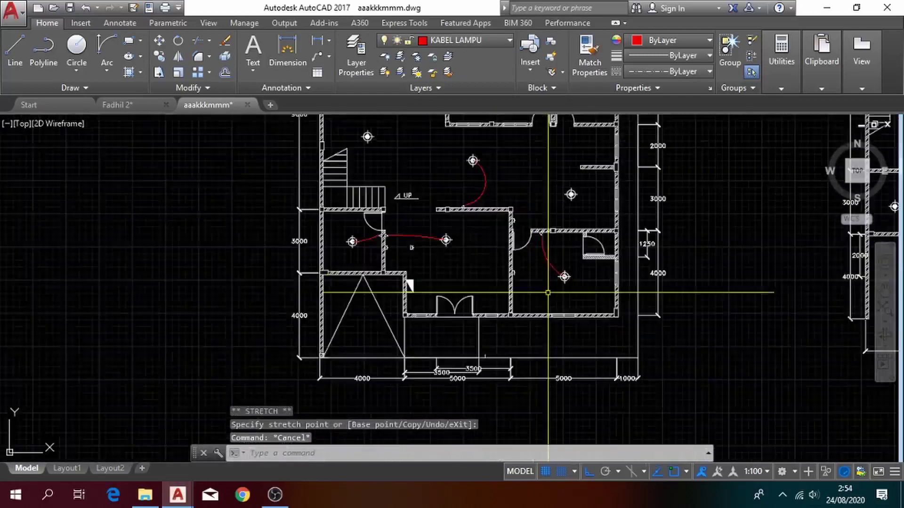
pyautogui.scroll(5, 490, 321)
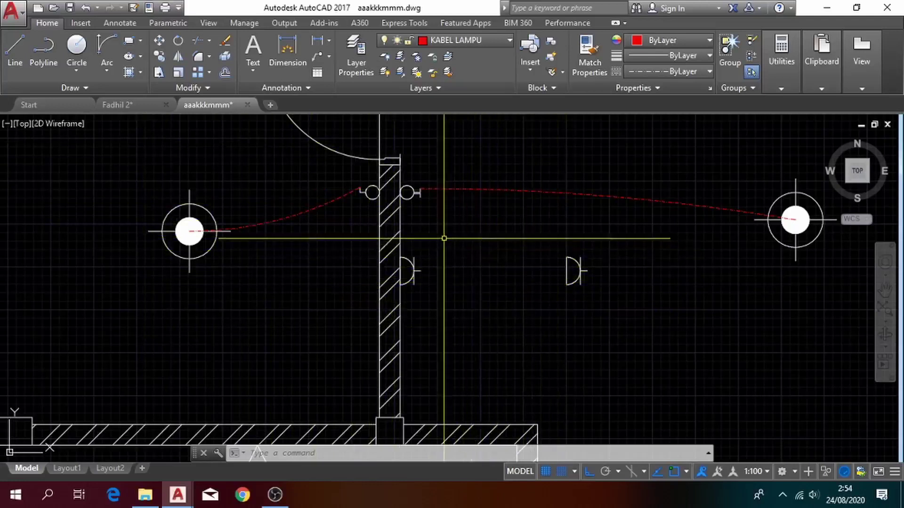
pyautogui.write('l')
pyautogui.press('Return')
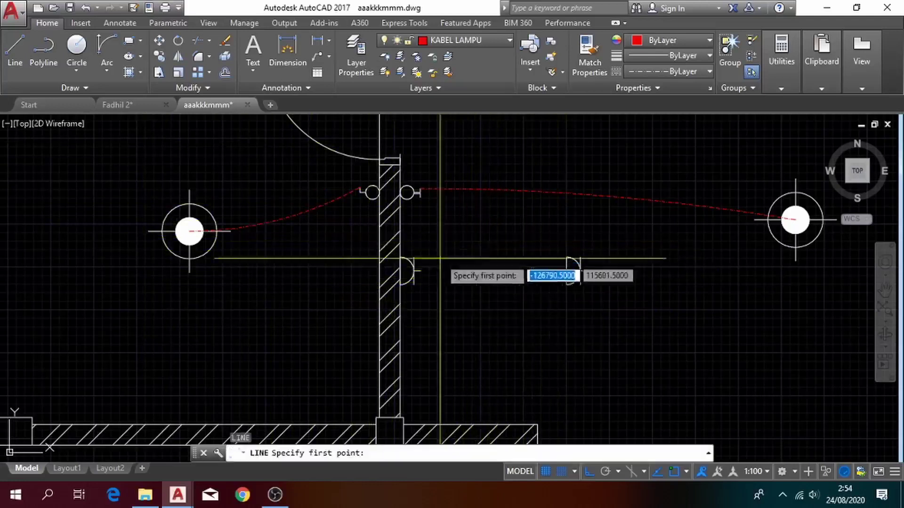
pyautogui.scroll(4, 393, 191)
pyautogui.click(358, 194)
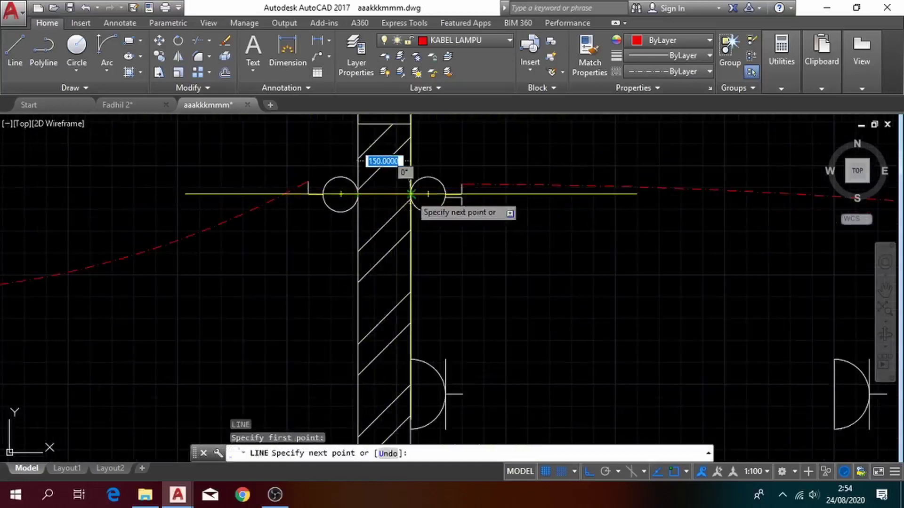
pyautogui.click(411, 194)
pyautogui.press('Escape')
# - Move the short line between the two back-to-back switches to the pln layer
pyautogui.click(387, 190)
pyautogui.click(386, 189)
pyautogui.click(382, 200)
pyautogui.click(376, 192)
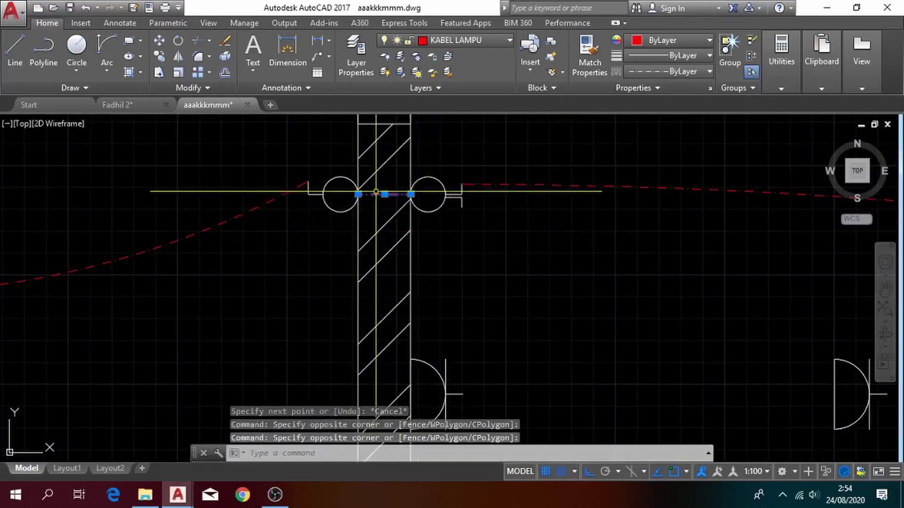
pyautogui.click(467, 41)
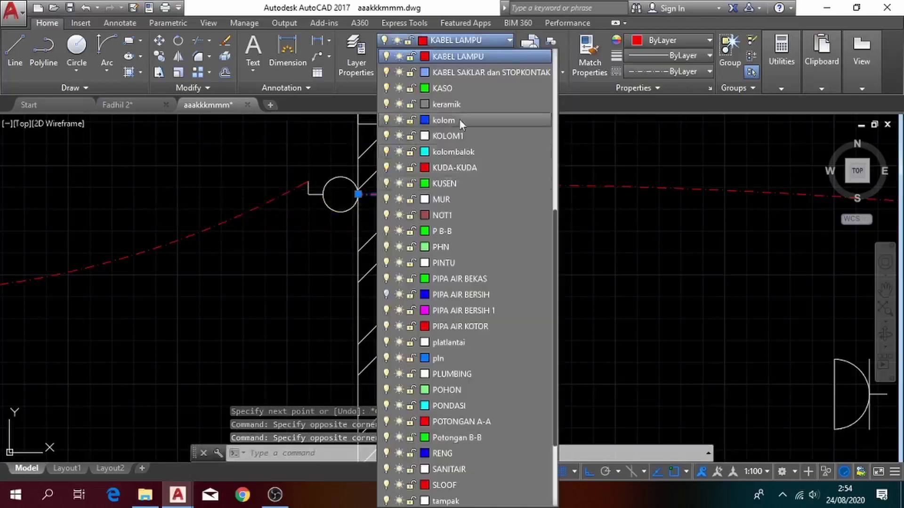
pyautogui.click(474, 357)
pyautogui.press('Escape')
pyautogui.scroll(2, 389, 209)
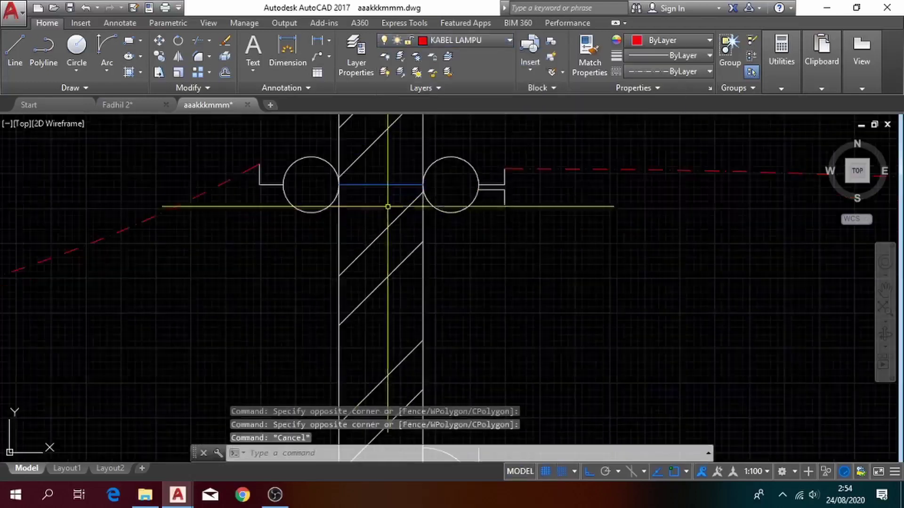
# - Make pln the current layer
pyautogui.click(382, 188)
pyautogui.click(382, 212)
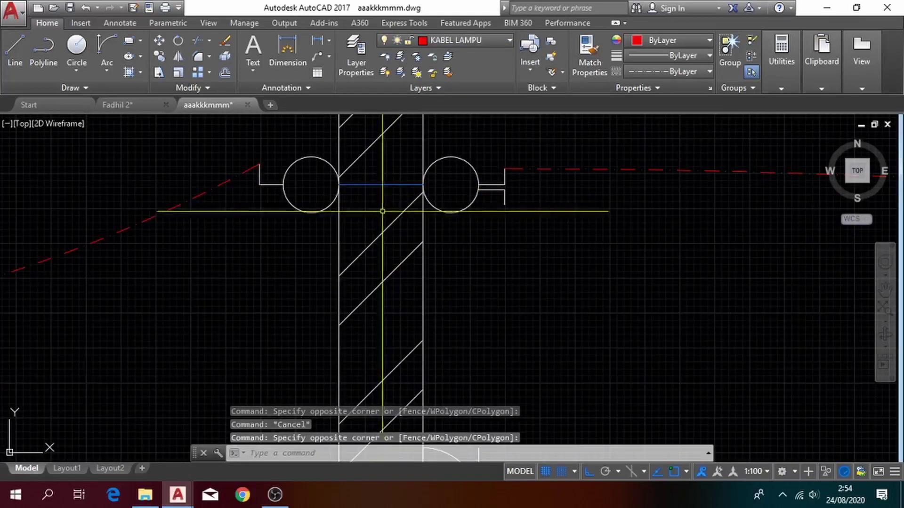
pyautogui.click(379, 182)
pyautogui.press('Escape')
pyautogui.write('l')
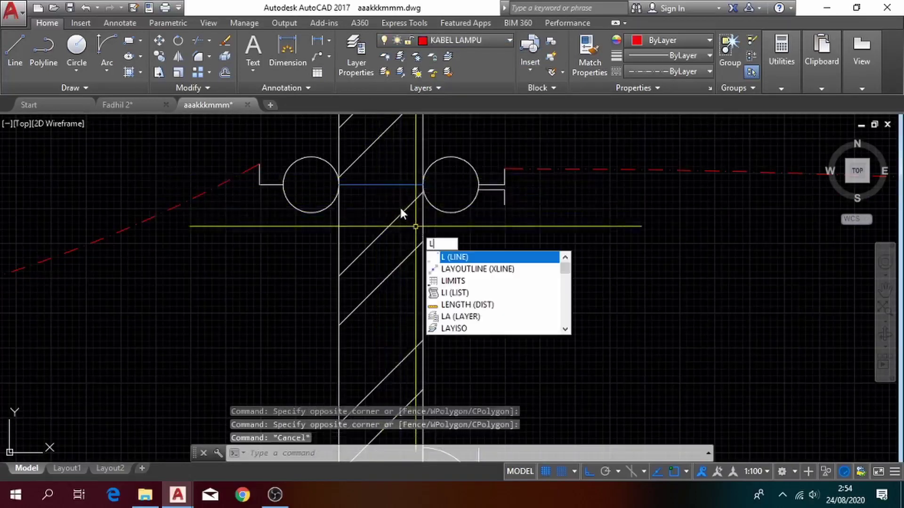
pyautogui.press('Escape')
pyautogui.click(480, 42)
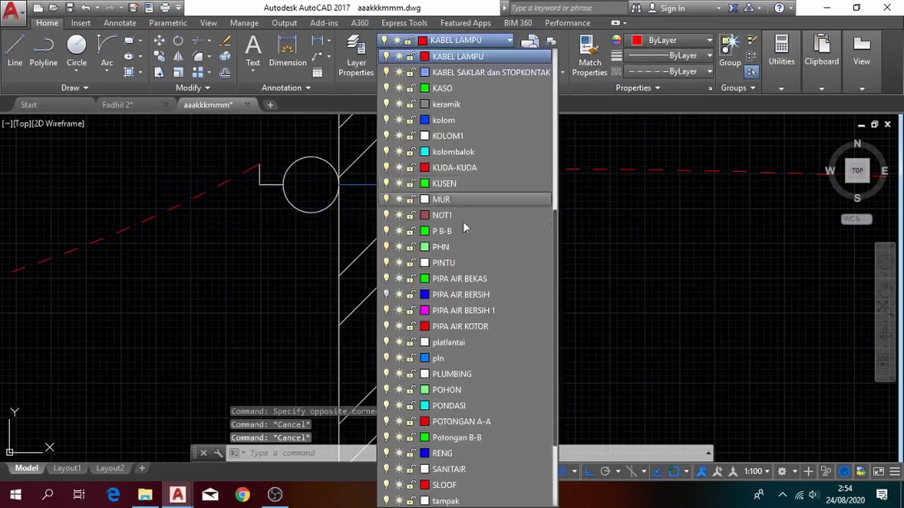
pyautogui.click(462, 359)
# - Draw a line from the midpoint of the switch-to-switch line down inside the wall to the socket's level, then across to the socket
pyautogui.write('l')
pyautogui.press('Return')
pyautogui.click(381, 185)
pyautogui.scroll(-3, 381, 185)
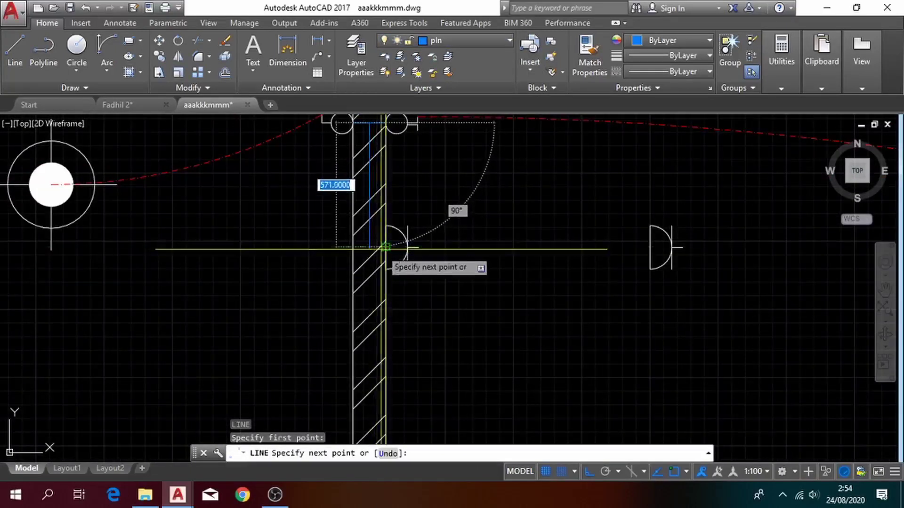
pyautogui.click(385, 248)
pyautogui.click(385, 248)
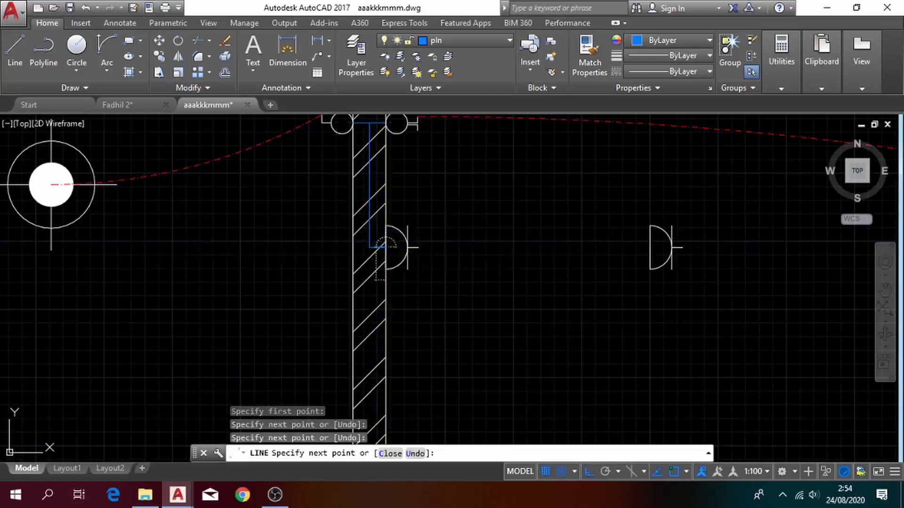
pyautogui.press('Return')
# - Draw a line from the wall socket back to the wall's middle and down inside the wall to the centre of the column at its lower end
pyautogui.press('Return')
pyautogui.click(386, 248)
pyautogui.click(370, 247)
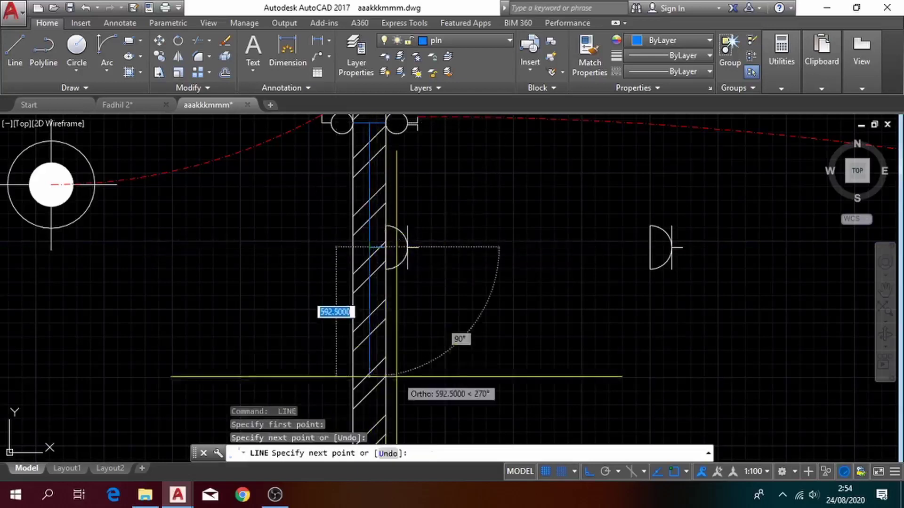
pyautogui.scroll(-5, 397, 376)
pyautogui.moveTo(395, 369); pyautogui.dragTo(358, 240, button='middle')
pyautogui.scroll(5, 367, 284)
pyautogui.click(321, 270)
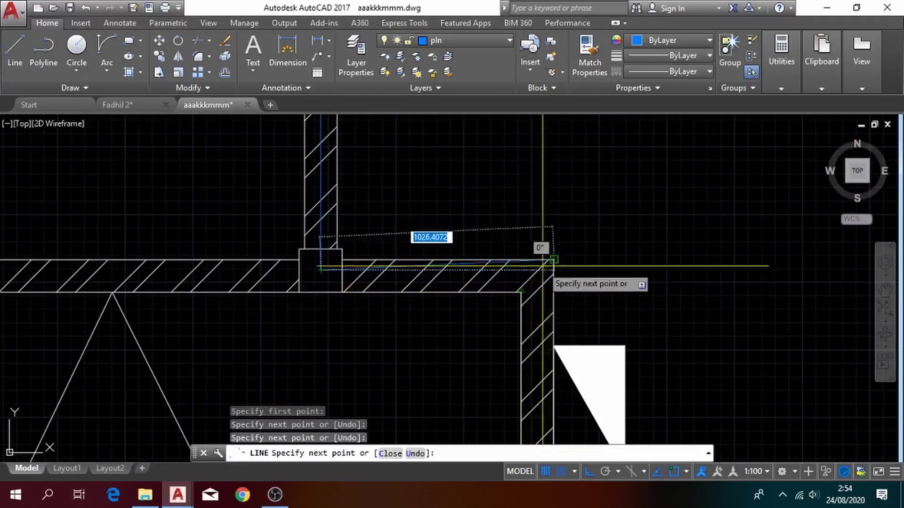
pyautogui.press('Escape')
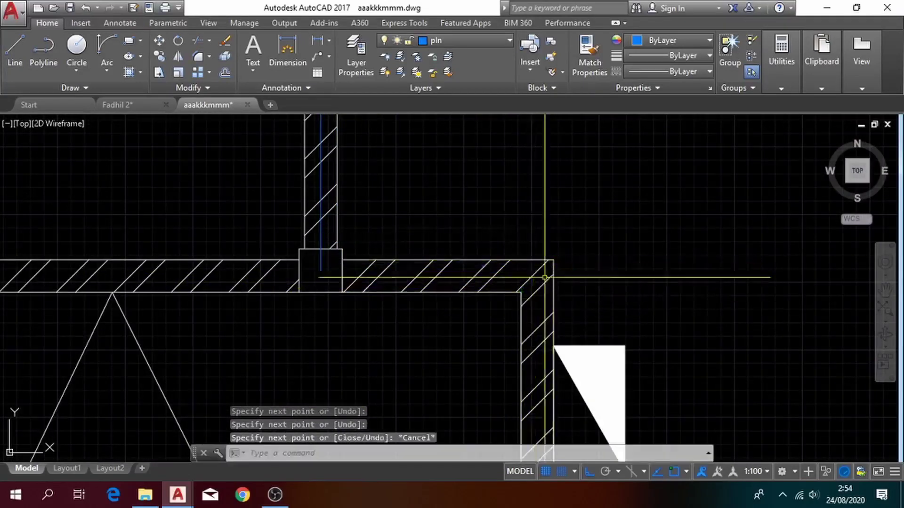
# - Draw a short horizontal line across the wall's thickness at the outer corner above the breaker box
pyautogui.write('l')
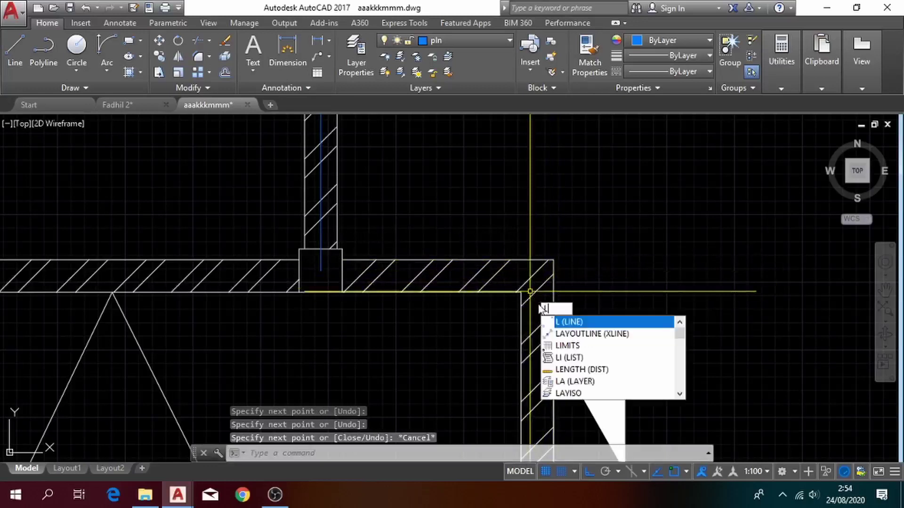
pyautogui.press('Return')
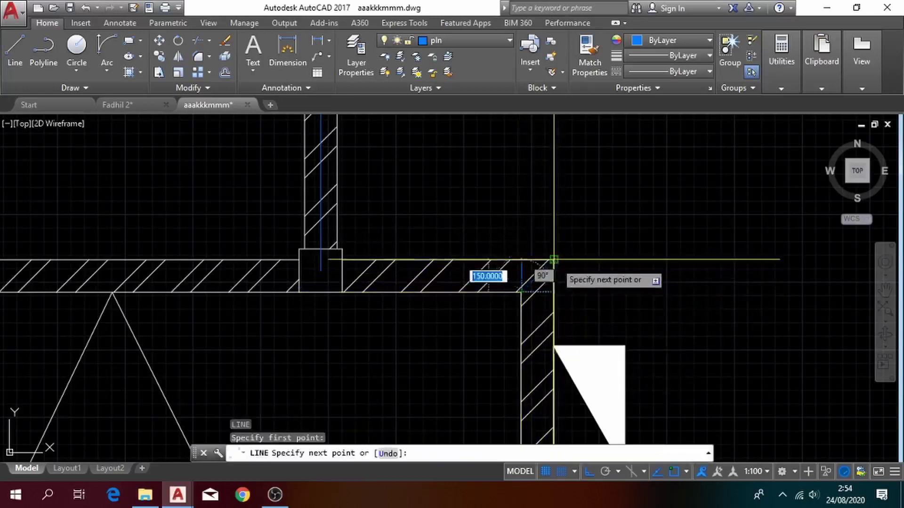
pyautogui.press('Escape')
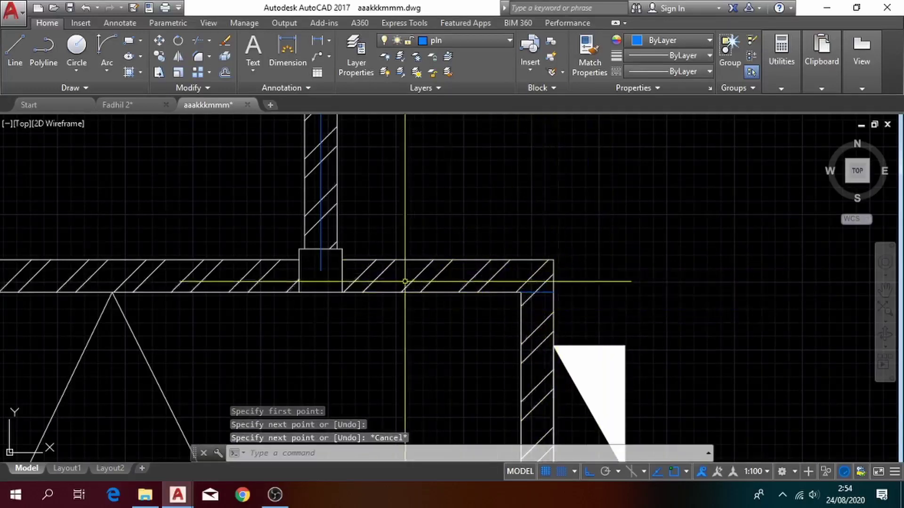
# - Draw a line from the column's centre through the wall to the outer corner, down to the breaker box's level, then across to the box
pyautogui.write('l')
pyautogui.press('Return')
pyautogui.click(321, 270)
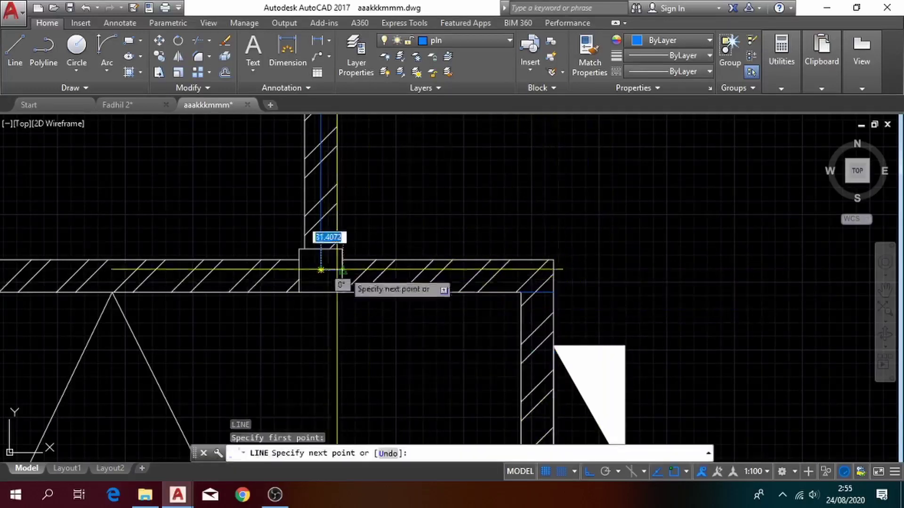
pyautogui.click(537, 270)
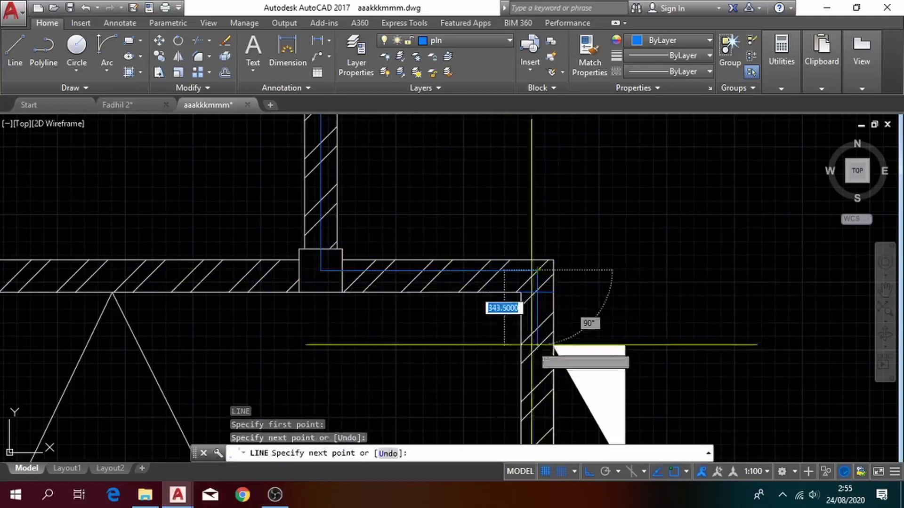
pyautogui.scroll(-2, 532, 345)
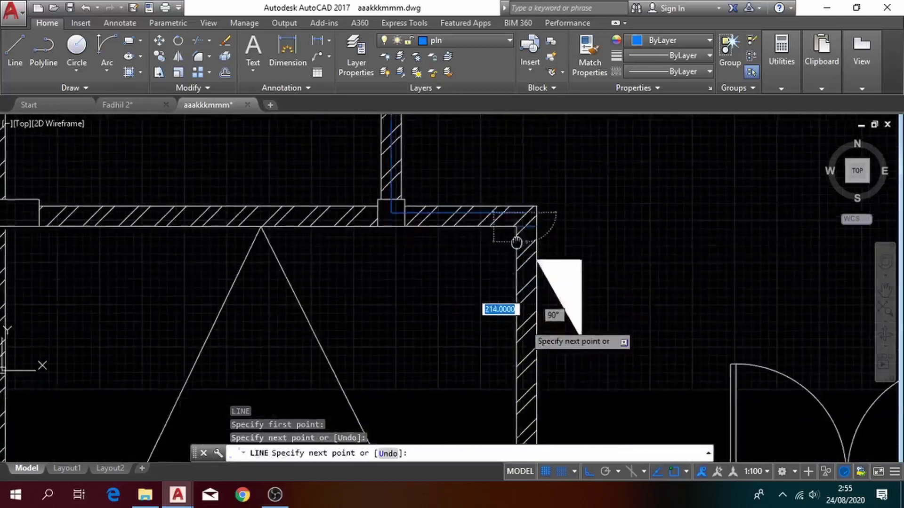
pyautogui.click(528, 298)
pyautogui.click(536, 298)
pyautogui.press('Escape')
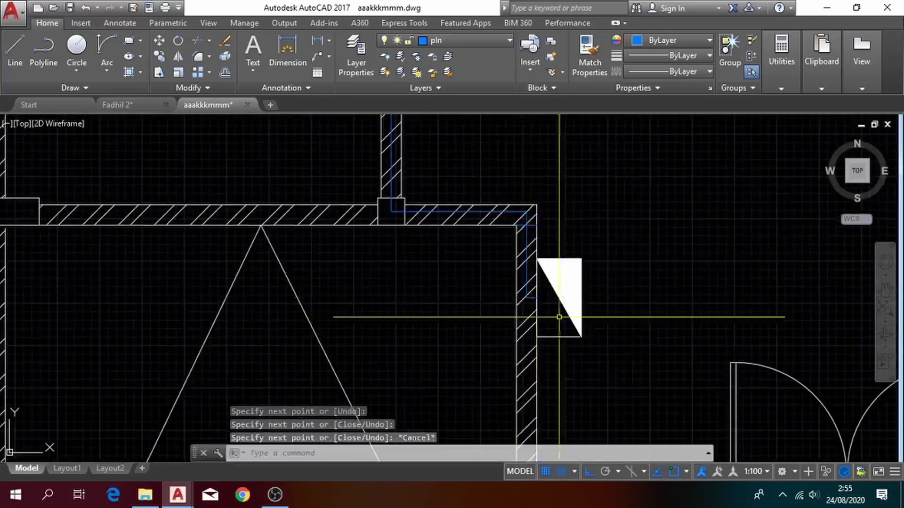
# - Draw a line from the switch-to-switch line up to the column above the door, along the upper wall, then up to the wall switch
pyautogui.scroll(-5, 513, 426)
pyautogui.scroll(2, 487, 332)
pyautogui.moveTo(486, 332); pyautogui.dragTo(481, 362, button='middle')
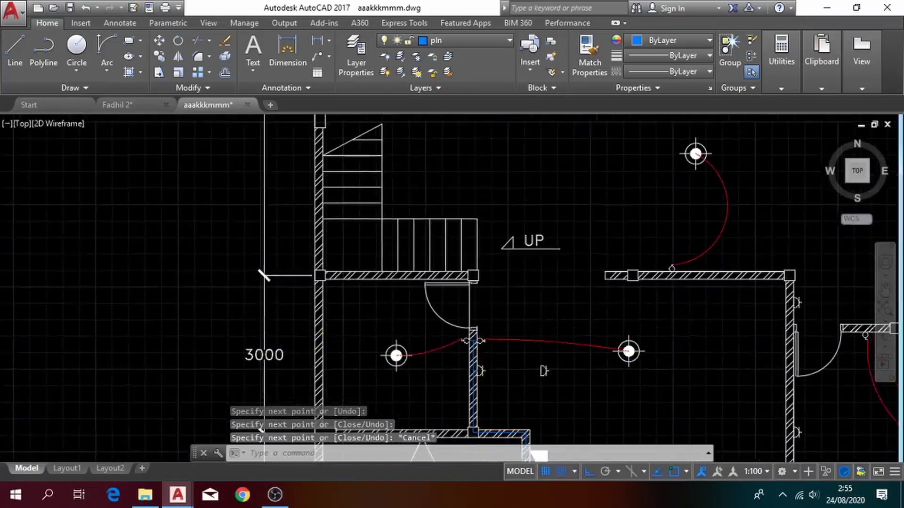
pyautogui.scroll(2, 482, 350)
pyautogui.press('space')
pyautogui.scroll(4, 485, 346)
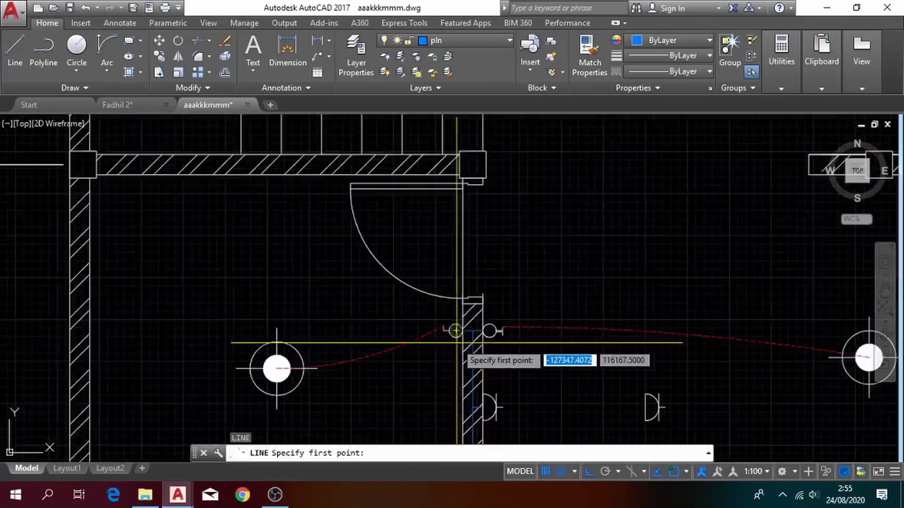
pyautogui.click(467, 336)
pyautogui.moveTo(481, 265); pyautogui.dragTo(457, 423, button='middle')
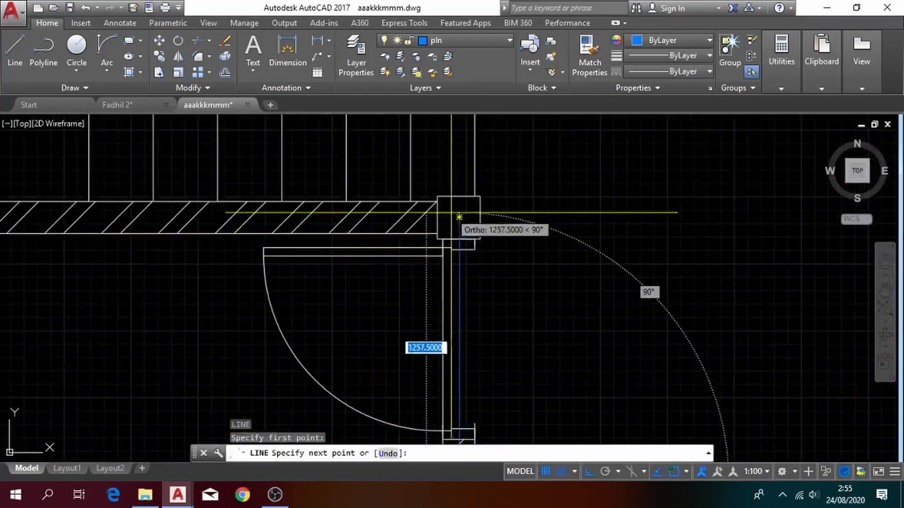
pyautogui.click(459, 219)
pyautogui.scroll(-4, 370, 198)
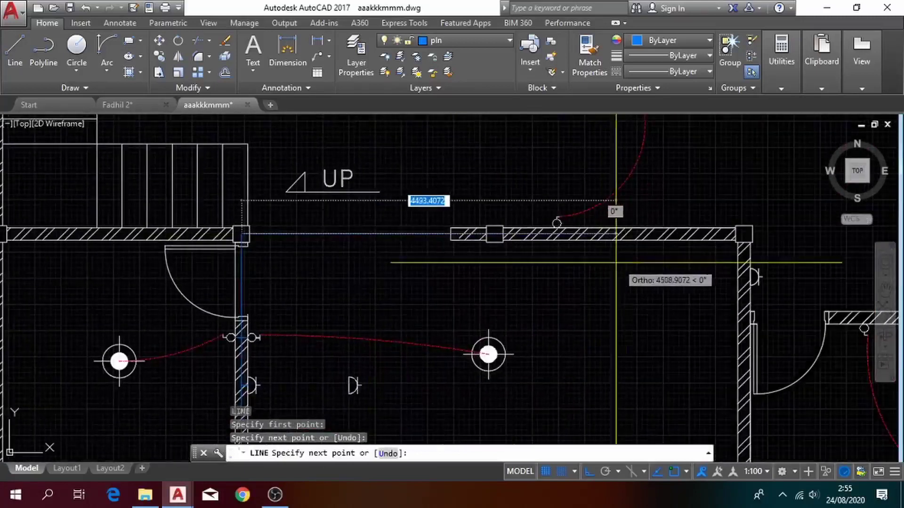
pyautogui.scroll(6, 560, 234)
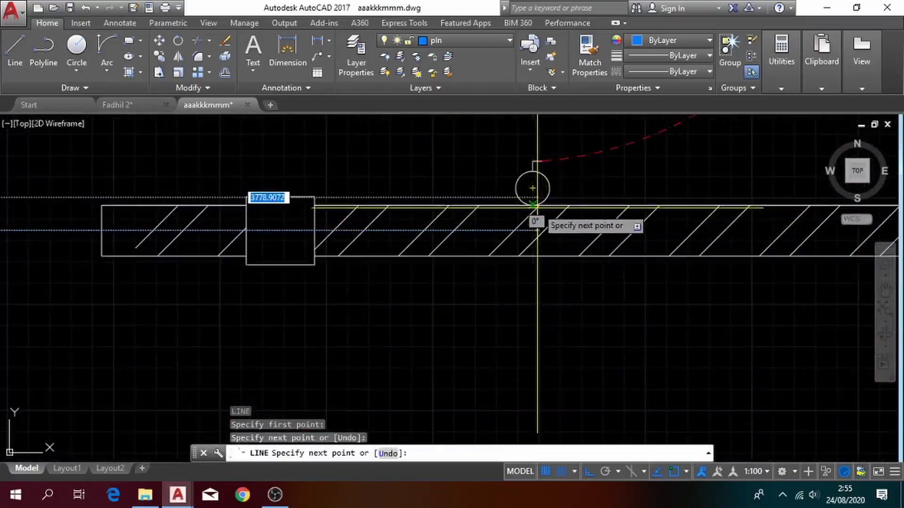
pyautogui.click(533, 230)
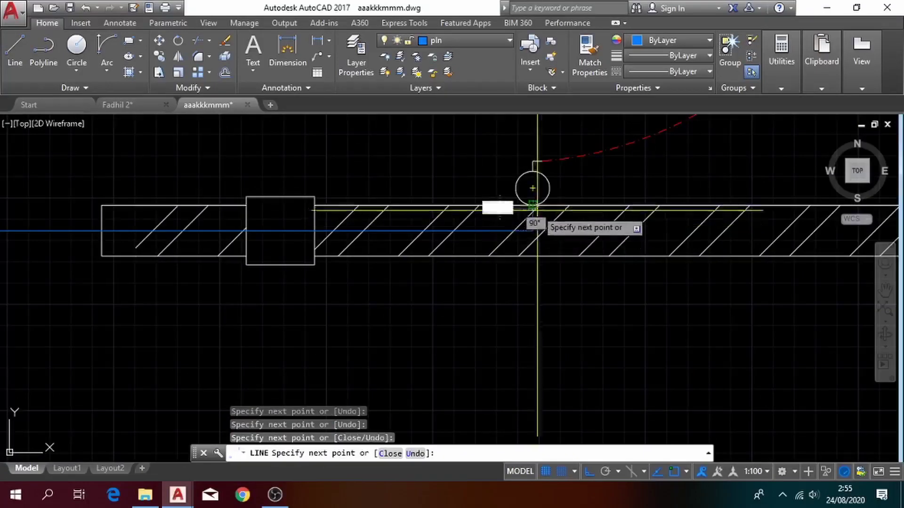
pyautogui.click(538, 210)
pyautogui.press('Escape')
# - Draw a line from the cable below the wall switch to the corner column's centre, then down inside the wall to the upper socket
pyautogui.press('Return')
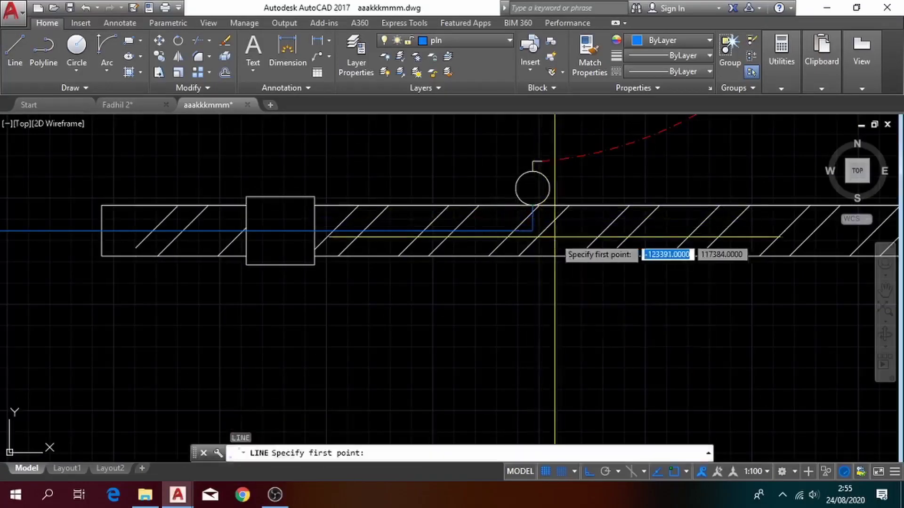
pyautogui.click(531, 234)
pyautogui.scroll(-4, 638, 244)
pyautogui.moveTo(637, 244); pyautogui.dragTo(235, 246, button='middle')
pyautogui.moveTo(478, 341); pyautogui.dragTo(494, 283, button='middle')
pyautogui.click(509, 181)
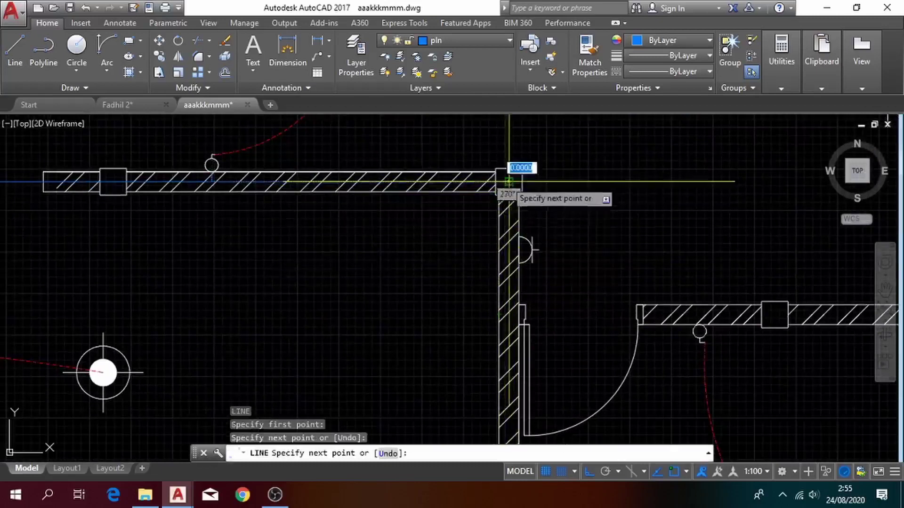
pyautogui.click(509, 250)
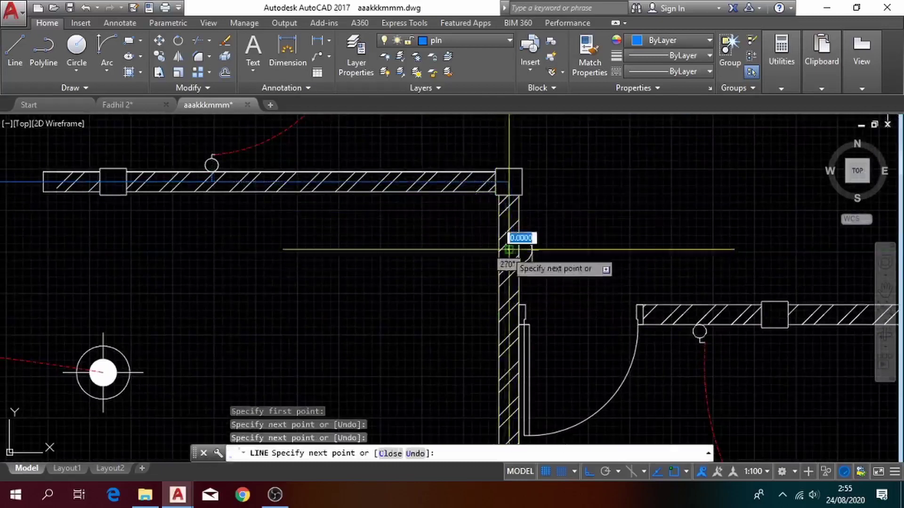
pyautogui.press('Escape')
# - Draw a line from the upper socket's cable end down inside the same wall to the lower socket
pyautogui.press('Return')
pyautogui.click(509, 249)
pyautogui.moveTo(519, 324); pyautogui.dragTo(490, 207, button='middle')
pyautogui.moveTo(486, 388); pyautogui.dragTo(451, 223, button='middle')
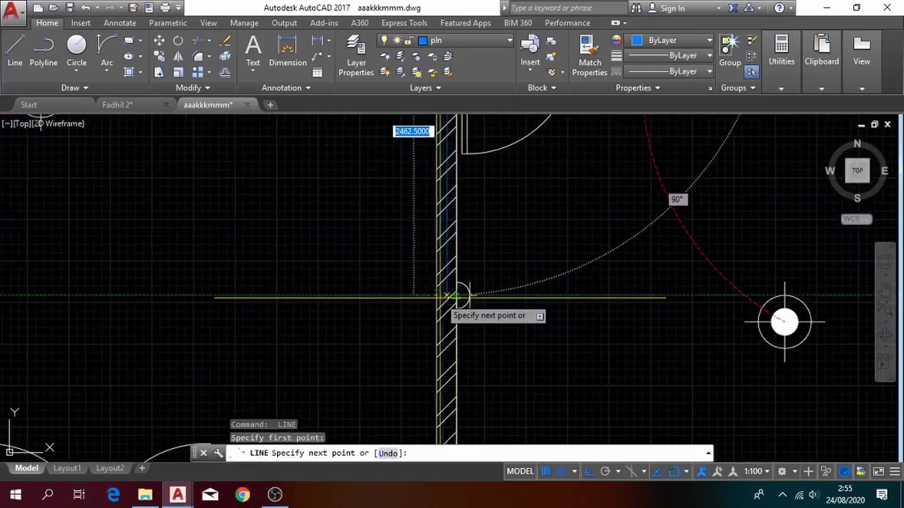
pyautogui.click(447, 296)
pyautogui.press('Escape')
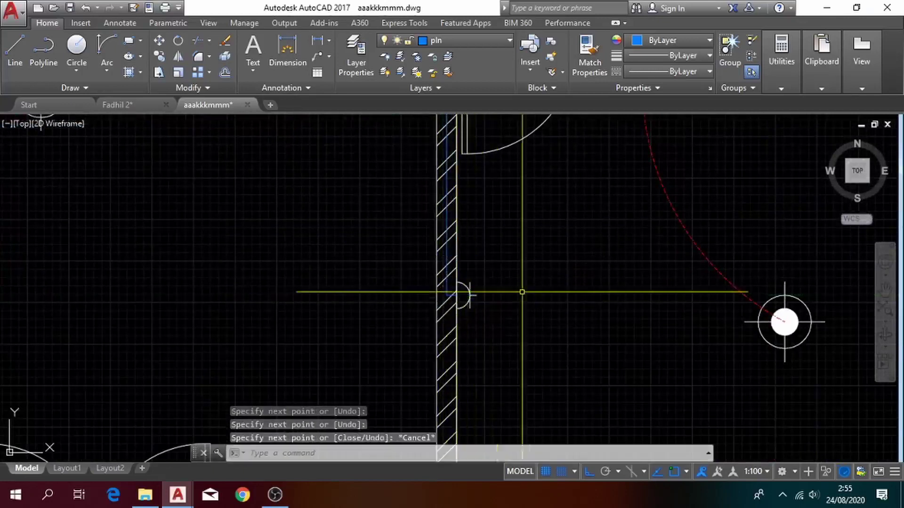
# - Draw a line from the vertical wall's cable across the door opening into the neighbouring room's wall, then down to that room's switch
pyautogui.scroll(-2, 523, 291)
pyautogui.moveTo(506, 328); pyautogui.dragTo(494, 389, button='middle')
pyautogui.write('l')
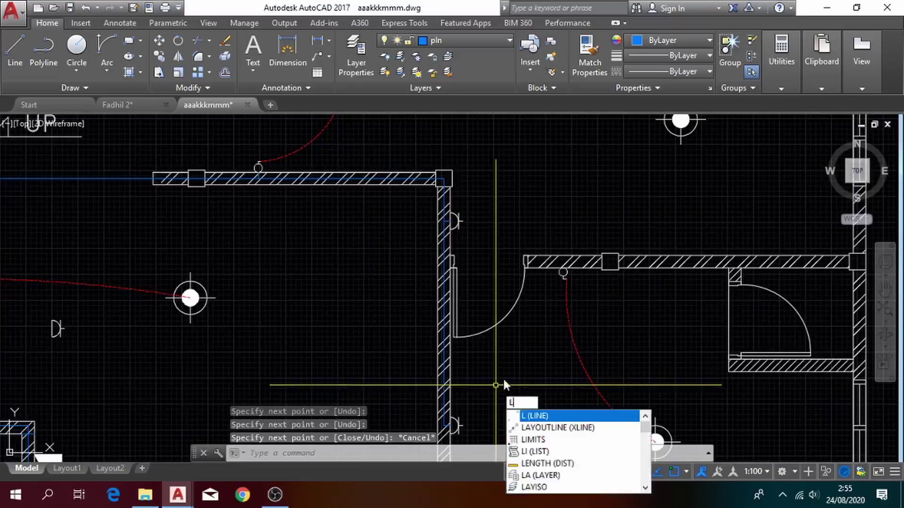
pyautogui.press('Return')
pyautogui.scroll(3, 456, 243)
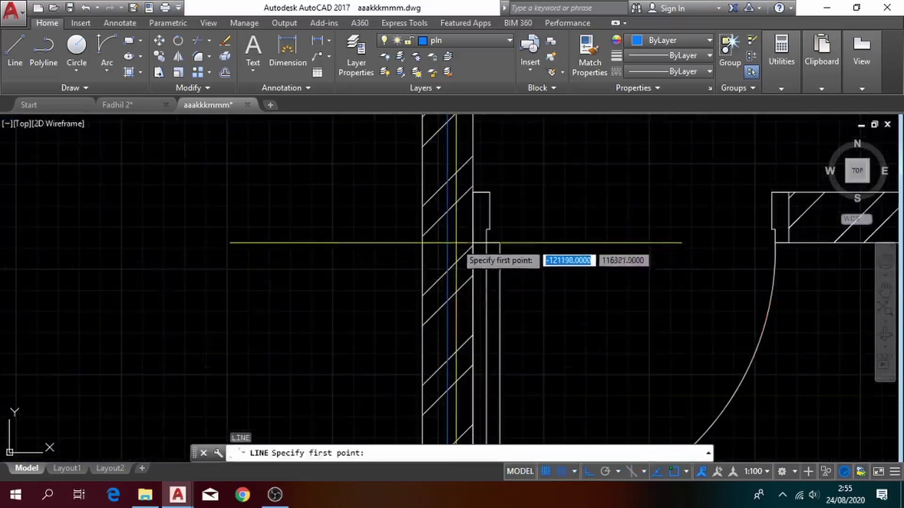
pyautogui.click(448, 217)
pyautogui.moveTo(562, 218); pyautogui.dragTo(94, 250, button='middle')
pyautogui.click(465, 255)
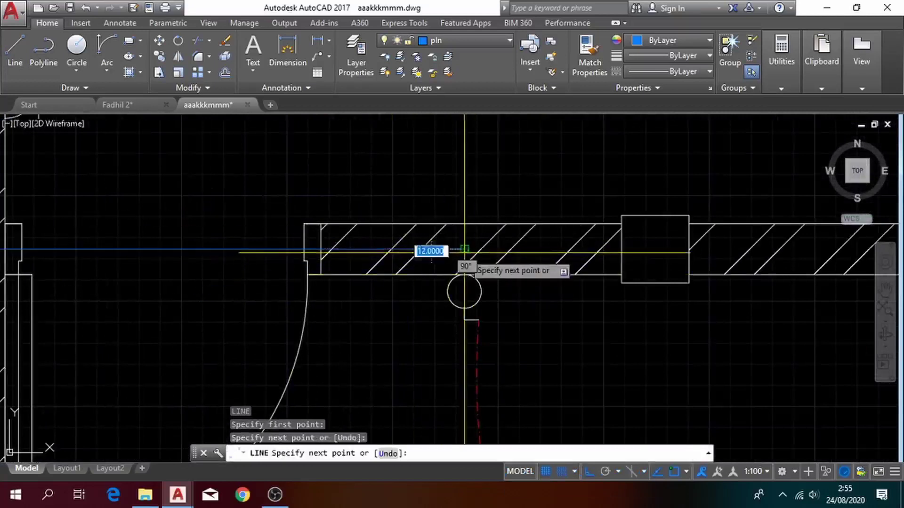
pyautogui.click(466, 277)
pyautogui.press('Escape')
# - Examine the cable runs, switches and lamps of the ground floor plan and the layout of the upper floor plan
pyautogui.scroll(-10, 541, 272)
pyautogui.moveTo(540, 272); pyautogui.dragTo(544, 282, button='middle')
pyautogui.scroll(2, 333, 274)
pyautogui.scroll(2, 333, 274)
pyautogui.scroll(-6, 320, 256)
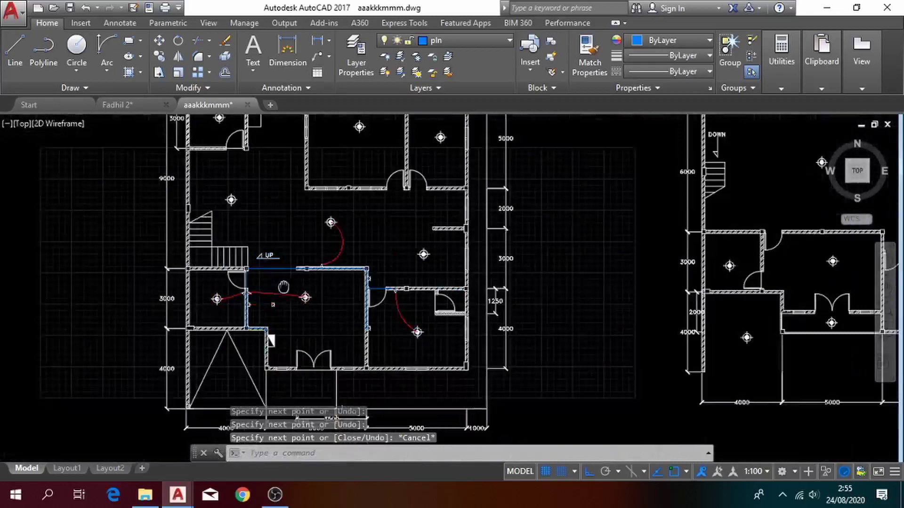
pyautogui.moveTo(317, 240); pyautogui.dragTo(317, 246, button='middle')
pyautogui.scroll(-2, 386, 386)
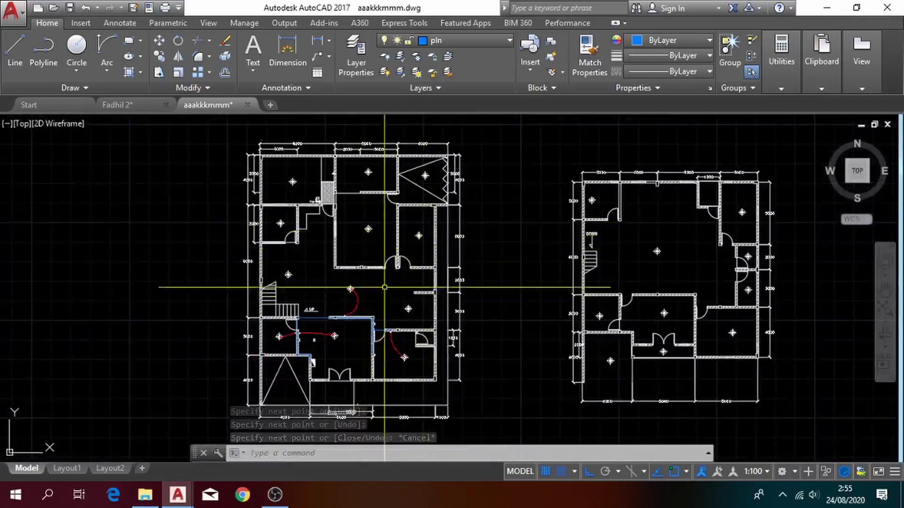
pyautogui.scroll(8, 301, 337)
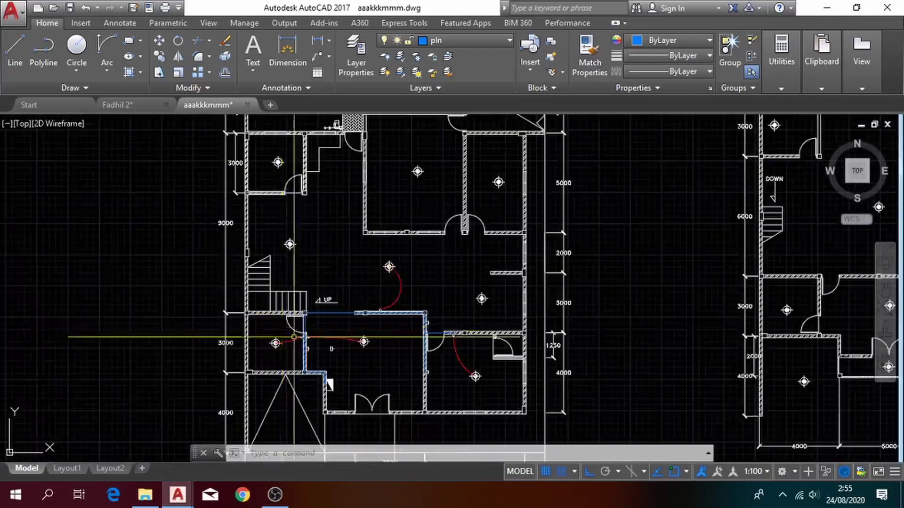
pyautogui.scroll(2, 299, 337)
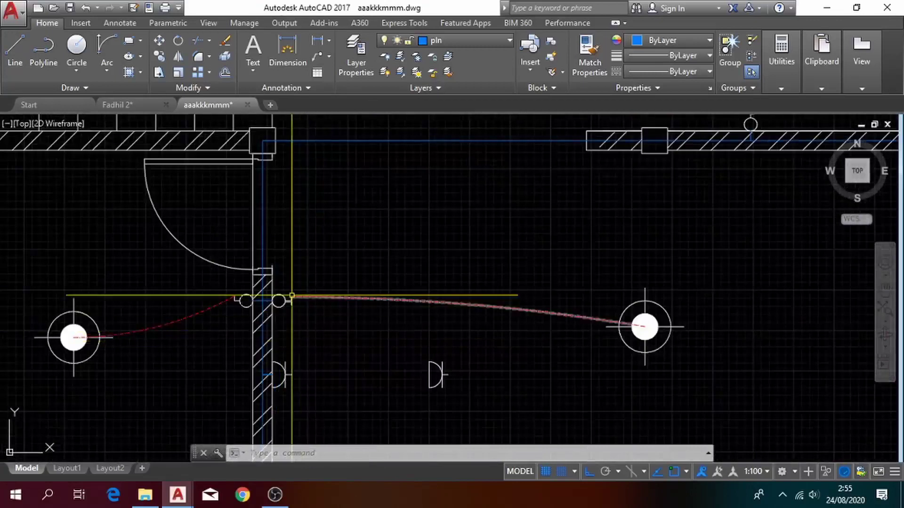
pyautogui.scroll(-6, 394, 337)
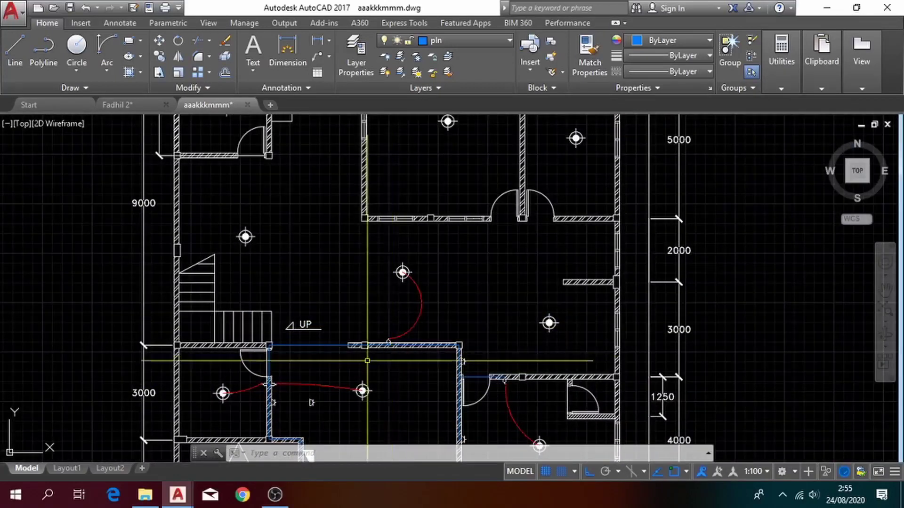
pyautogui.scroll(-2, 778, 360)
pyautogui.moveTo(726, 354)
pyautogui.mouseDown(button='middle')
pyautogui.moveTo(290, 335)
pyautogui.moveTo(192, 318)
pyautogui.mouseUp(button='middle')
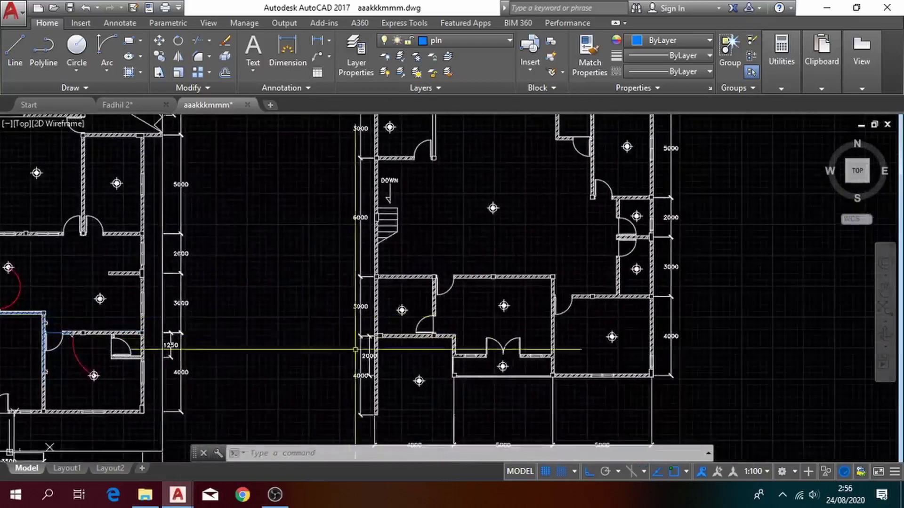
# - Copy the spare socket symbol from its flat side's midpoint to the upper floor plan, on the wall just above the double door's wall
pyautogui.moveTo(427, 352); pyautogui.dragTo(769, 234, button='middle')
pyautogui.scroll(6, 289, 224)
pyautogui.moveTo(268, 229)
pyautogui.mouseDown(button='middle')
pyautogui.moveTo(260, 239)
pyautogui.moveTo(485, 302)
pyautogui.mouseUp(button='middle')
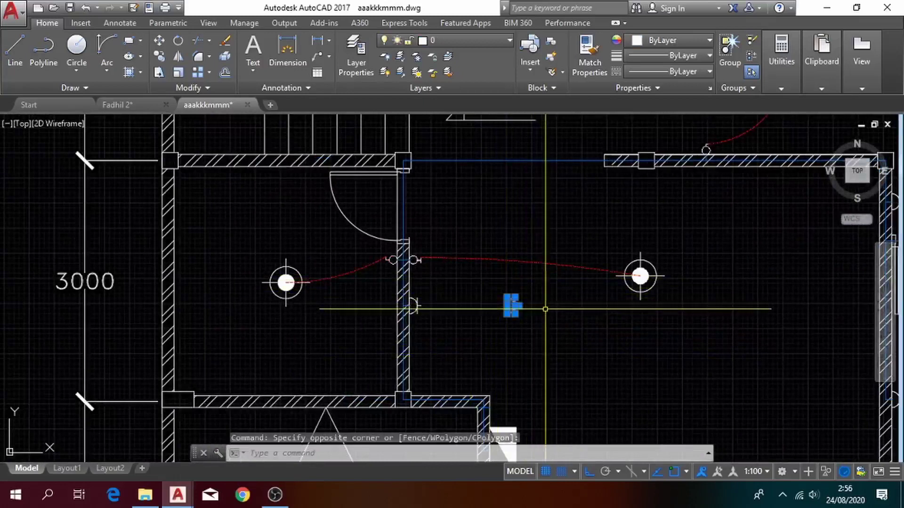
pyautogui.write('o')
pyautogui.press('Return')
pyautogui.scroll(3, 523, 283)
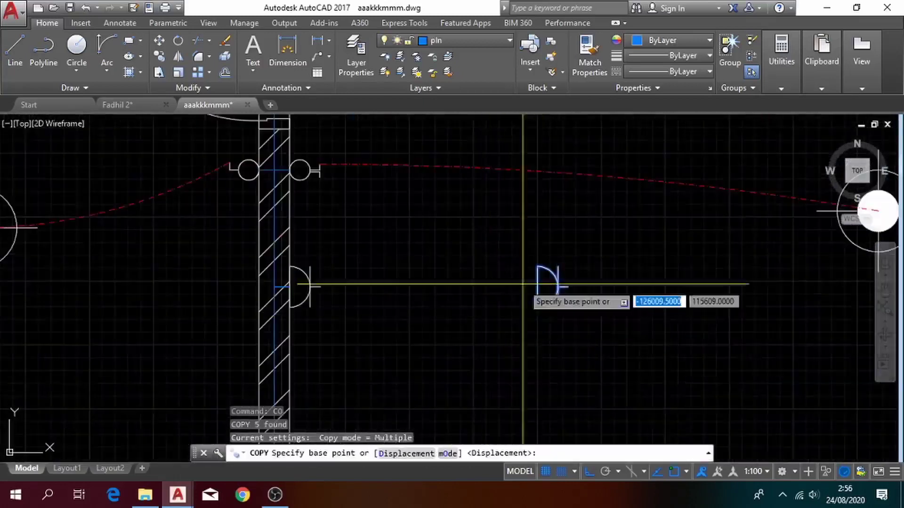
pyautogui.click(538, 286)
pyautogui.scroll(-4, 552, 287)
pyautogui.moveTo(602, 288); pyautogui.dragTo(14, 325, button='middle')
pyautogui.scroll(-2, 14, 325)
pyautogui.moveTo(633, 283); pyautogui.dragTo(28, 325, button='middle')
pyautogui.scroll(-2, 5, 365)
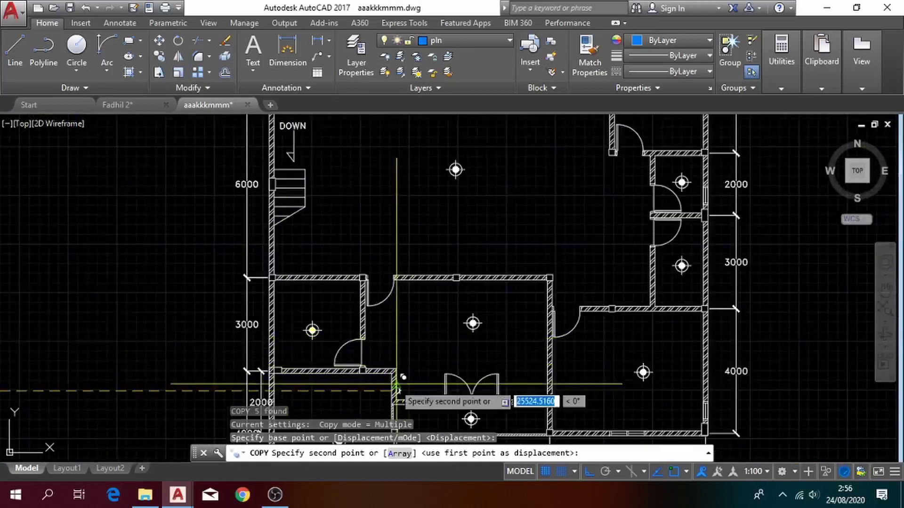
pyautogui.scroll(5, 397, 386)
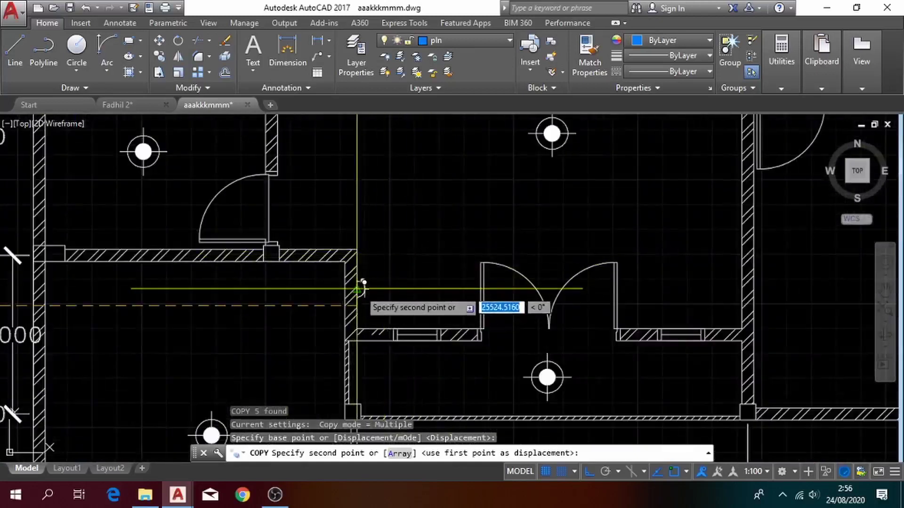
pyautogui.scroll(2, 441, 285)
# - Place further copies of the socket on the upper floor's walls, including one below the middle room's upper door, and finish copying
pyautogui.moveTo(461, 280); pyautogui.dragTo(516, 405, button='middle')
pyautogui.scroll(-8, 313, 397)
pyautogui.moveTo(189, 252); pyautogui.dragTo(269, 360, button='middle')
pyautogui.scroll(8, 287, 323)
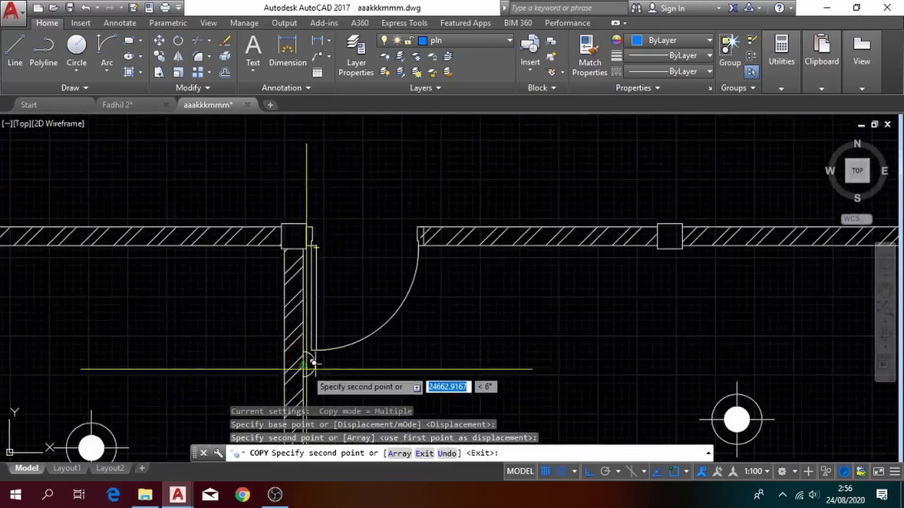
pyautogui.moveTo(355, 373); pyautogui.dragTo(312, 317, button='middle')
pyautogui.scroll(-10, 311, 316)
pyautogui.moveTo(414, 348); pyautogui.dragTo(344, 318, button='middle')
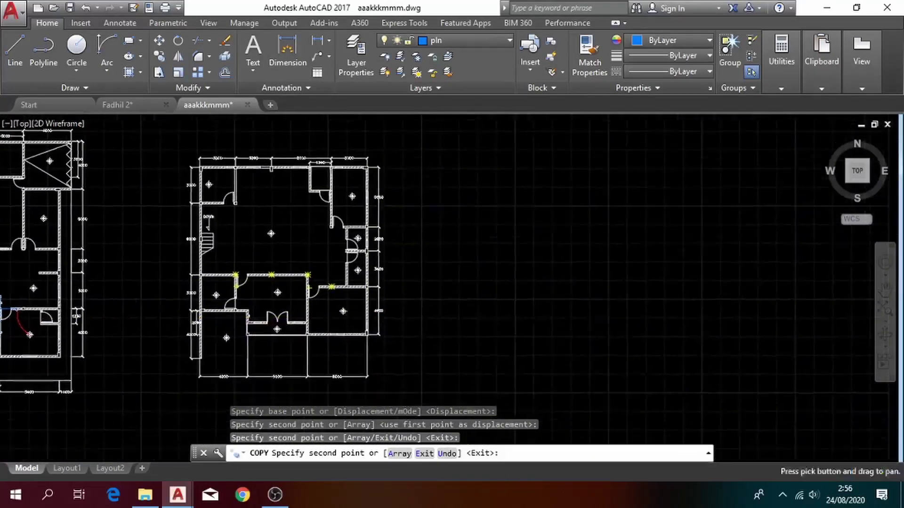
pyautogui.scroll(6, 319, 318)
pyautogui.scroll(-2, 416, 422)
pyautogui.moveTo(331, 264); pyautogui.dragTo(417, 416, button='middle')
pyautogui.press('Escape')
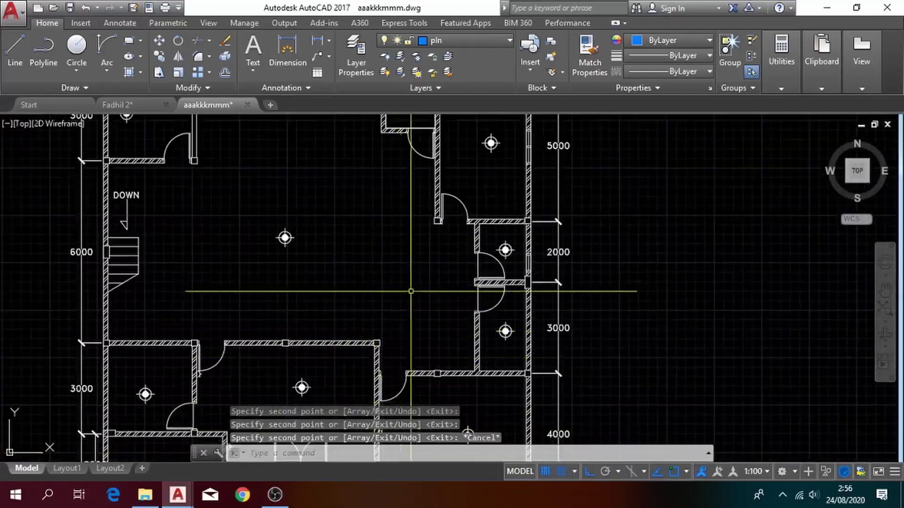
pyautogui.scroll(-10, 404, 302)
pyautogui.scroll(12, 354, 320)
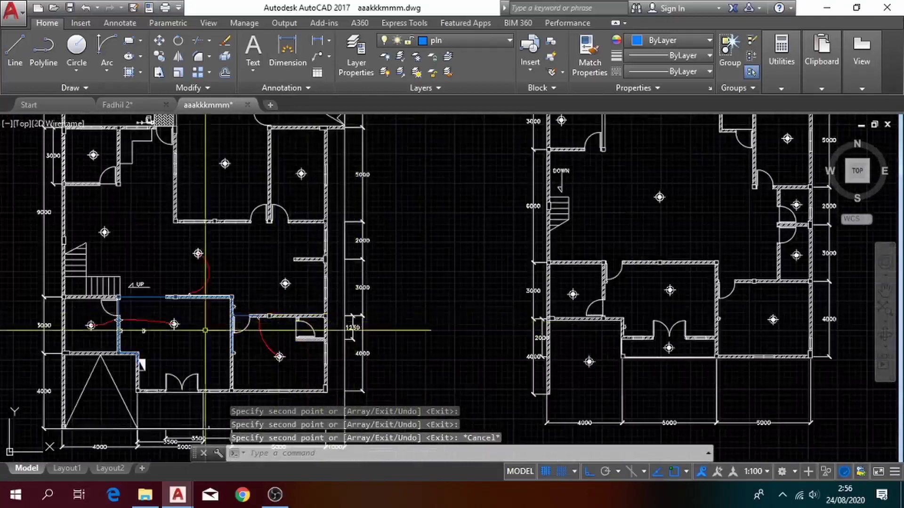
# - Copy the middle room's two-way switch symbol from the ground floor onto the upper floor's middle room wall, just above the adjoining small room's door
pyautogui.scroll(4, 507, 357)
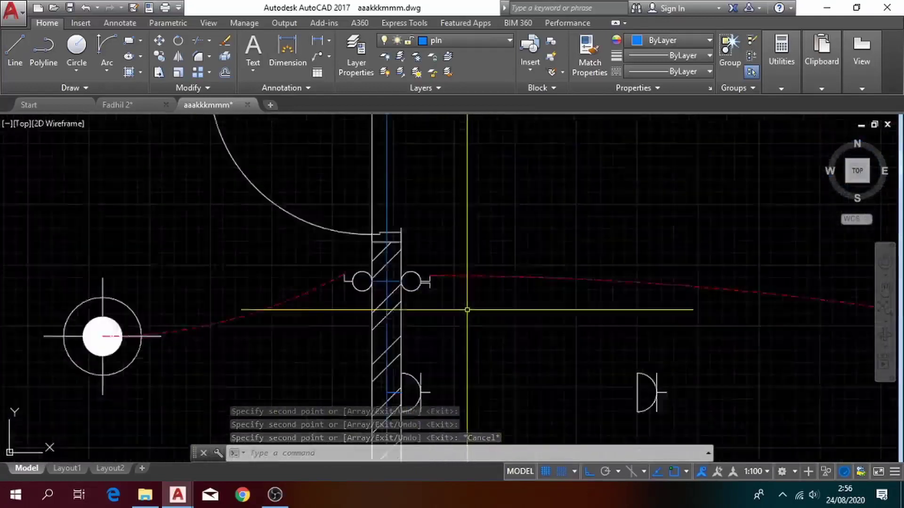
pyautogui.click(359, 242)
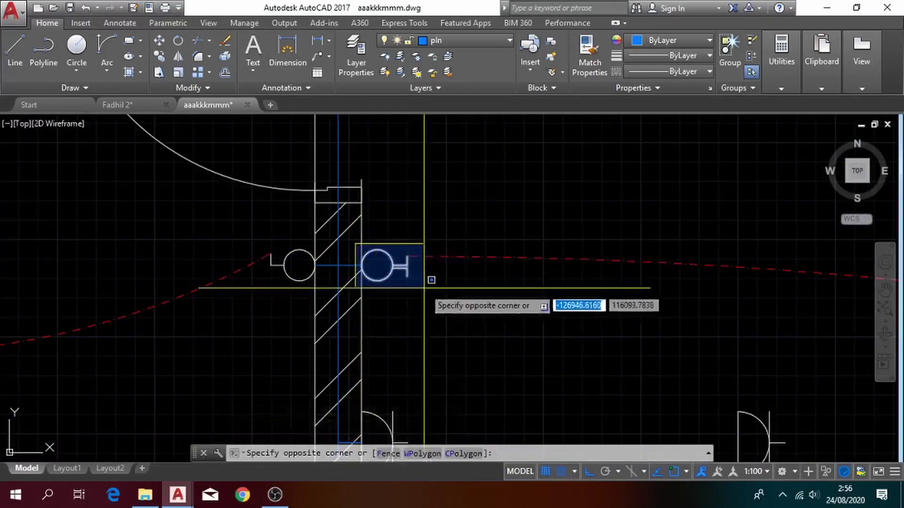
pyautogui.click(430, 286)
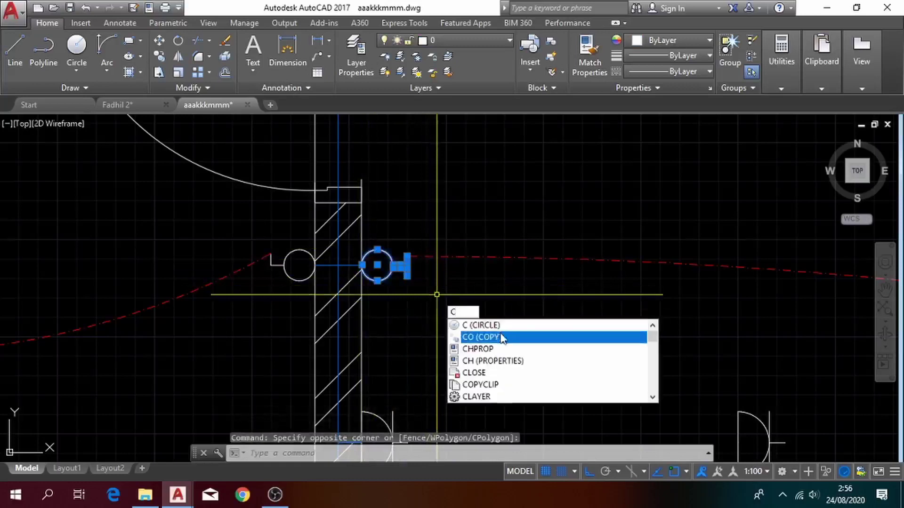
pyautogui.click(502, 339)
pyautogui.click(362, 273)
pyautogui.scroll(-8, 519, 278)
pyautogui.moveTo(519, 278); pyautogui.dragTo(166, 283, button='middle')
pyautogui.moveTo(587, 324); pyautogui.dragTo(29, 262, button='middle')
pyautogui.moveTo(181, 236); pyautogui.dragTo(267, 390, button='middle')
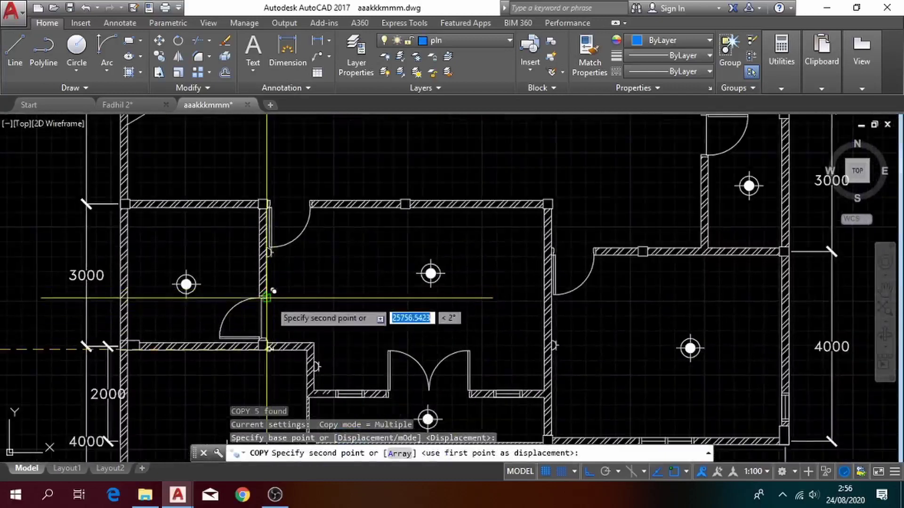
pyautogui.scroll(5, 277, 280)
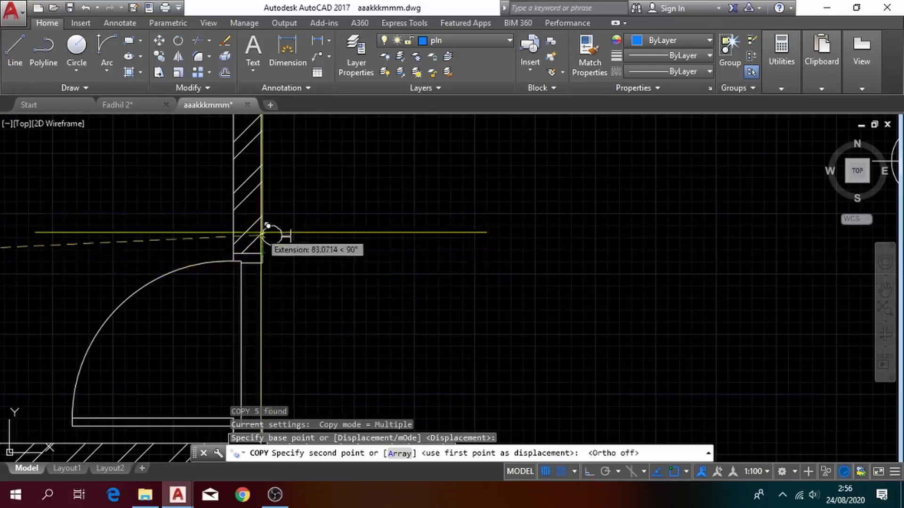
pyautogui.click(270, 205)
# - Place further switch copies on the upper floor in the 4000 room beside its door and in the 3000 small room, and finish copying
pyautogui.moveTo(306, 236); pyautogui.dragTo(485, 323, button='middle')
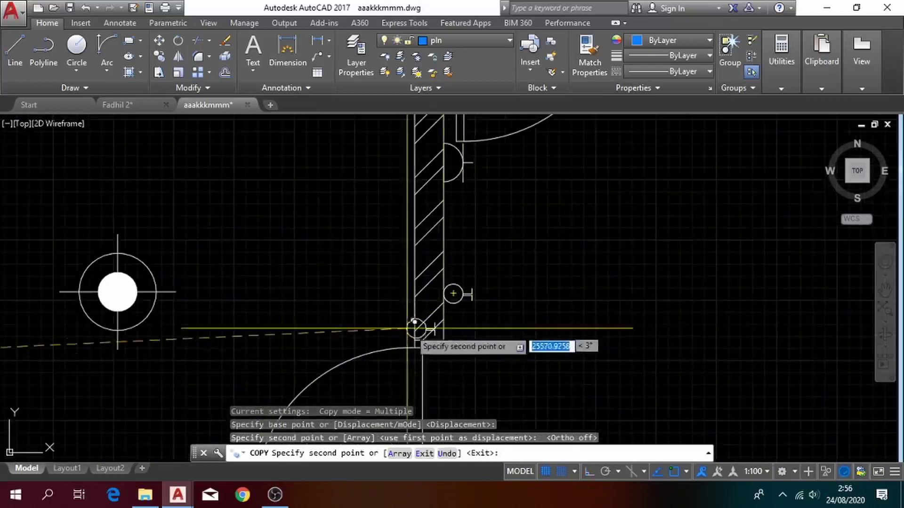
pyautogui.scroll(-4, 415, 325)
pyautogui.scroll(3, 279, 232)
pyautogui.moveTo(279, 233)
pyautogui.mouseDown(button='middle')
pyautogui.moveTo(319, 394)
pyautogui.moveTo(367, 454)
pyautogui.mouseUp(button='middle')
pyautogui.click(245, 353)
pyautogui.scroll(-2, 283, 340)
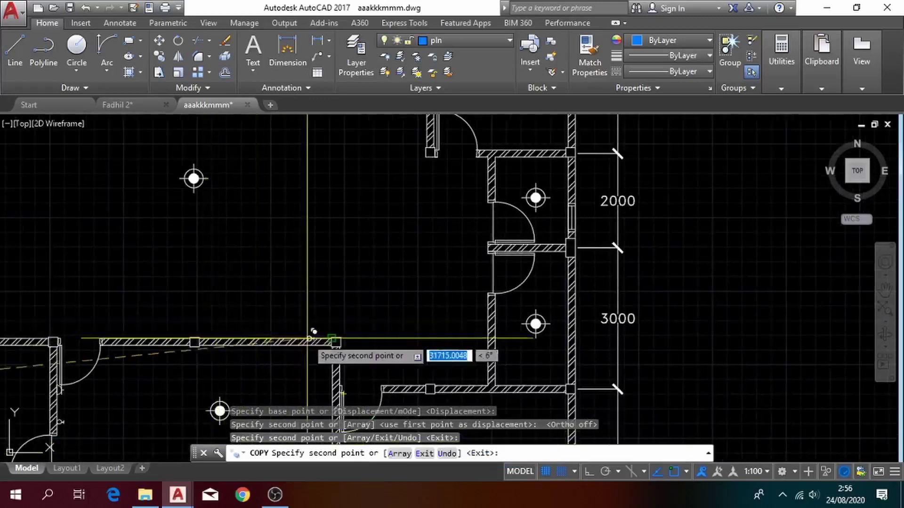
pyautogui.moveTo(501, 337); pyautogui.dragTo(402, 331, button='middle')
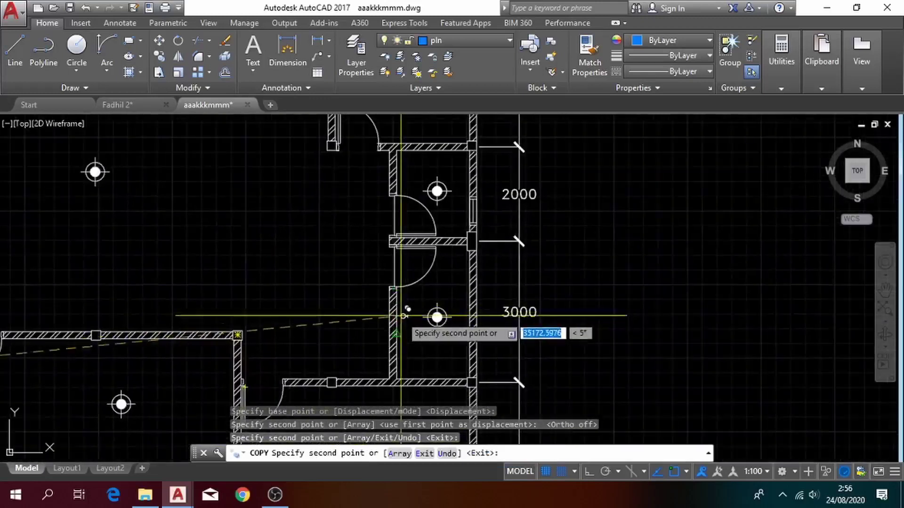
pyautogui.click(403, 316)
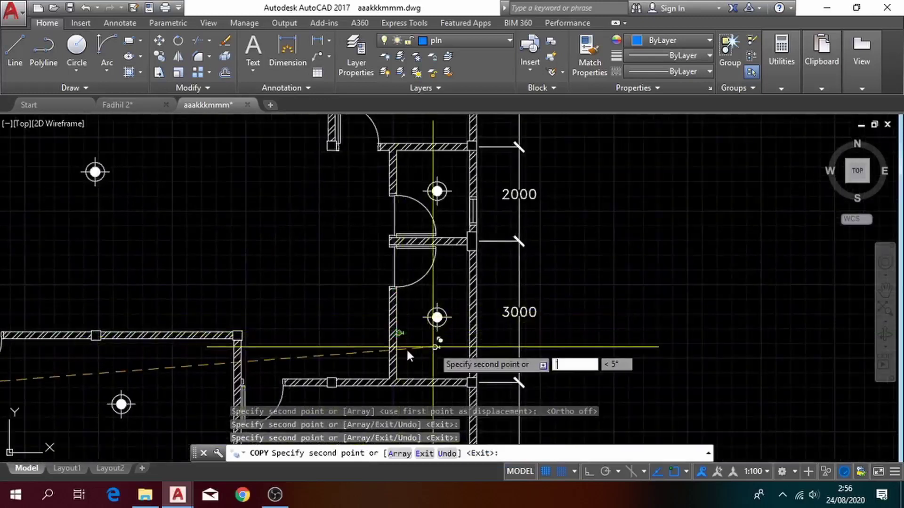
pyautogui.press('Escape')
# - Examine the ground floor's cable runs against the upper floor's lamps, switches and sockets
pyautogui.scroll(-8, 449, 241)
pyautogui.scroll(8, 289, 262)
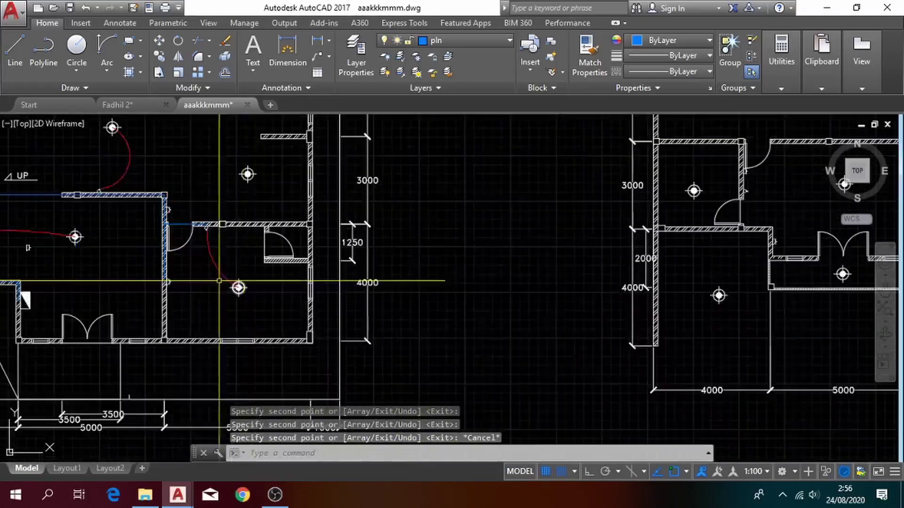
pyautogui.scroll(-6, 196, 260)
pyautogui.moveTo(338, 288); pyautogui.dragTo(319, 269, button='middle')
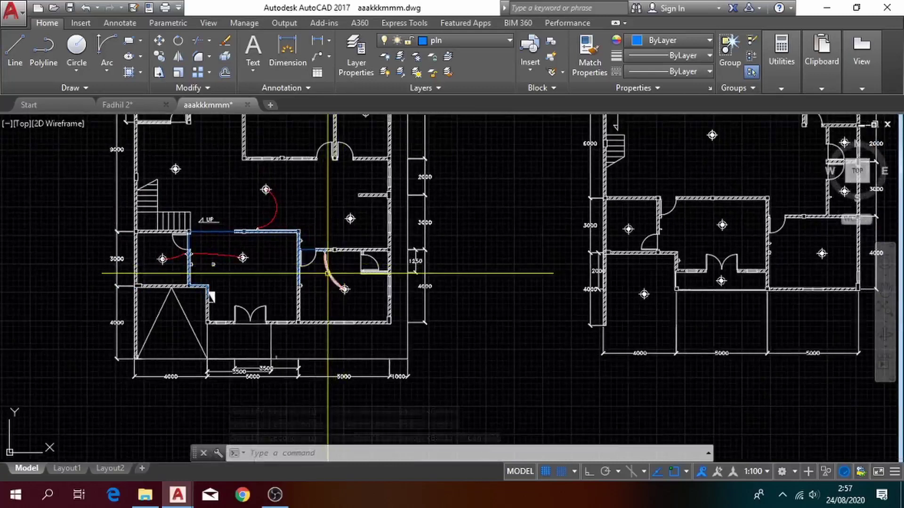
pyautogui.moveTo(440, 267); pyautogui.dragTo(188, 245, button='middle')
pyautogui.scroll(1, 188, 245)
pyautogui.scroll(-3, 188, 238)
pyautogui.scroll(3, 332, 249)
pyautogui.scroll(-1, 377, 178)
# - Draw pln cable lines inside the upper middle room's wall from socket and switch across the door opening and along to the wall corner
pyautogui.scroll(5, 376, 178)
pyautogui.moveTo(222, 262); pyautogui.dragTo(301, 260, button='middle')
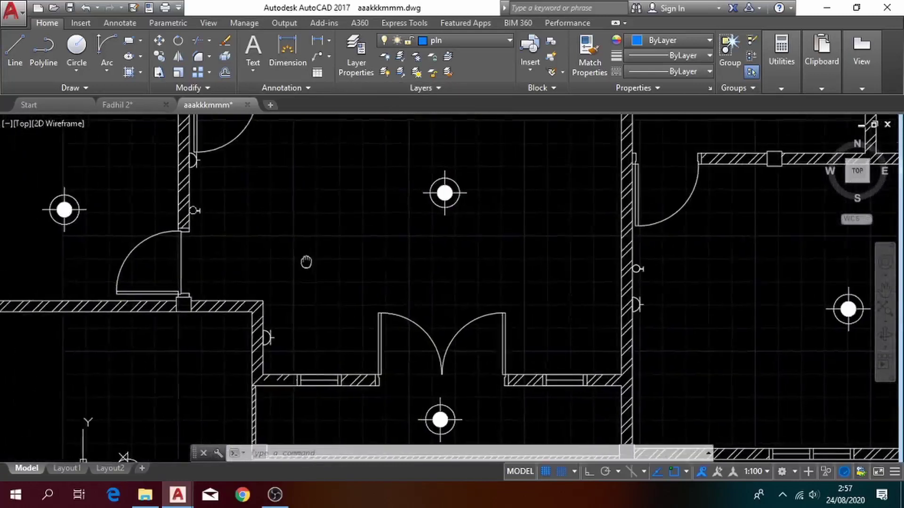
pyautogui.write('l')
pyautogui.press('Return')
pyautogui.press('Escape')
# - Delete the short helper line across the wall at the upper middle room's corner, near the cable's end
pyautogui.scroll(-6, 503, 234)
pyautogui.moveTo(502, 234); pyautogui.dragTo(495, 207, button='middle')
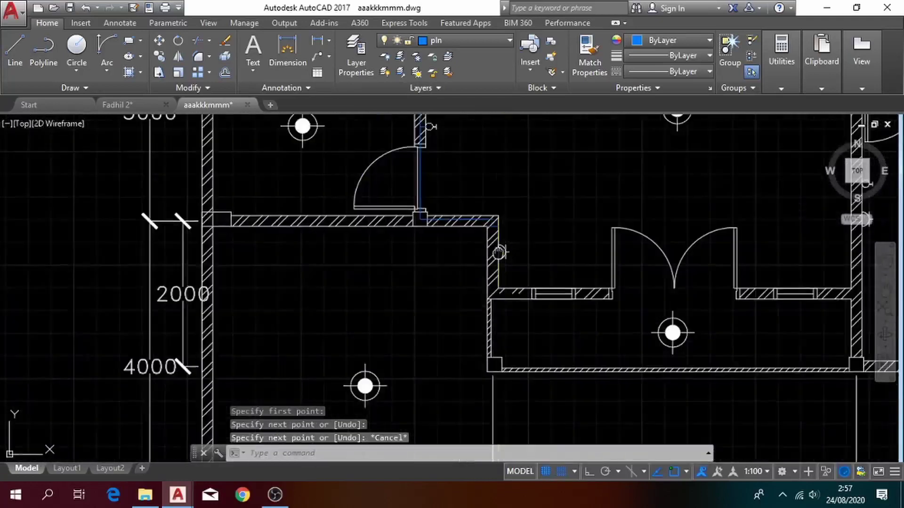
pyautogui.scroll(8, 471, 329)
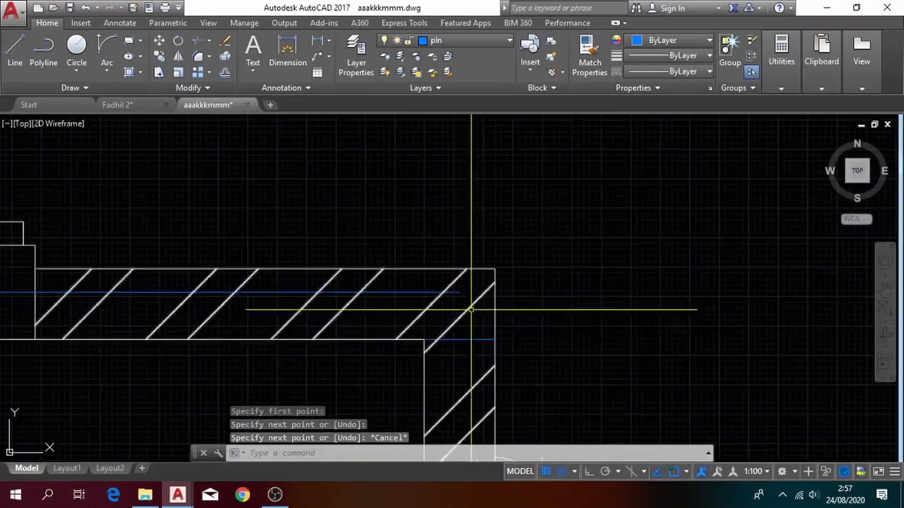
pyautogui.click(471, 348)
pyautogui.click(468, 330)
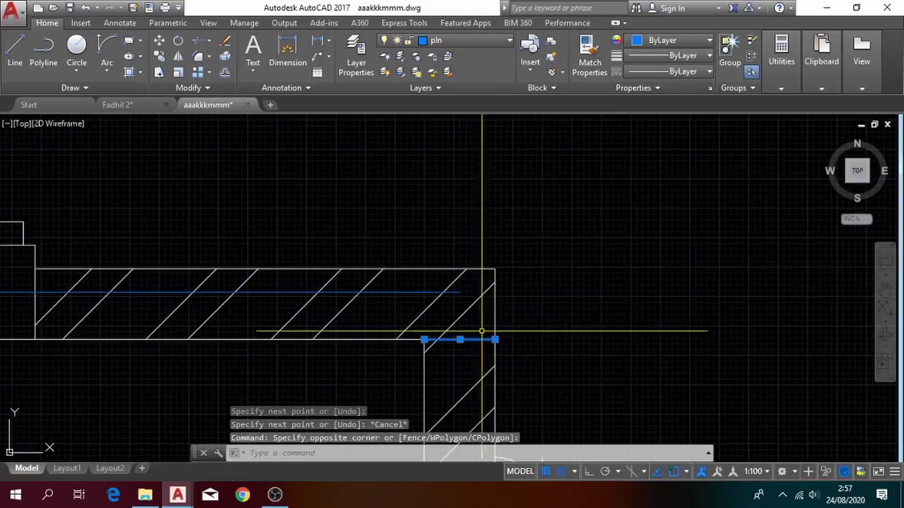
pyautogui.press('Delete')
pyautogui.scroll(-6, 486, 331)
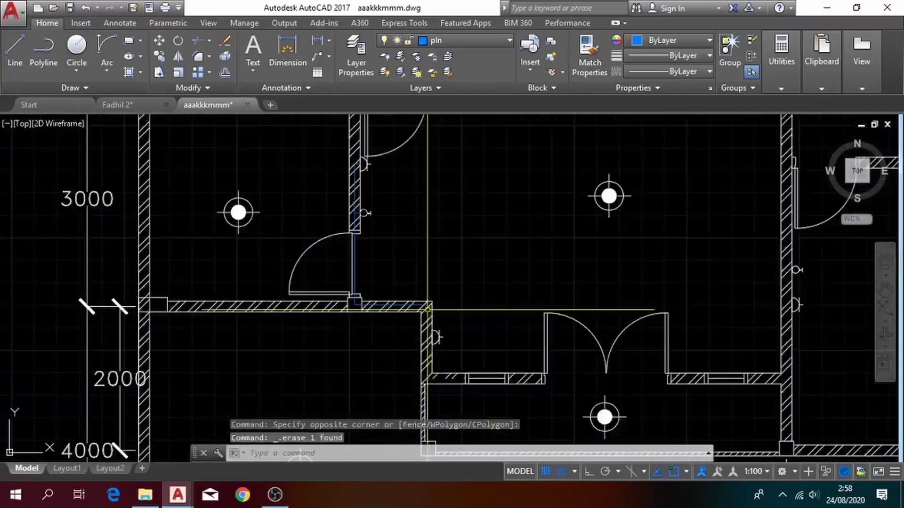
pyautogui.click(470, 41)
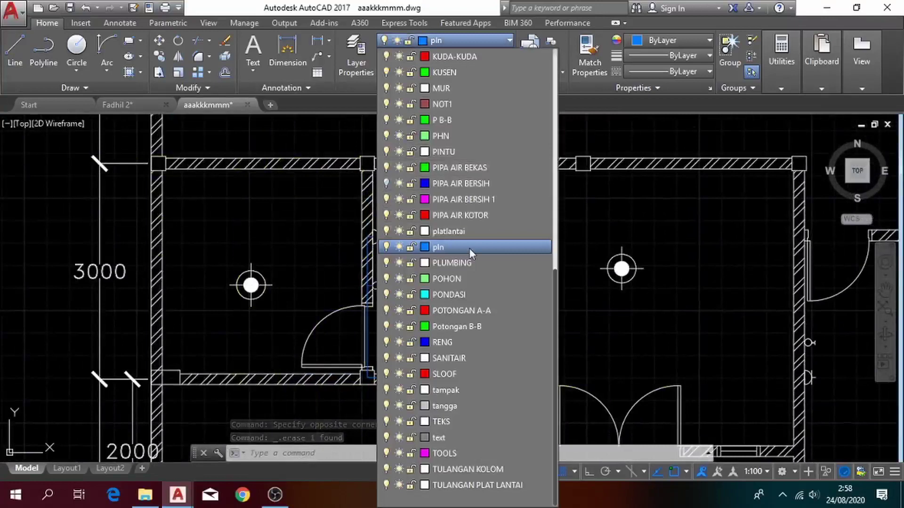
pyautogui.scroll(2, 478, 219)
pyautogui.scroll(5, 467, 171)
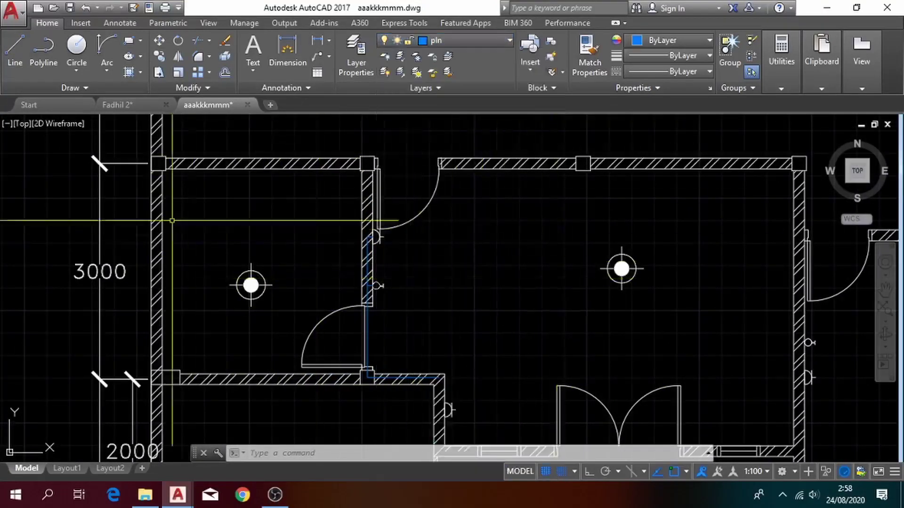
# - Draw a Start, End, Direction arc from the upper middle room's switch to its lamp's centre, bulging downward
pyautogui.click(107, 71)
pyautogui.click(121, 232)
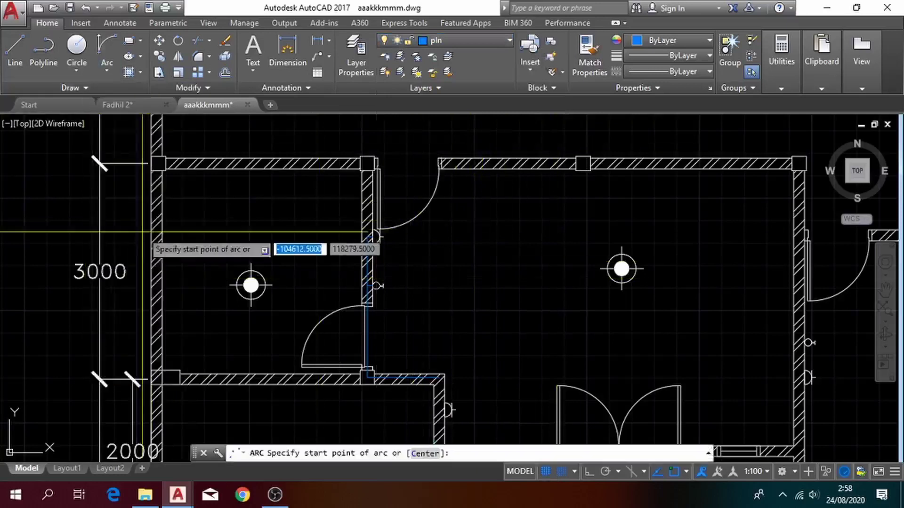
pyautogui.scroll(2, 456, 296)
pyautogui.scroll(2, 376, 288)
pyautogui.click(303, 277)
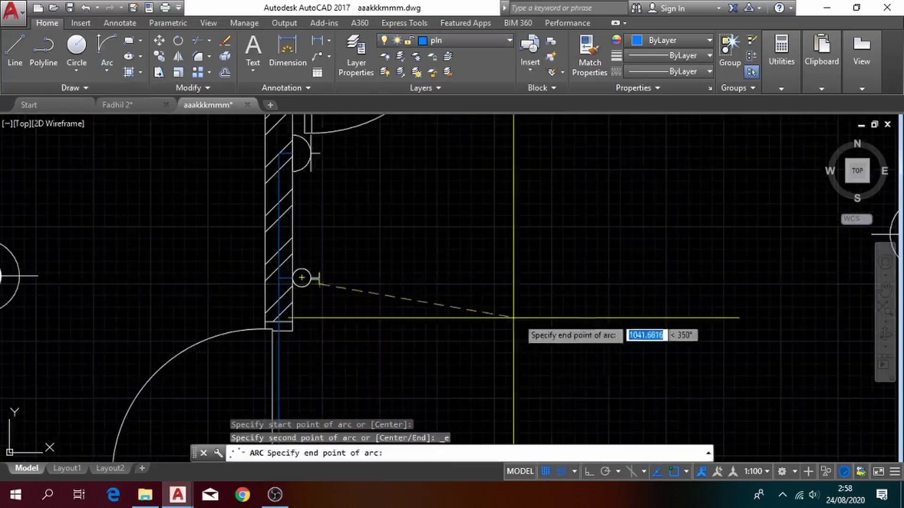
pyautogui.moveTo(514, 313); pyautogui.dragTo(76, 307, button='middle')
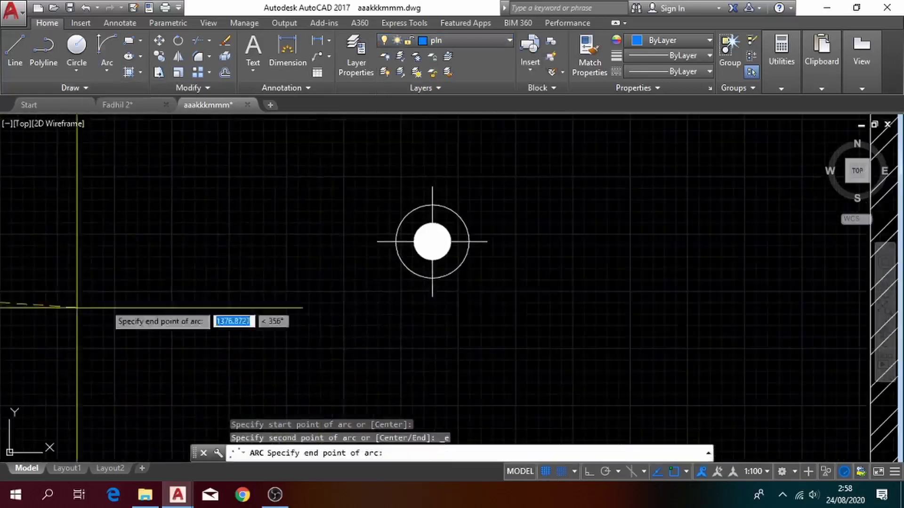
pyautogui.click(432, 241)
pyautogui.click(414, 401)
pyautogui.scroll(-1, 445, 363)
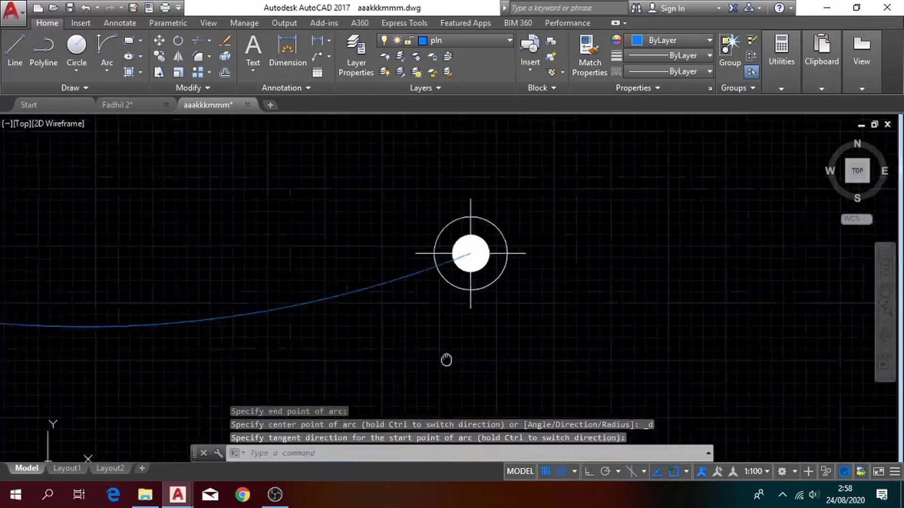
# - Move the new switch-to-lamp arc and the lamp's horizontal cross line to the KABEL LAMPU layer and clear the selection
pyautogui.moveTo(446, 363); pyautogui.dragTo(621, 373, button='middle')
pyautogui.click(621, 374)
pyautogui.click(499, 291)
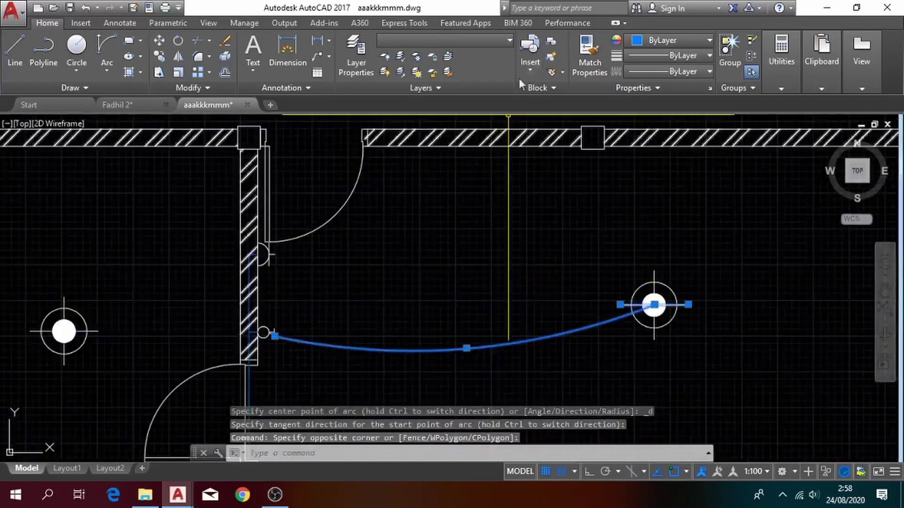
pyautogui.click(465, 41)
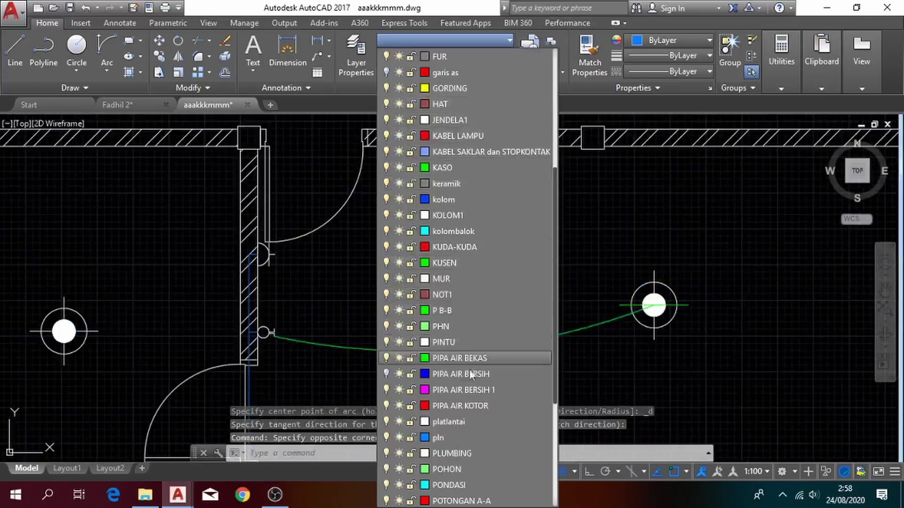
pyautogui.click(447, 135)
pyautogui.press('Escape')
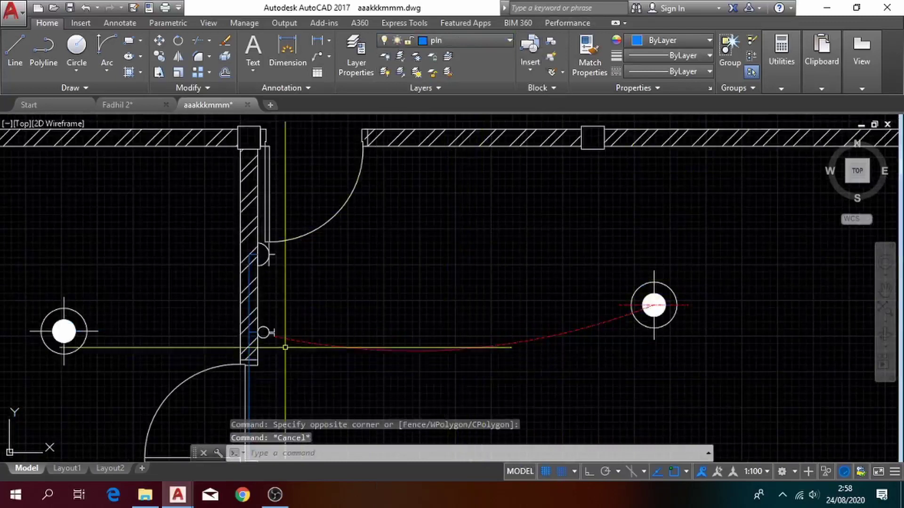
# - Make KABEL LAMPU the current layer
pyautogui.click(477, 42)
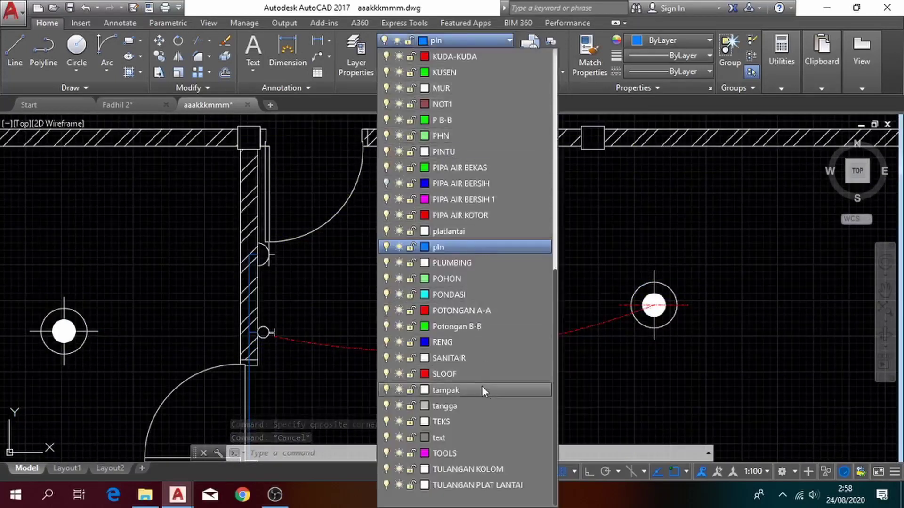
pyautogui.scroll(4, 470, 321)
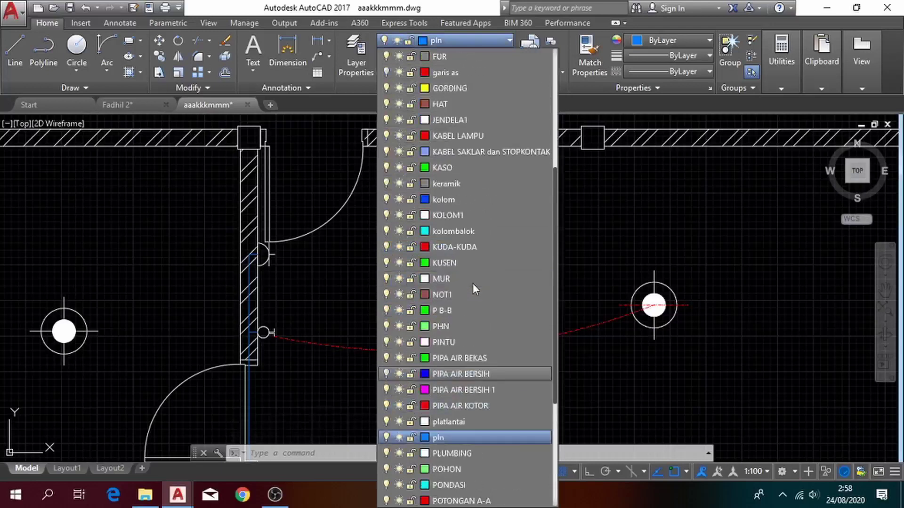
pyautogui.click(448, 134)
pyautogui.write('l')
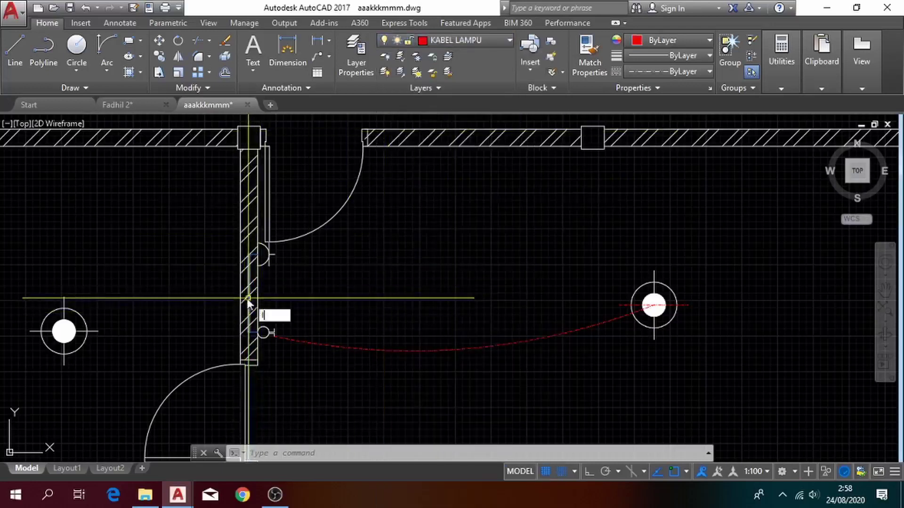
pyautogui.press('Escape')
pyautogui.press('Escape')
# - Draw a Start, End, Direction arc from the upper 4000 room's switch to its lamp's centre, bulging upward
pyautogui.click(106, 71)
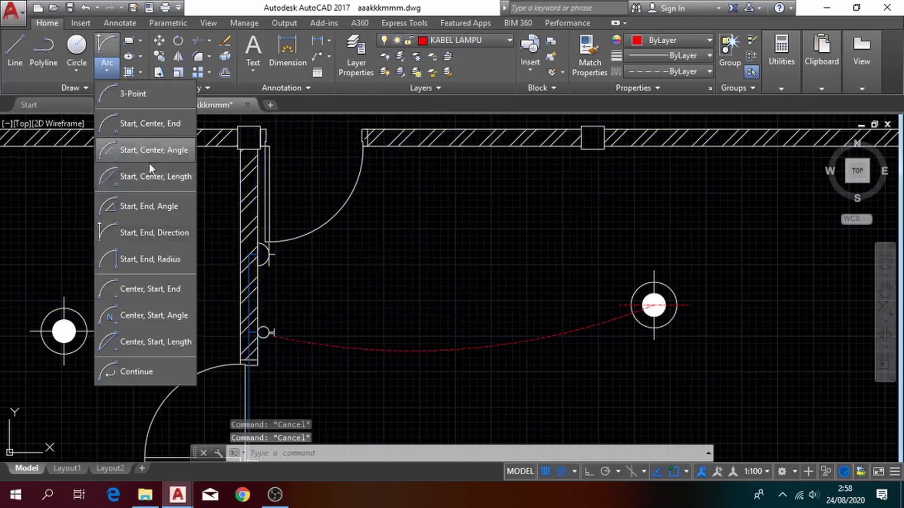
pyautogui.click(153, 233)
pyautogui.scroll(-5, 241, 364)
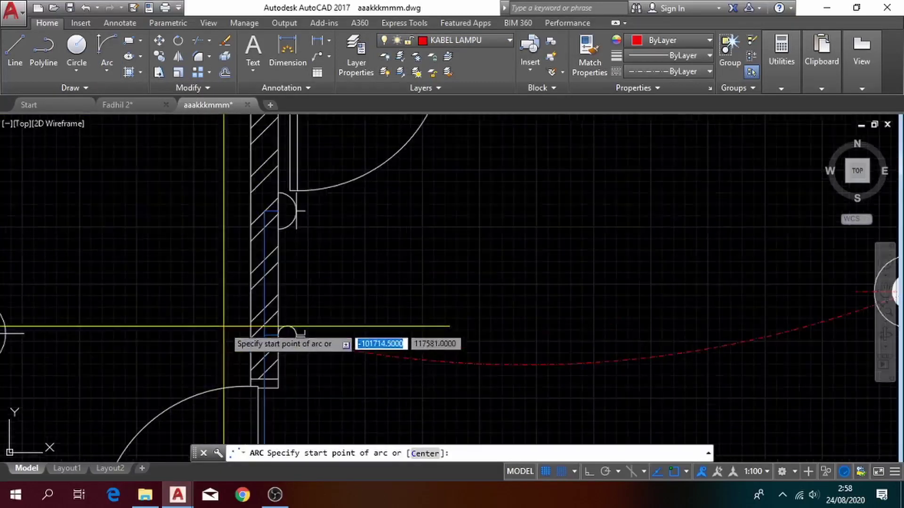
pyautogui.scroll(6, 391, 310)
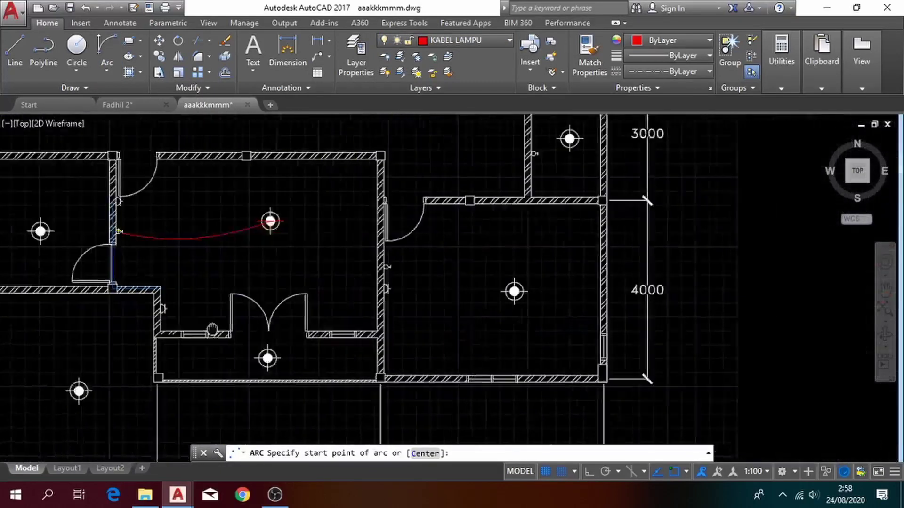
pyautogui.click(293, 255)
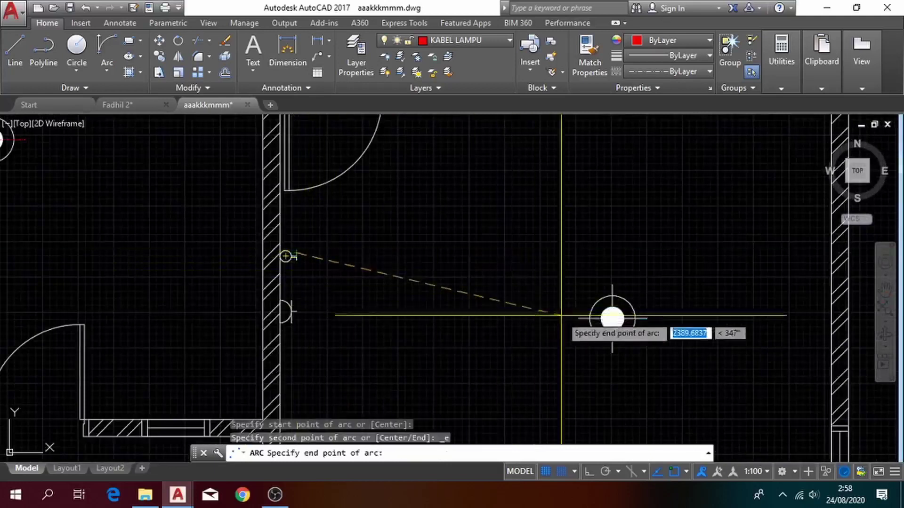
pyautogui.click(612, 319)
pyautogui.click(562, 230)
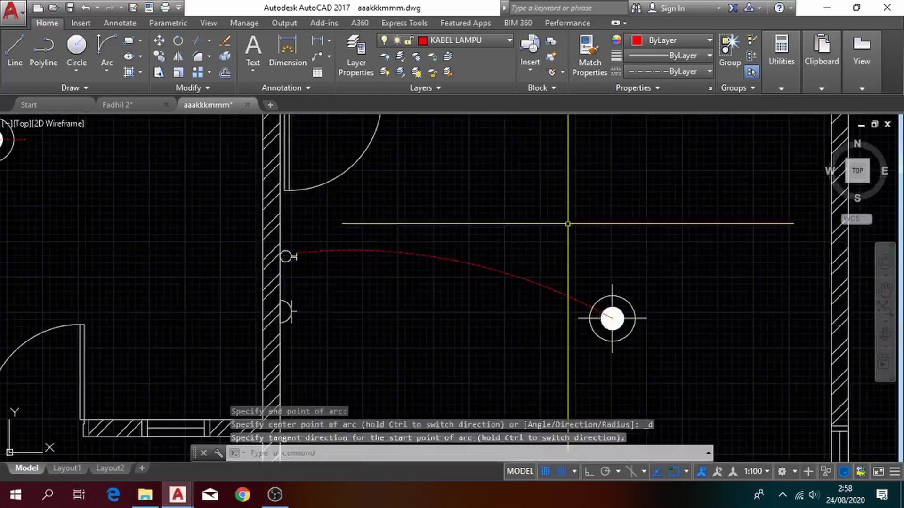
pyautogui.press('Escape')
# - Examine the wiring across both floor plans and in the ground floor's front rooms
pyautogui.scroll(-8, 515, 233)
pyautogui.scroll(-2, 437, 250)
pyautogui.moveTo(436, 250); pyautogui.dragTo(577, 282, button='middle')
pyautogui.moveTo(282, 309); pyautogui.dragTo(339, 302, button='middle')
pyautogui.moveTo(515, 283); pyautogui.dragTo(497, 303, button='middle')
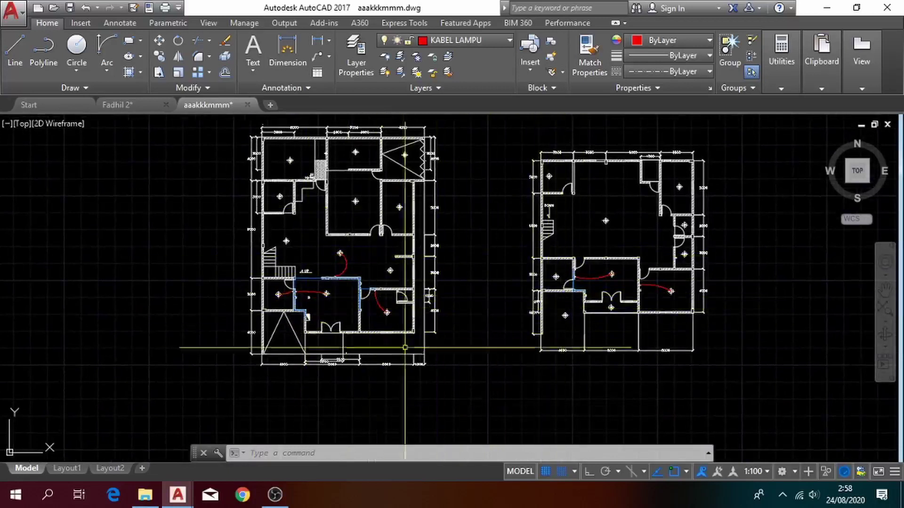
pyautogui.scroll(6, 272, 302)
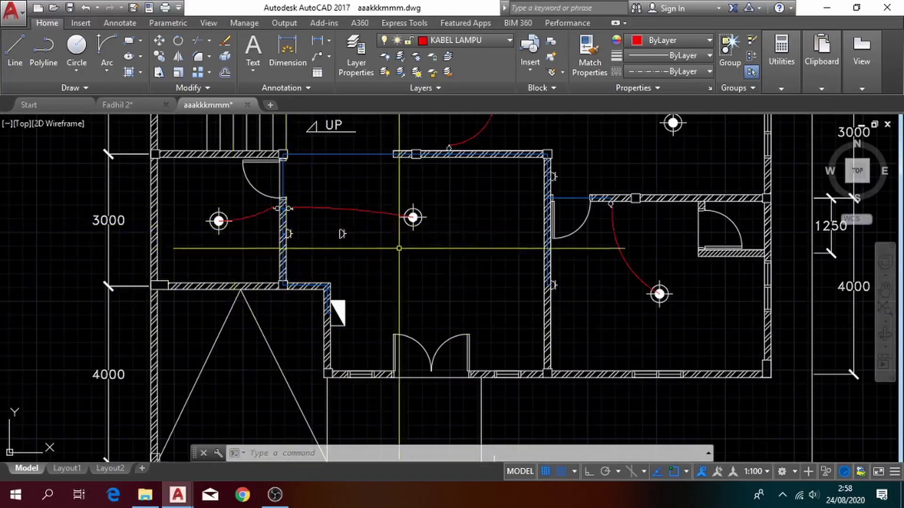
# - Examine the completed ground-floor electrical sheet, including its lamp wiring, switches and symbol legend, along with the overall arrangement of plan sheets
pyautogui.moveTo(453, 223); pyautogui.dragTo(445, 260)
pyautogui.scroll(-6, 389, 284)
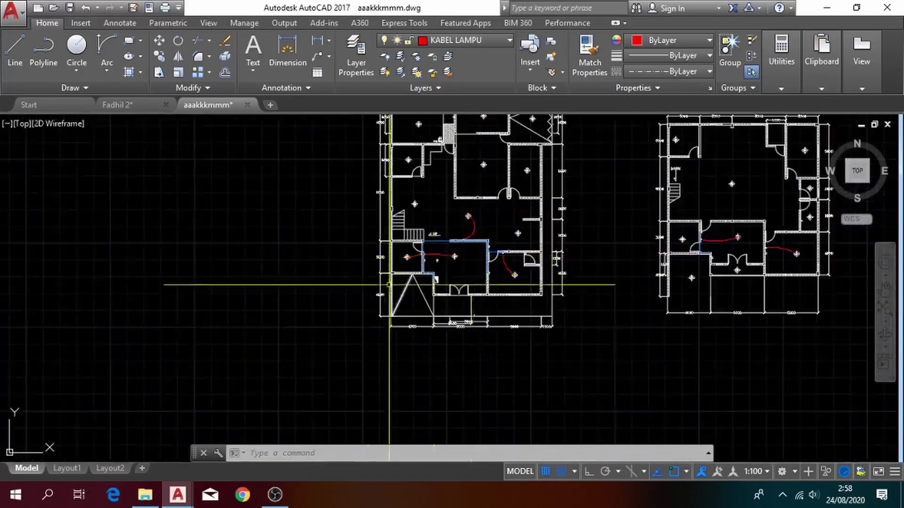
pyautogui.scroll(4, 311, 299)
pyautogui.scroll(2, 345, 293)
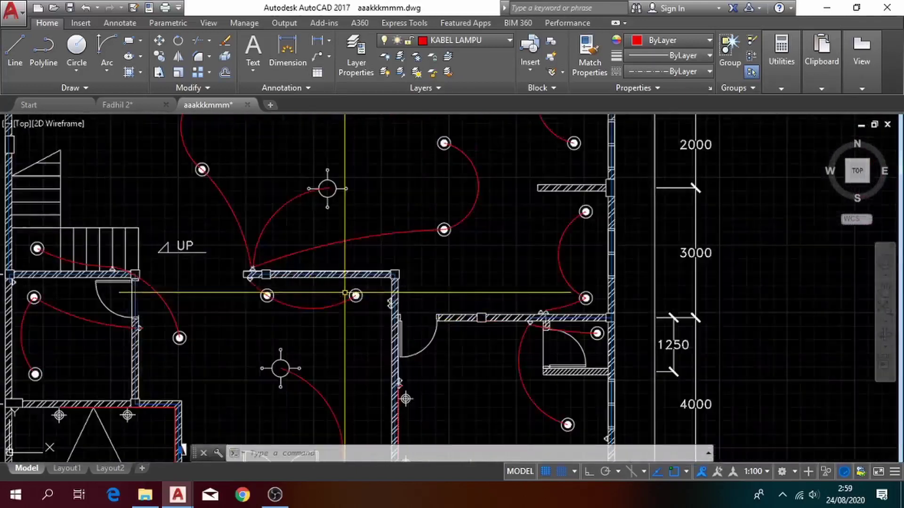
pyautogui.scroll(-4, 394, 351)
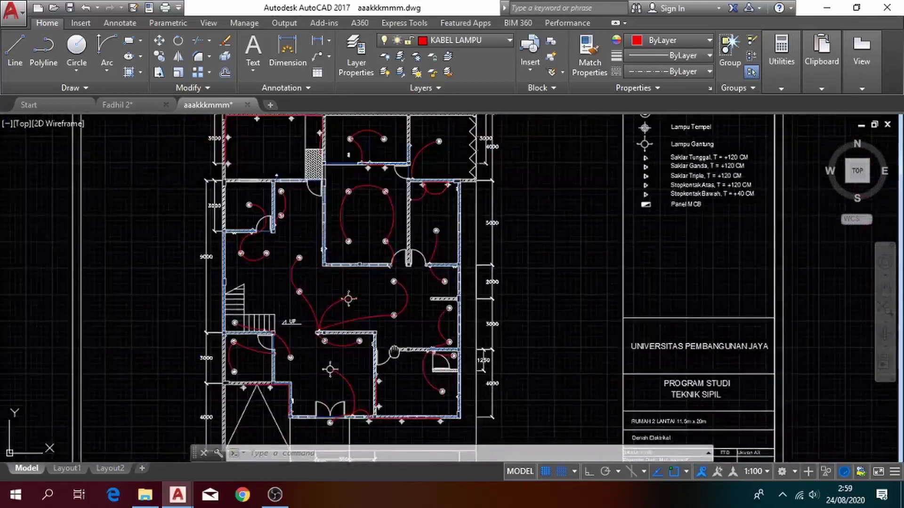
pyautogui.moveTo(394, 351)
pyautogui.mouseDown(button='middle')
pyautogui.moveTo(373, 356)
pyautogui.moveTo(390, 365)
pyautogui.mouseUp(button='middle')
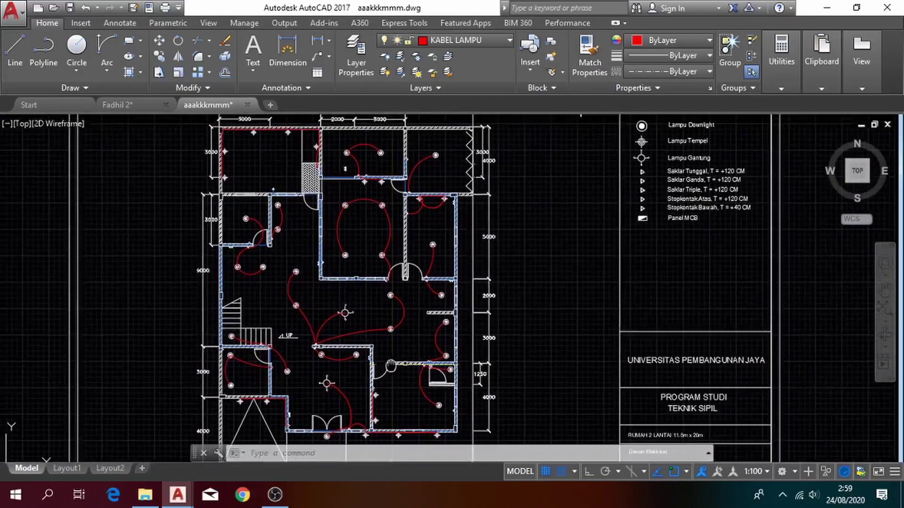
pyautogui.moveTo(544, 337)
pyautogui.mouseDown(button='middle')
pyautogui.moveTo(446, 312)
pyautogui.moveTo(404, 328)
pyautogui.mouseUp(button='middle')
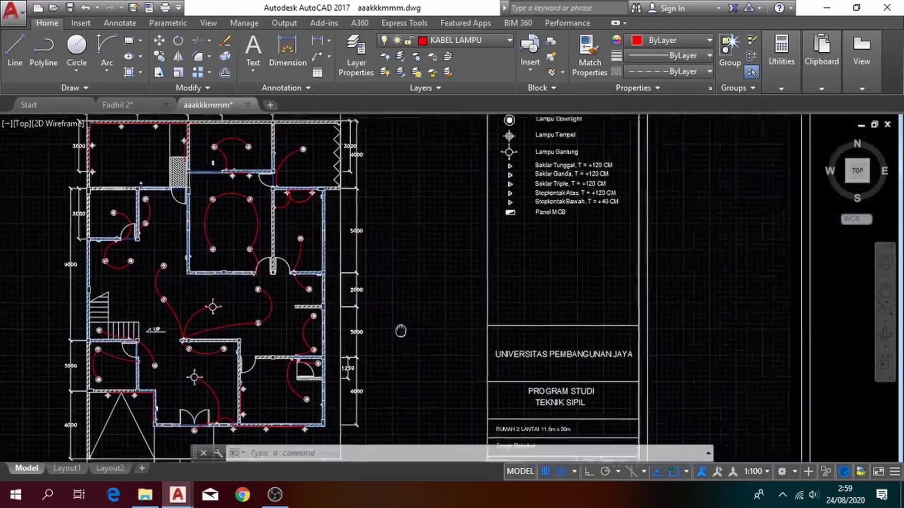
pyautogui.scroll(-5, 348, 313)
pyautogui.scroll(7, 326, 303)
pyautogui.scroll(3, 326, 303)
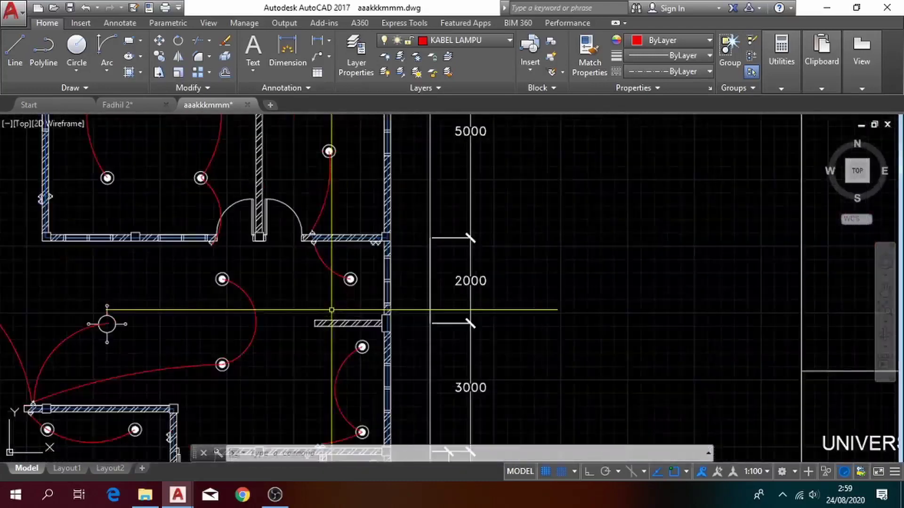
pyautogui.scroll(-6, 329, 309)
pyautogui.moveTo(480, 202)
pyautogui.mouseDown(button='middle')
pyautogui.moveTo(484, 335)
pyautogui.moveTo(341, 278)
pyautogui.moveTo(229, 265)
pyautogui.mouseUp(button='middle')
pyautogui.scroll(-4, 484, 335)
pyautogui.scroll(-2, 229, 265)
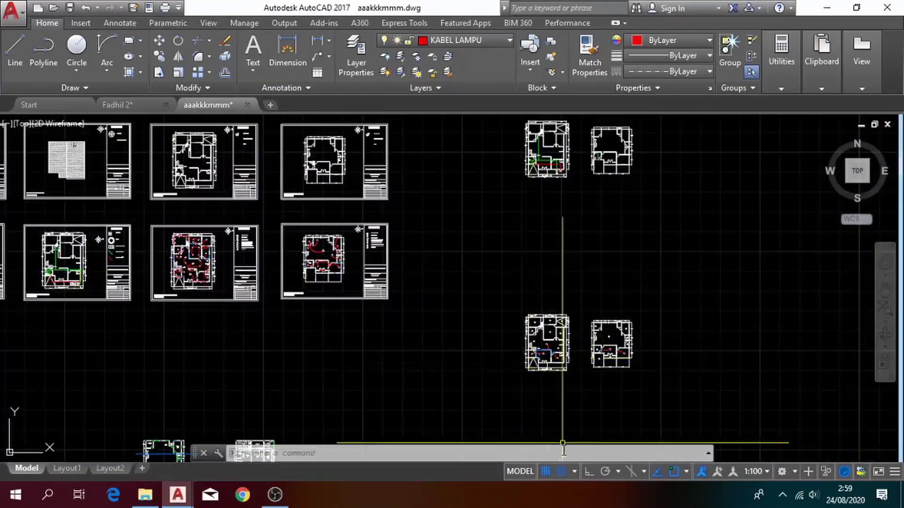
pyautogui.click(283, 500)
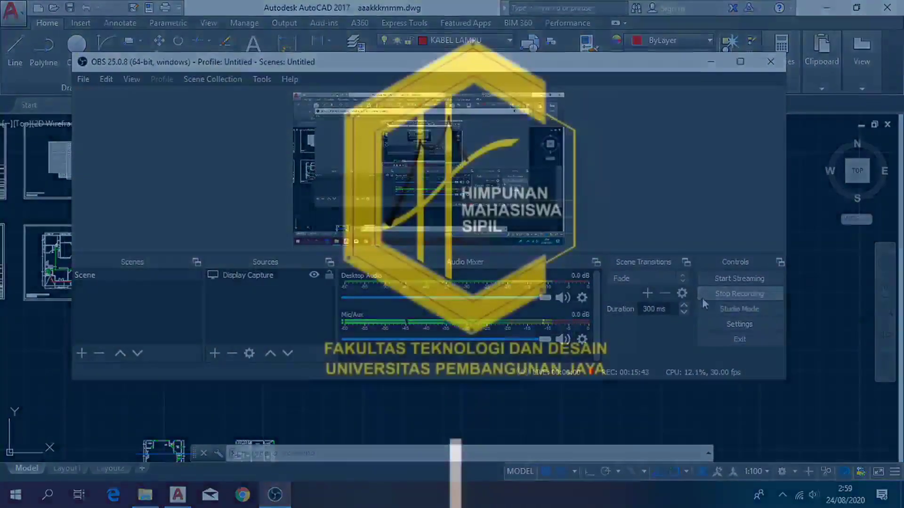